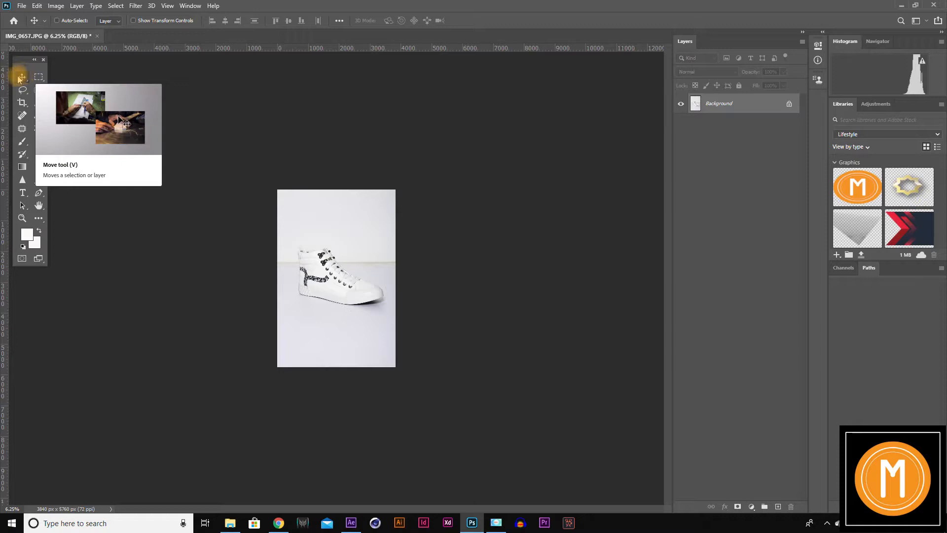
{"action": "right_click", "coordinate": [27, 81]}
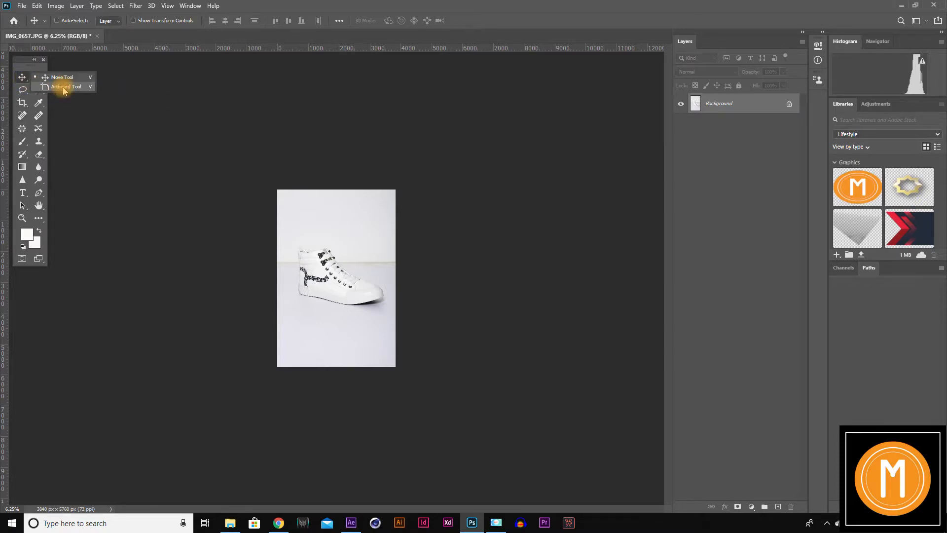
{"action": "left_click", "coordinate": [353, 215]}
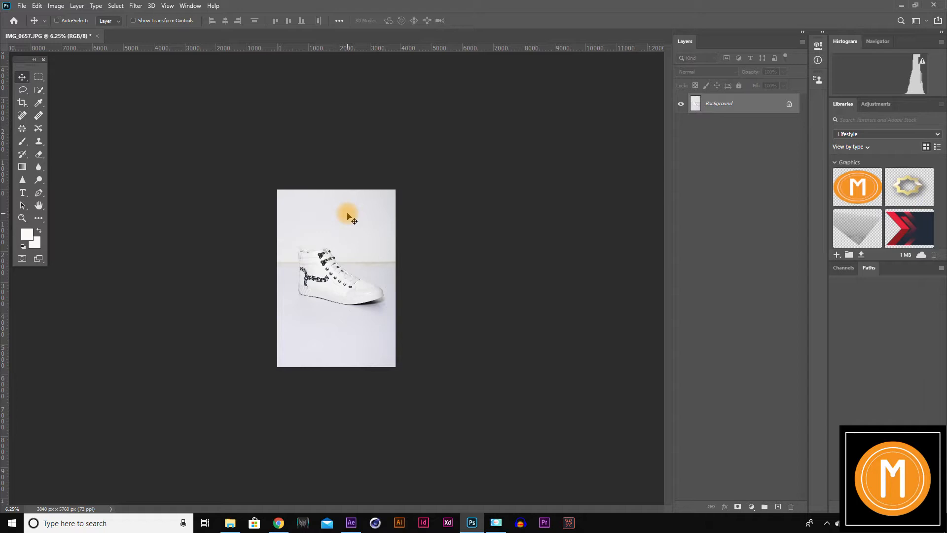
- Add seven blank layers above the Background layer, and undo their creation
{"action": "left_click", "coordinate": [777, 508]}
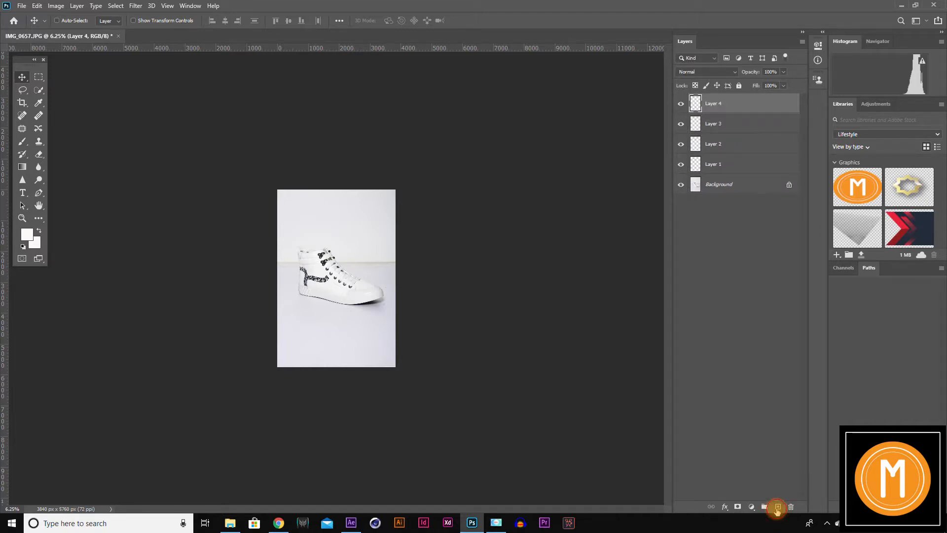
{"action": "left_click", "coordinate": [778, 508]}
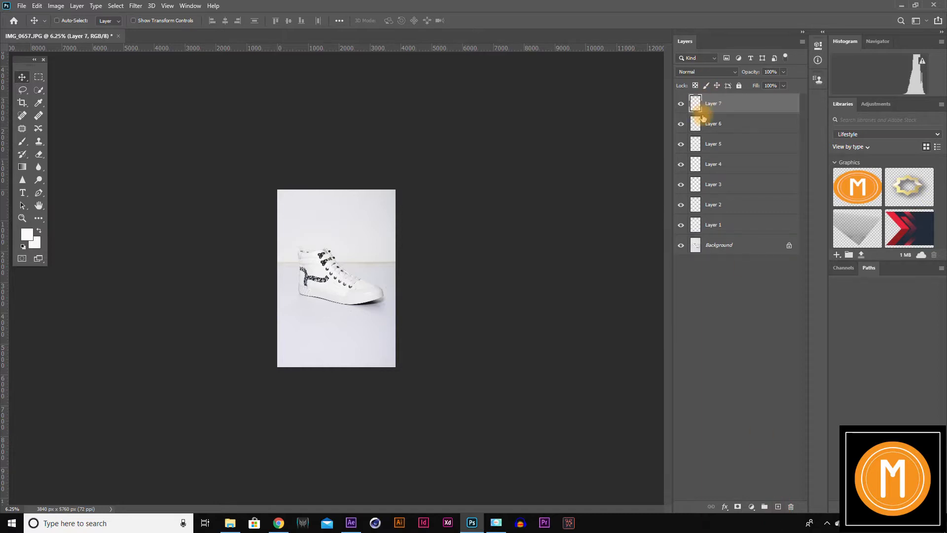
{"action": "key", "text": "ctrl+z"}
{"action": "key", "text": "ctrl+z"}
{"action": "key", "text": "ctrl+z"}
{"action": "key", "text": "ctrl+z"}
{"action": "key", "text": "ctrl+z"}
{"action": "key", "text": "ctrl+z"}
{"action": "key", "text": "ctrl+z"}
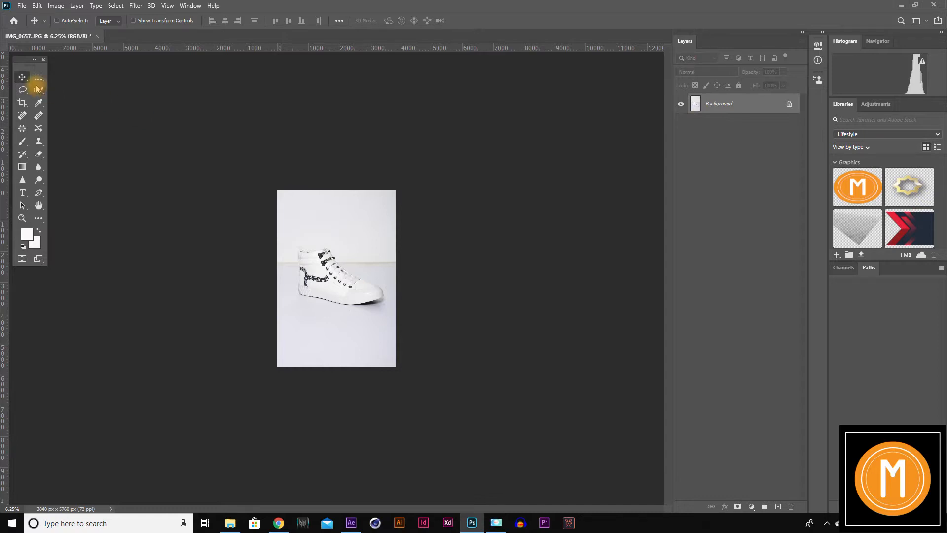
- Draw a 3840 × 5760 px artboard around the whole shoe photo and collapse it in the layer list
{"action": "right_click", "coordinate": [22, 77]}
{"action": "left_click", "coordinate": [73, 91]}
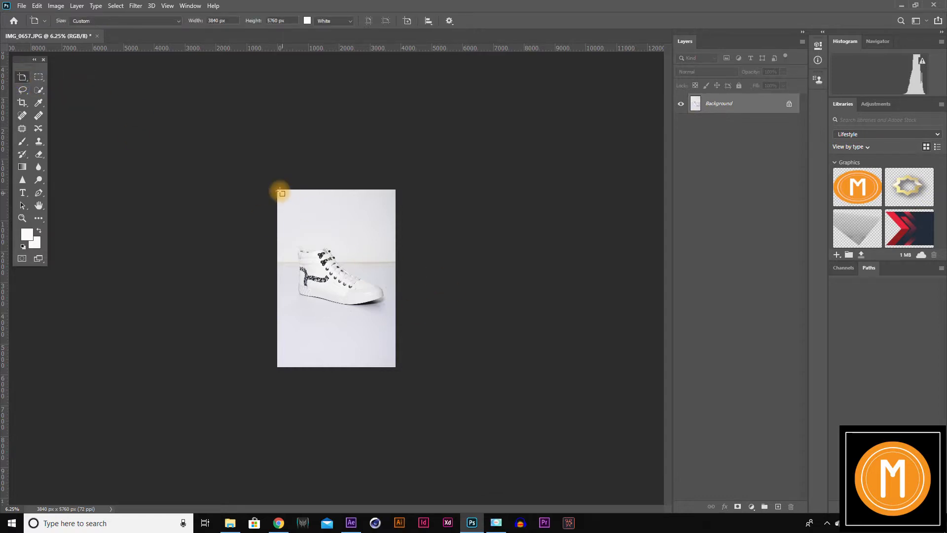
{"action": "left_click_drag", "start_coordinate": [278, 191], "coordinate": [396, 368]}
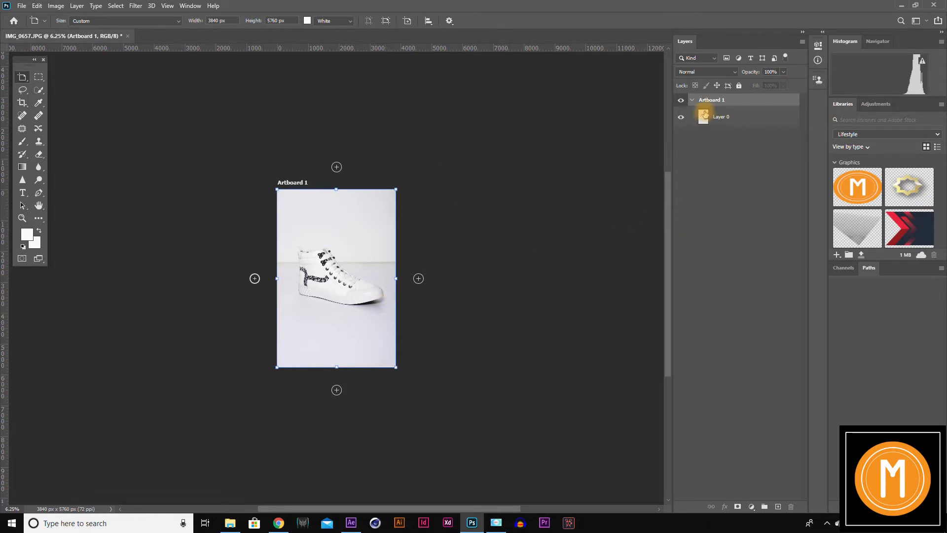
{"action": "left_click", "coordinate": [691, 100]}
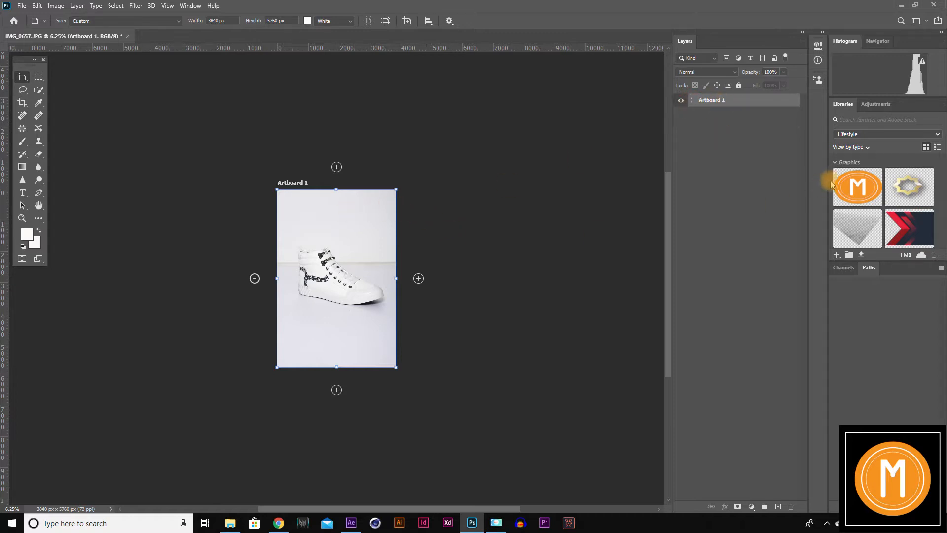
- Add a blank layer above Artboard 1, and undo it
{"action": "left_click", "coordinate": [778, 507]}
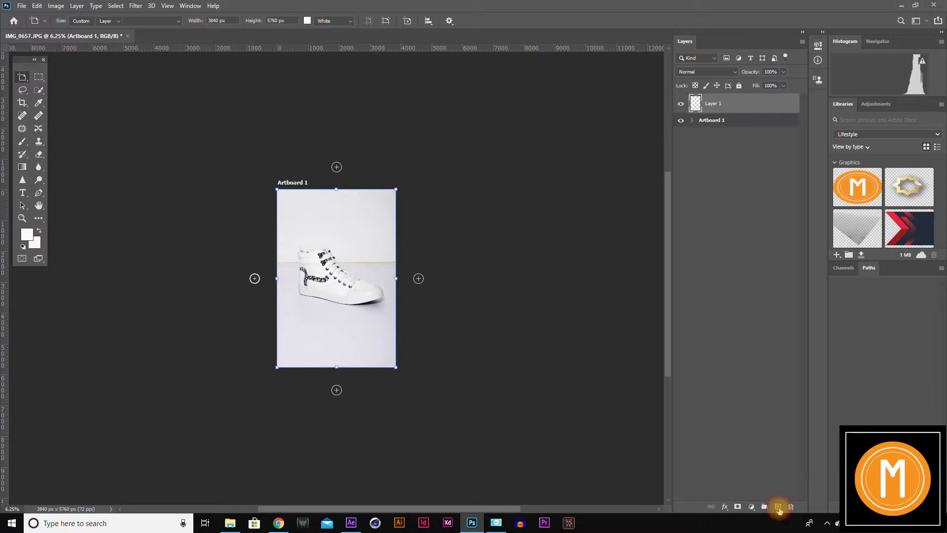
{"action": "key", "text": "v"}
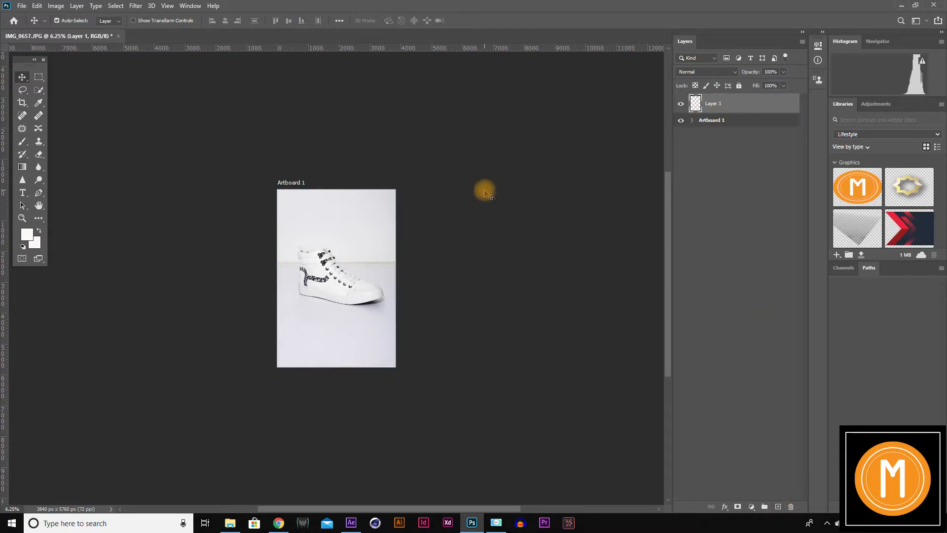
{"action": "key", "text": "ctrl+z"}
- Duplicate Artboard 1 seven times, arranging the eight artboards in two rows of four
{"action": "left_click_drag", "start_coordinate": [348, 254], "coordinate": [308, 388]}
{"action": "key", "text": "space"}
{"action": "key", "text": "ctrl+minus"}
{"action": "key", "text": "space"}
{"action": "left_click_drag", "start_coordinate": [308, 389], "coordinate": [531, 386]}
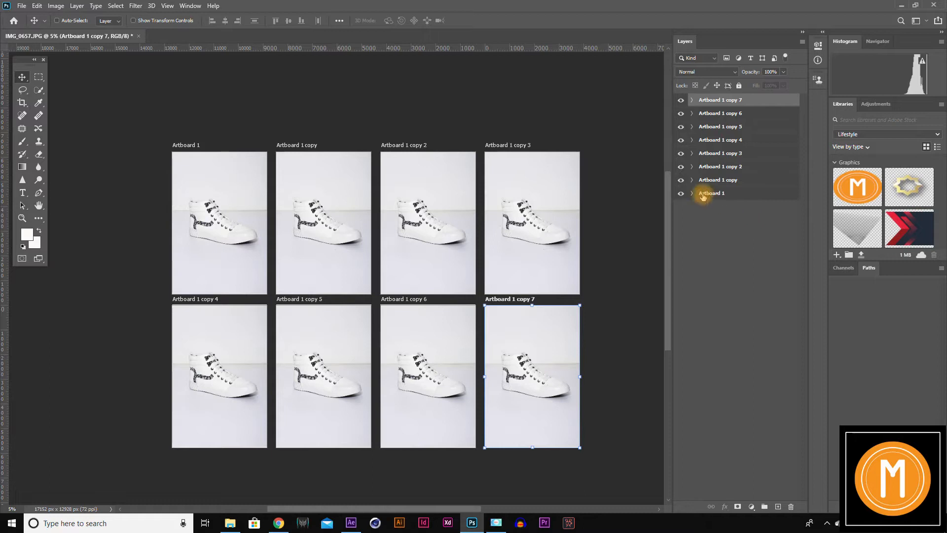
- Check which layer Artboard 1 copy 7 contains
{"action": "left_click_drag", "start_coordinate": [666, 211], "coordinate": [646, 224]}
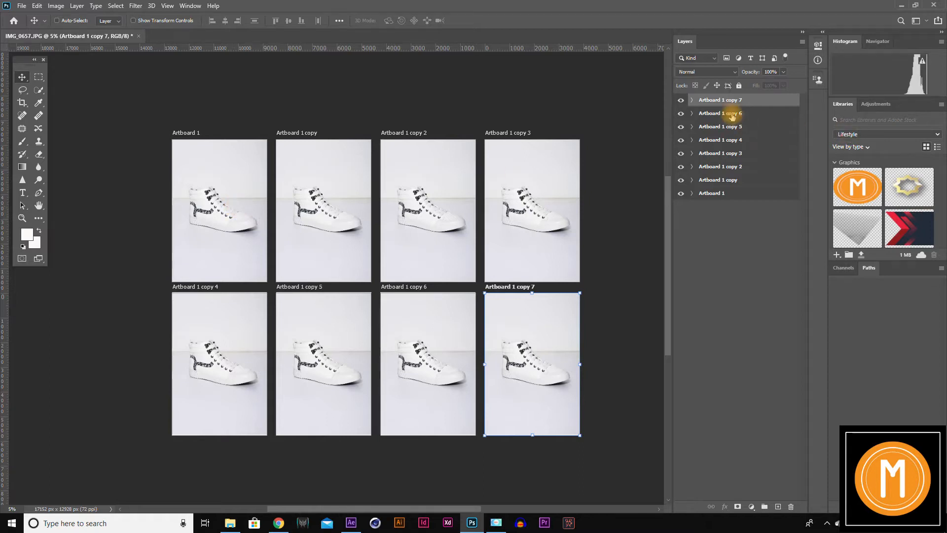
{"action": "left_click", "coordinate": [691, 99]}
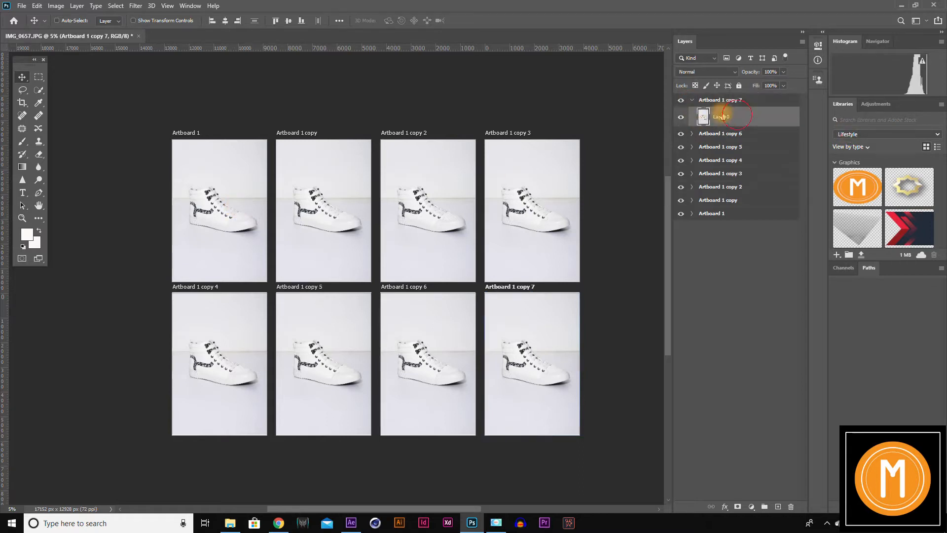
{"action": "left_click", "coordinate": [692, 99]}
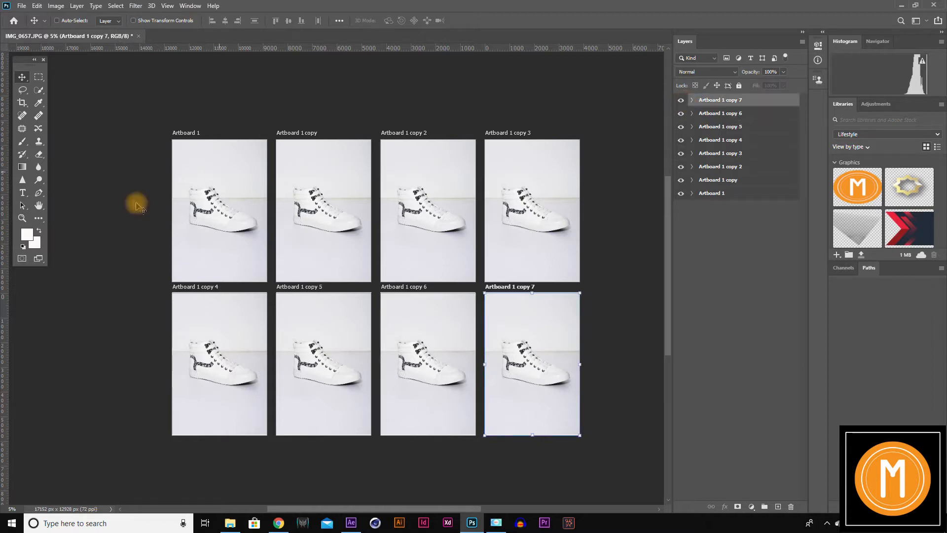
- Tint the photo layer in Artboard 1 red using Color Balance with Cyan–Red at +100
{"action": "right_click", "coordinate": [209, 211]}
{"action": "left_click", "coordinate": [220, 216]}
{"action": "key", "text": "ctrl+0"}
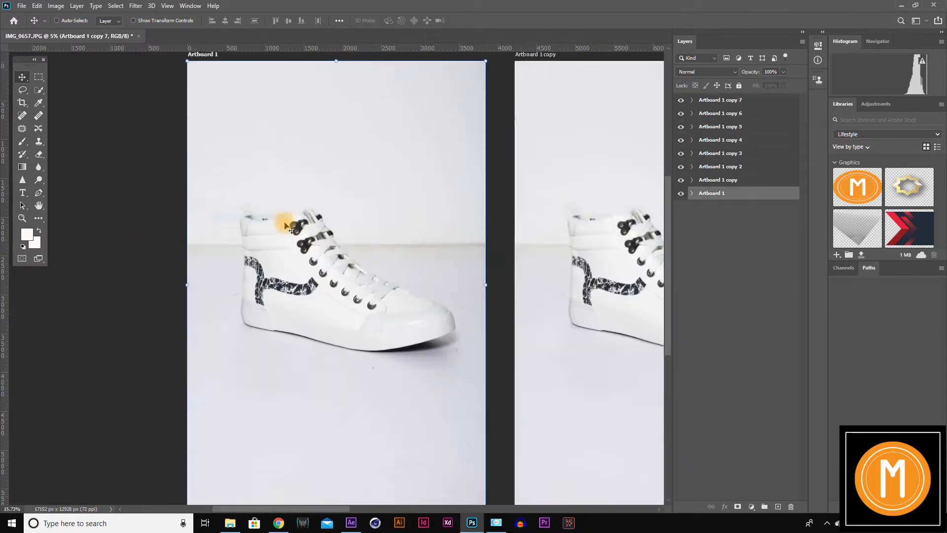
{"action": "left_click", "coordinate": [692, 193]}
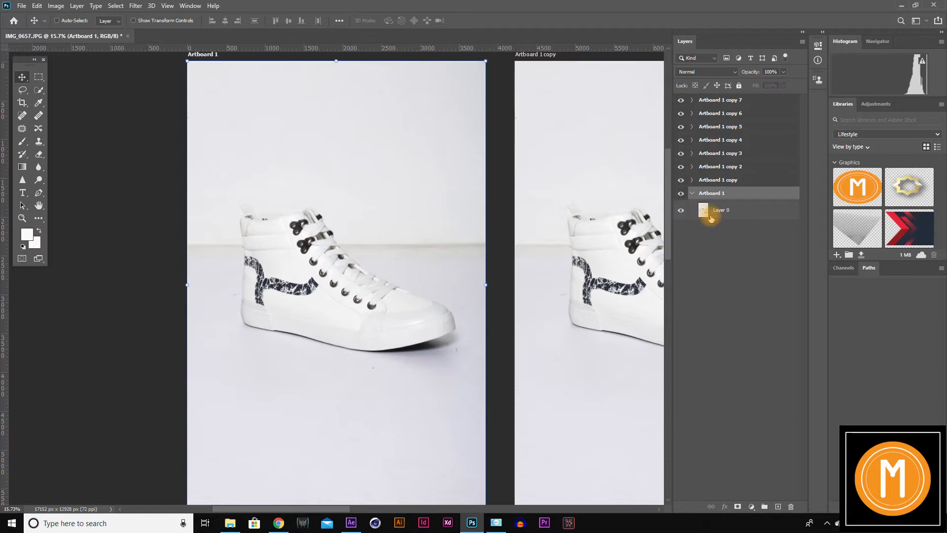
{"action": "left_click", "coordinate": [709, 216]}
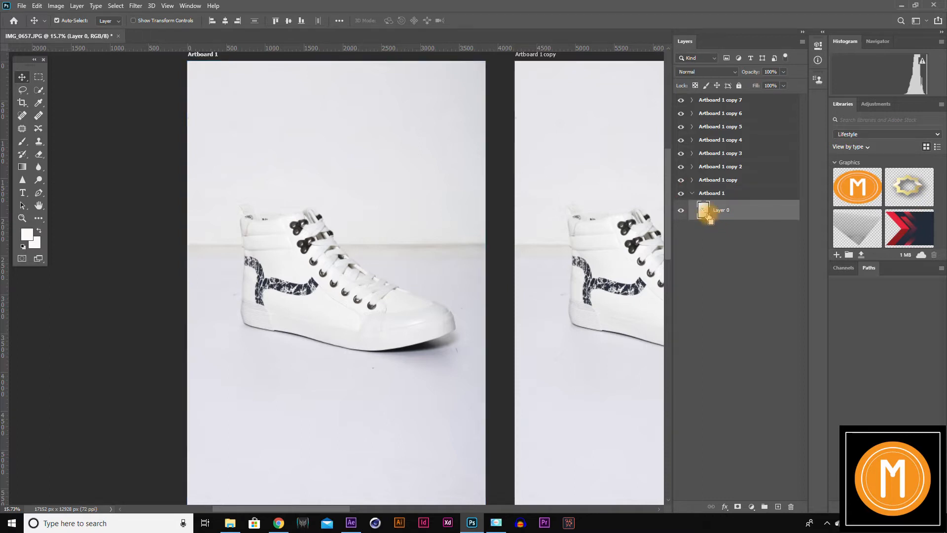
{"action": "key", "text": "ctrl+b"}
{"action": "mouse_move", "coordinate": [481, 161]}
{"action": "left_mouse_down"}
{"action": "mouse_move", "coordinate": [509, 162]}
{"action": "mouse_move", "coordinate": [498, 162]}
{"action": "left_mouse_up"}
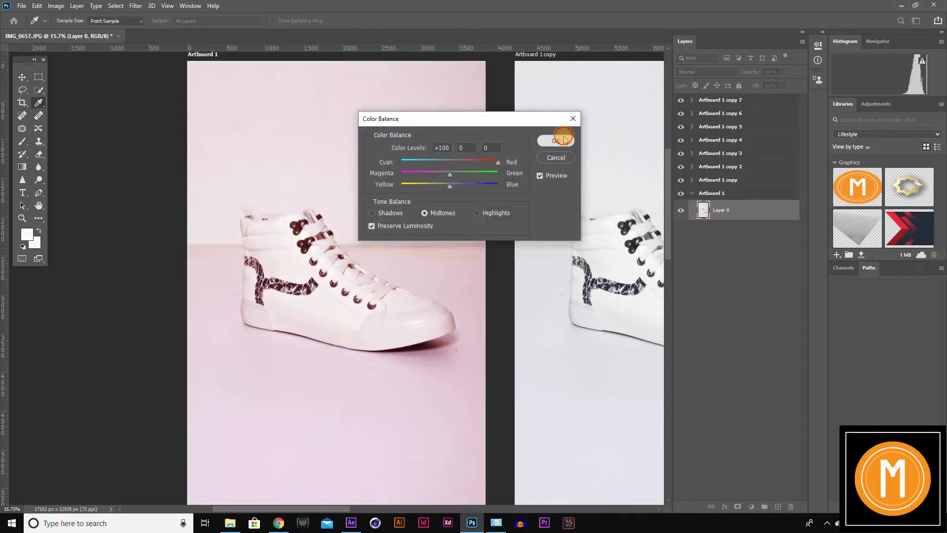
{"action": "left_click", "coordinate": [562, 138]}
- Try moving the red-tinted photo from Artboard 1 onto the neighbouring artboard, and undo the moves
{"action": "key", "text": "ctrl+0"}
{"action": "left_click_drag", "start_coordinate": [152, 186], "coordinate": [224, 215]}
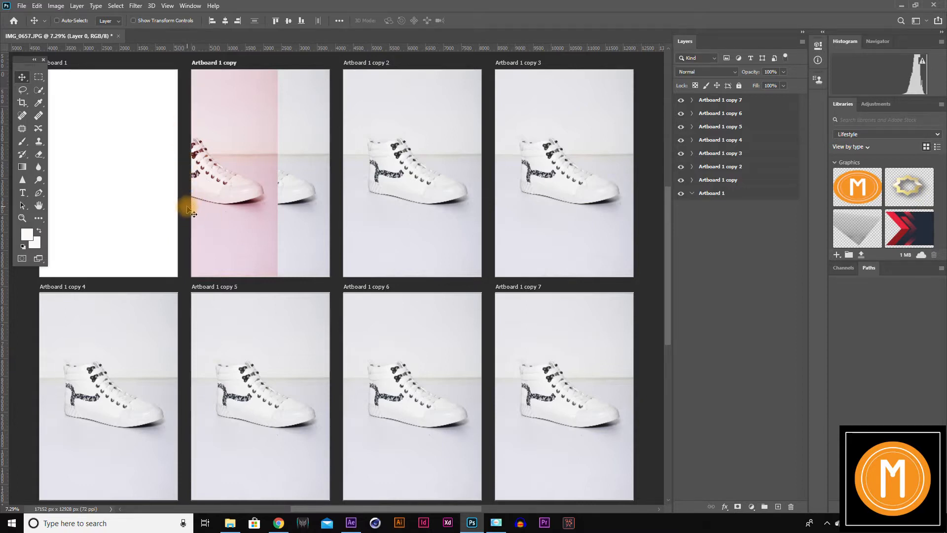
{"action": "left_click_drag", "start_coordinate": [204, 209], "coordinate": [259, 208]}
{"action": "key", "text": "space"}
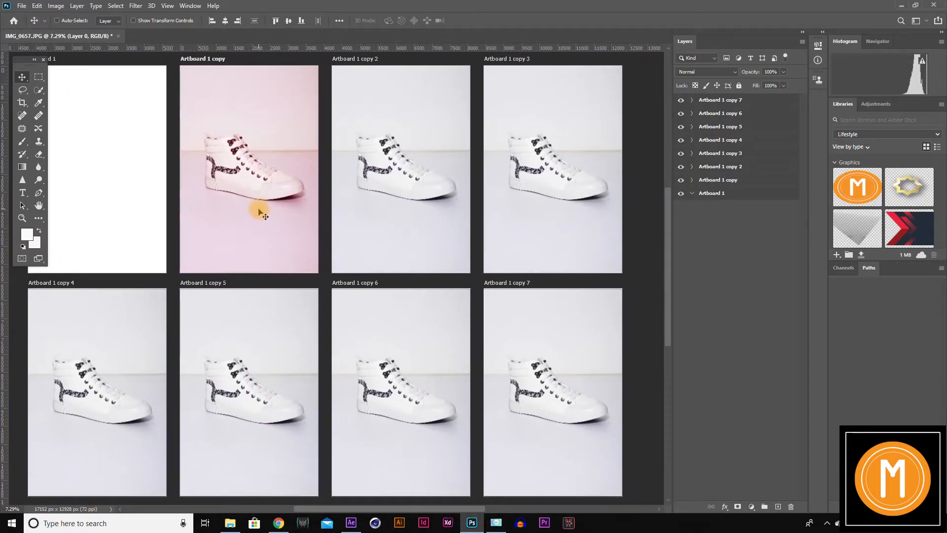
{"action": "left_click_drag", "start_coordinate": [264, 208], "coordinate": [118, 210]}
{"action": "key", "text": "ctrl+z"}
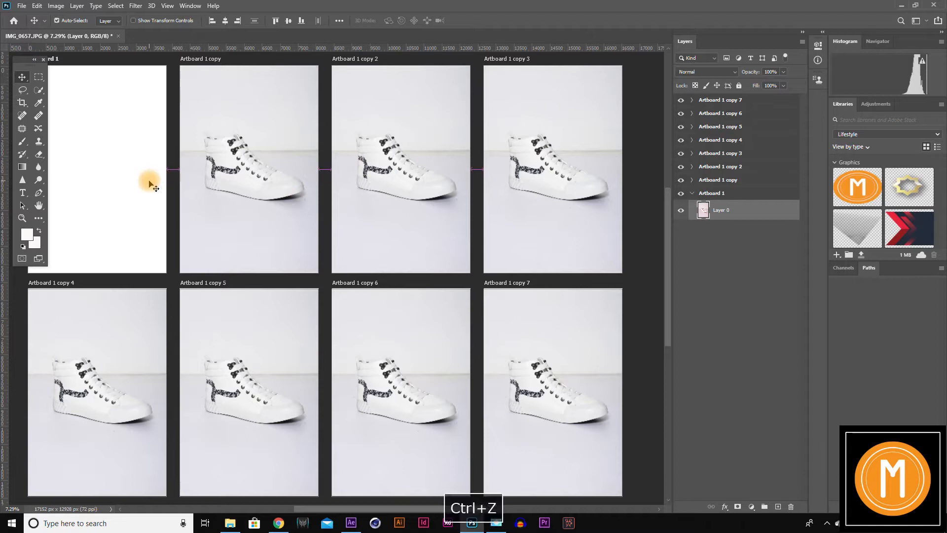
{"action": "key", "text": "space"}
{"action": "left_click_drag", "start_coordinate": [213, 243], "coordinate": [278, 219]}
{"action": "key", "text": "ctrl+z"}
- Tint the photo layer in Artboard 1 copy green using Color Balance with Magenta–Green at +100
{"action": "key", "text": "space"}
{"action": "right_click", "coordinate": [290, 195]}
{"action": "left_click", "coordinate": [306, 202]}
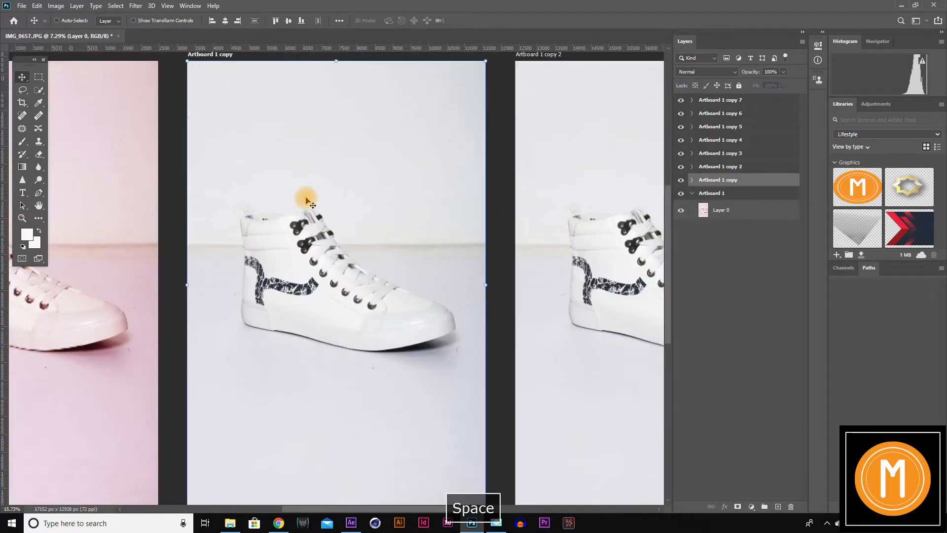
{"action": "key", "text": "ctrl+b"}
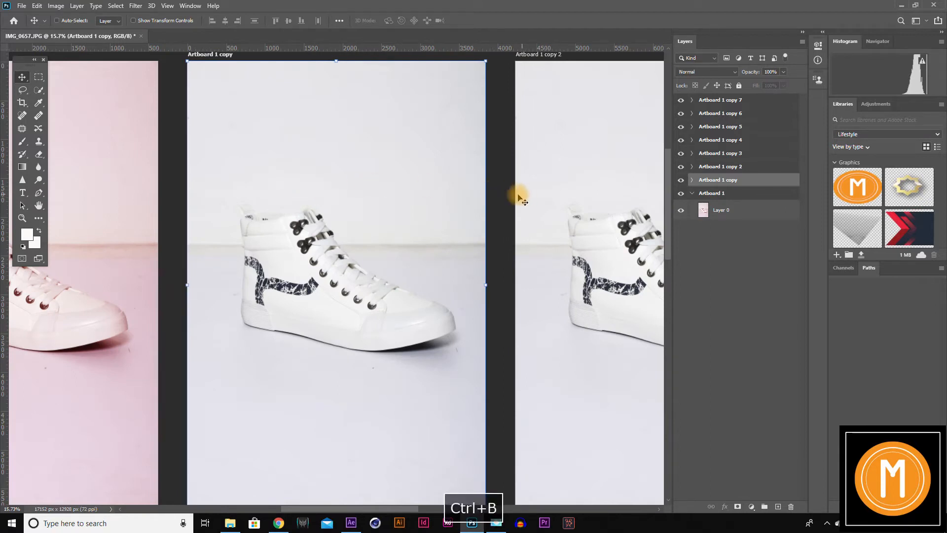
{"action": "right_click", "coordinate": [318, 192]}
{"action": "left_click", "coordinate": [373, 211]}
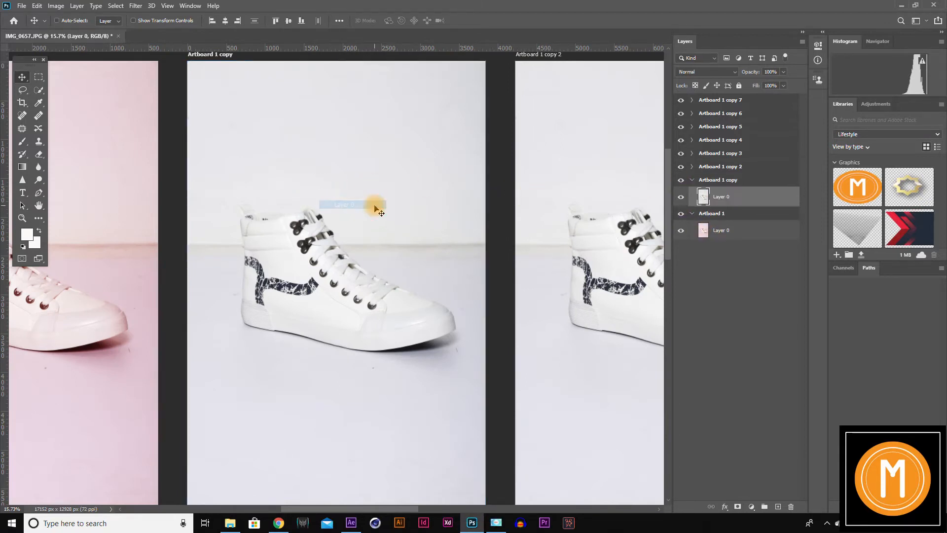
{"action": "key", "text": "ctrl+b"}
{"action": "left_click", "coordinate": [481, 174]}
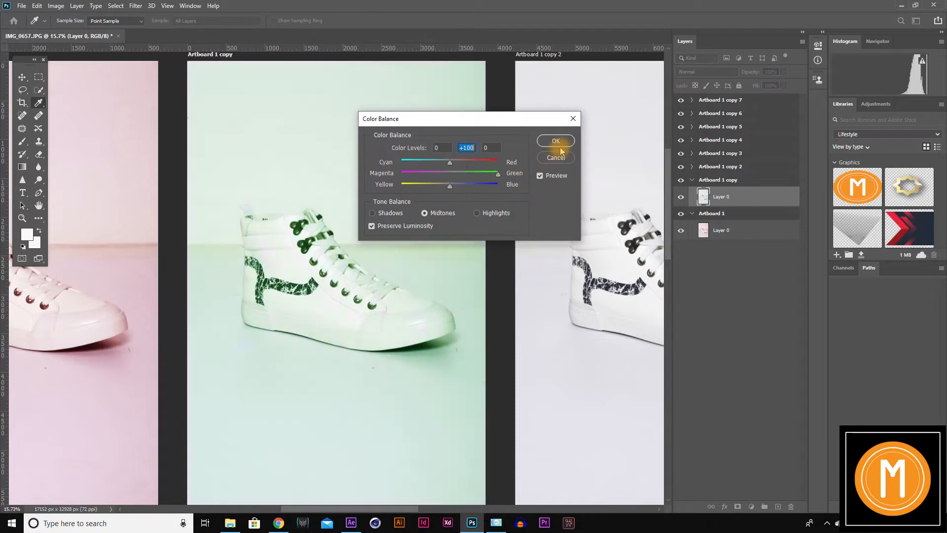
{"action": "left_click", "coordinate": [555, 141]}
- Tint the photo layer in Artboard 1 copy 2 magenta using Color Balance with Magenta–Green at -100
{"action": "left_click_drag", "start_coordinate": [546, 214], "coordinate": [239, 212]}
{"action": "right_click", "coordinate": [415, 187]}
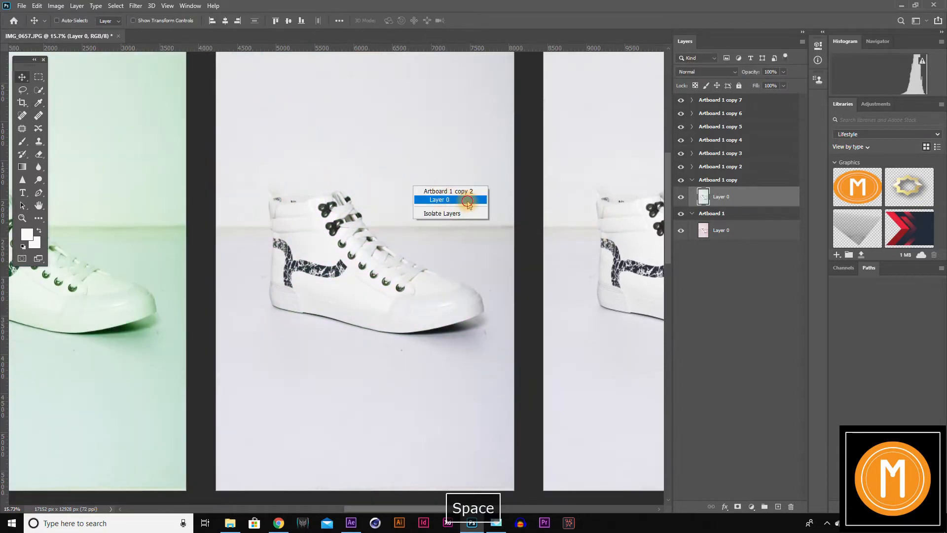
{"action": "left_click", "coordinate": [467, 200]}
{"action": "key", "text": "ctrl+b"}
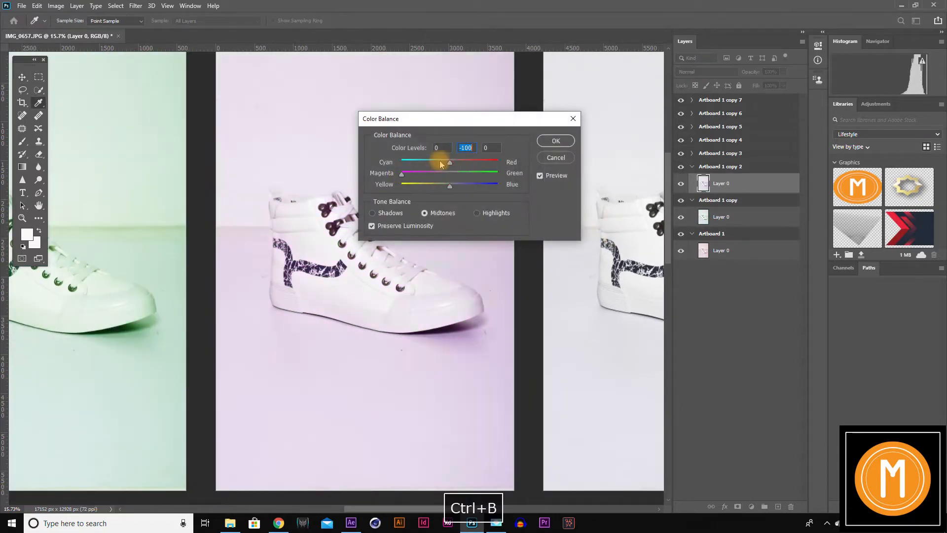
{"action": "left_click", "coordinate": [556, 141]}
- Tint the photo layer in Artboard 1 copy 3 purple using Color Balance, with Magenta–Green at -100
{"action": "left_click_drag", "start_coordinate": [572, 144], "coordinate": [364, 165]}
{"action": "right_click", "coordinate": [402, 166]}
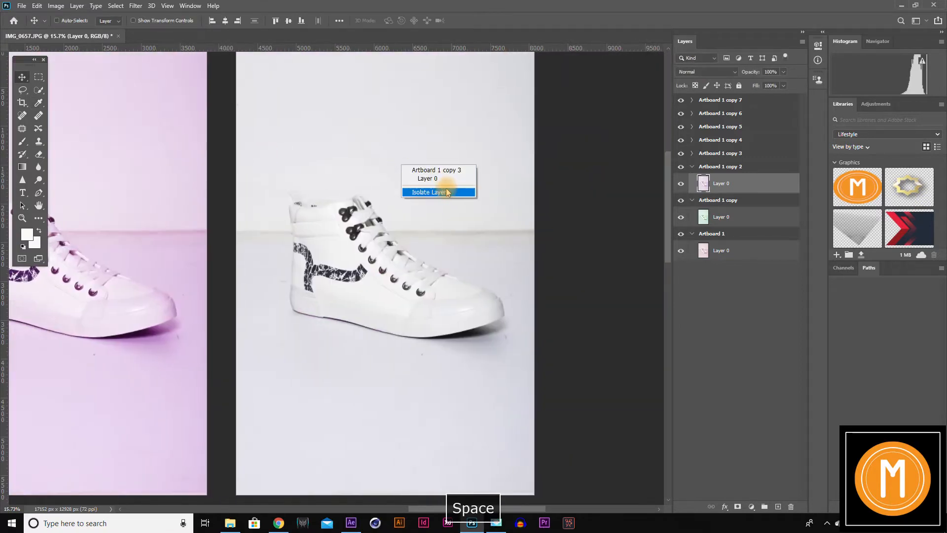
{"action": "left_click", "coordinate": [441, 177]}
{"action": "key", "text": "ctrl+b"}
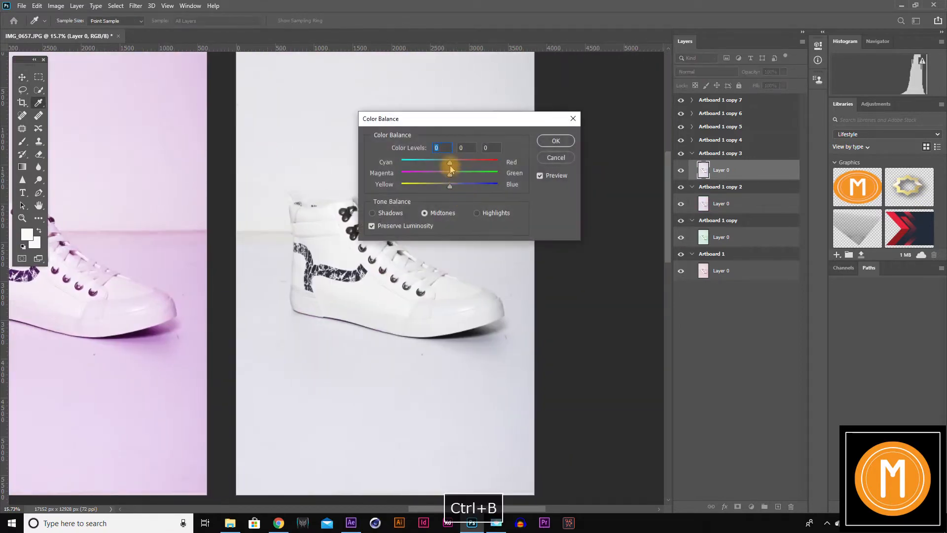
{"action": "left_click_drag", "start_coordinate": [449, 175], "coordinate": [398, 176]}
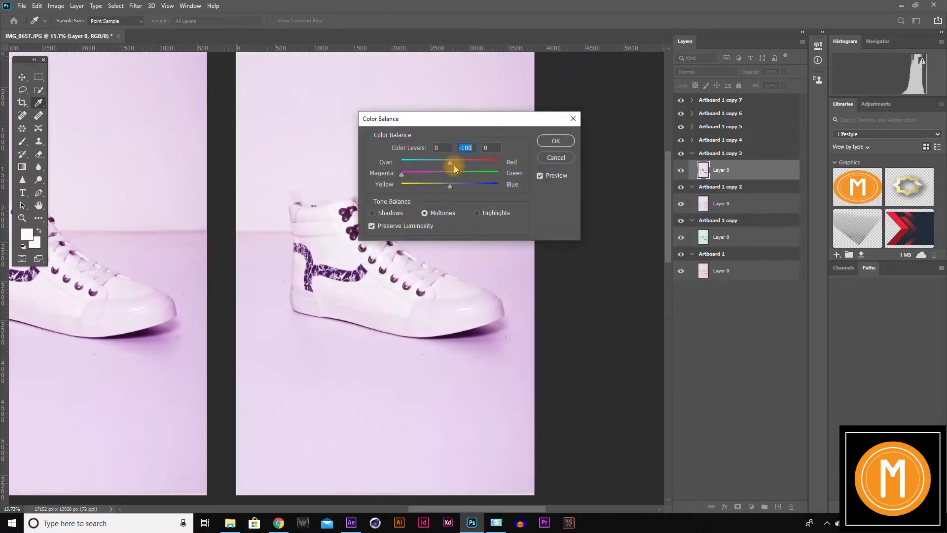
{"action": "left_click", "coordinate": [555, 141]}
- Select the photo layer inside Artboard 1 copy 4, the first artboard of the second row
{"action": "left_click", "coordinate": [320, 212], "text": "ctrl+alt"}
{"action": "left_click", "coordinate": [327, 245], "text": "ctrl+alt"}
{"action": "left_click_drag", "start_coordinate": [379, 255], "coordinate": [510, 192]}
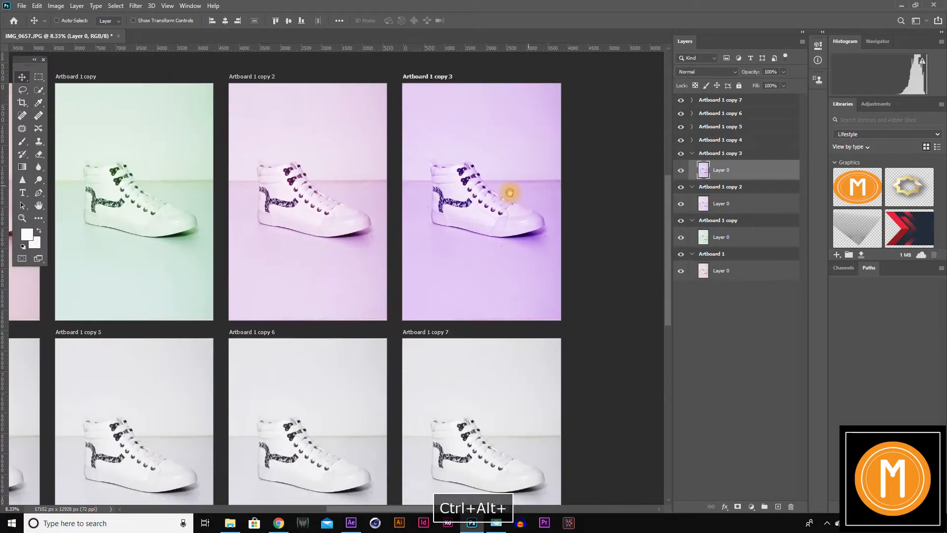
{"action": "left_click_drag", "start_coordinate": [463, 243], "coordinate": [517, 84]}
{"action": "left_click_drag", "start_coordinate": [332, 252], "coordinate": [395, 250]}
{"action": "key", "text": "v"}
{"action": "right_click", "coordinate": [85, 225]}
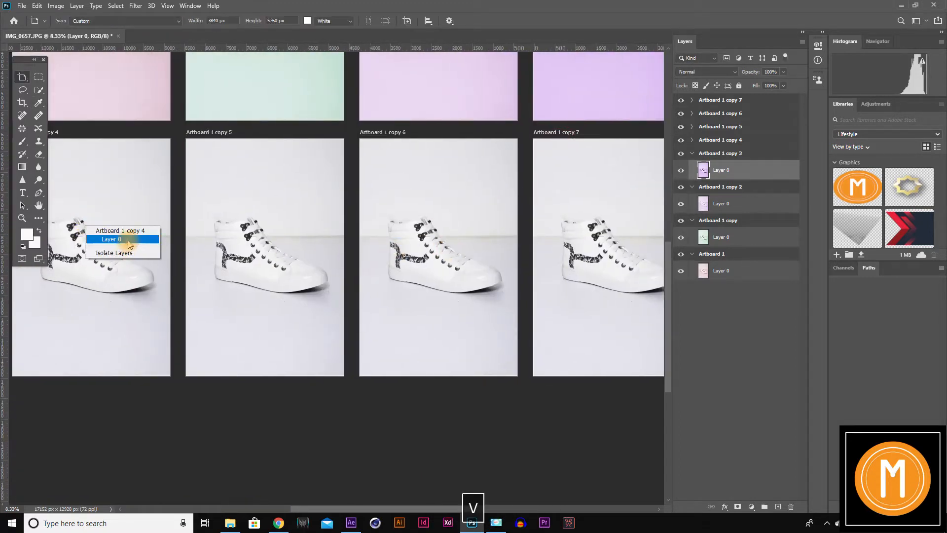
{"action": "left_click", "coordinate": [104, 237]}
- Try a pink Color Balance tint on the Artboard 1 copy 4 photo, and undo it
{"action": "key", "text": "ctrl+b"}
{"action": "left_click_drag", "start_coordinate": [438, 176], "coordinate": [433, 174]}
{"action": "left_click", "coordinate": [548, 142]}
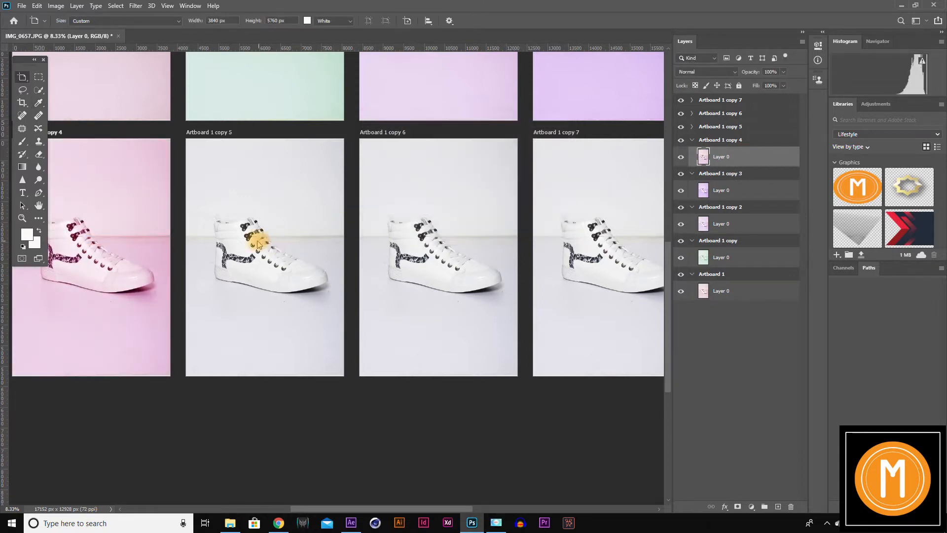
{"action": "key", "text": "ctrl+z"}
{"action": "key", "text": "ctrl+b"}
{"action": "left_click", "coordinate": [417, 161]}
{"action": "left_click_drag", "start_coordinate": [417, 161], "coordinate": [494, 174]}
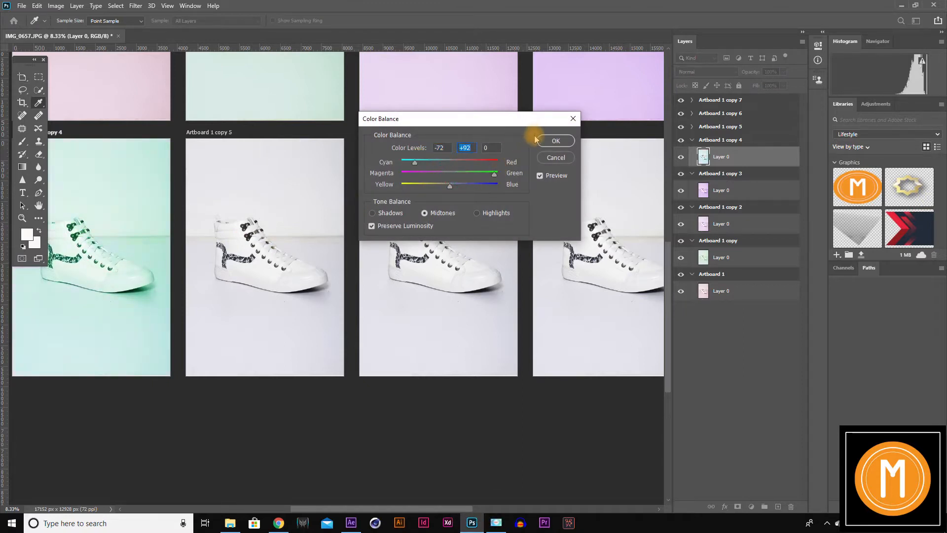
{"action": "left_click", "coordinate": [559, 162]}
- Recolour the photo in Artboard 1 copy 4 peach using Hue/Saturation, with Hue at +132 and Saturation raised
{"action": "key", "text": "ctrl+u"}
{"action": "left_click_drag", "start_coordinate": [489, 168], "coordinate": [481, 170]}
{"action": "left_click_drag", "start_coordinate": [445, 196], "coordinate": [467, 197]}
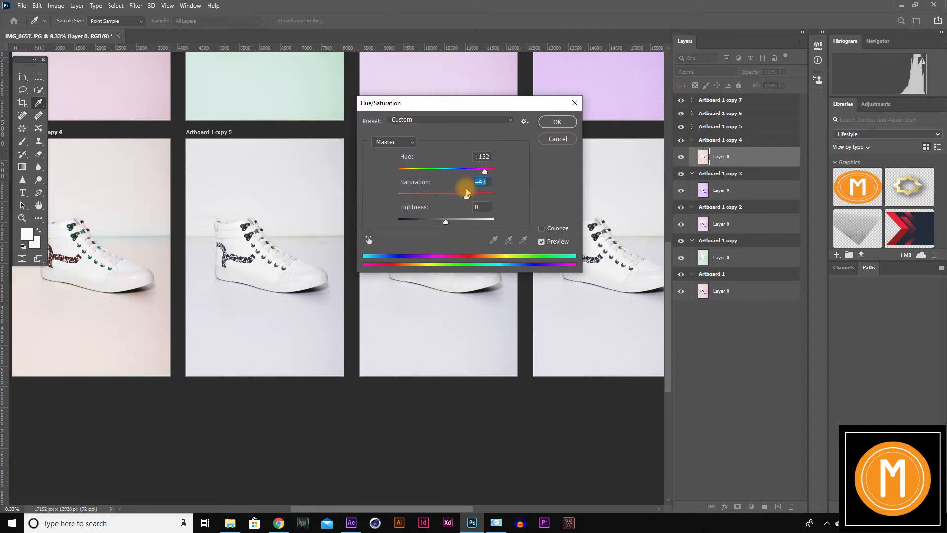
{"action": "left_click", "coordinate": [481, 197]}
{"action": "left_click", "coordinate": [549, 118]}
- Recolour the photo layer in Artboard 1 copy 5 bright cyan using Hue/Saturation, with Hue -52 and Saturation +96
{"action": "key", "text": "space"}
{"action": "left_click_drag", "start_coordinate": [311, 209], "coordinate": [292, 228]}
{"action": "key", "text": "v"}
{"action": "right_click", "coordinate": [245, 207]}
{"action": "left_click", "coordinate": [272, 222]}
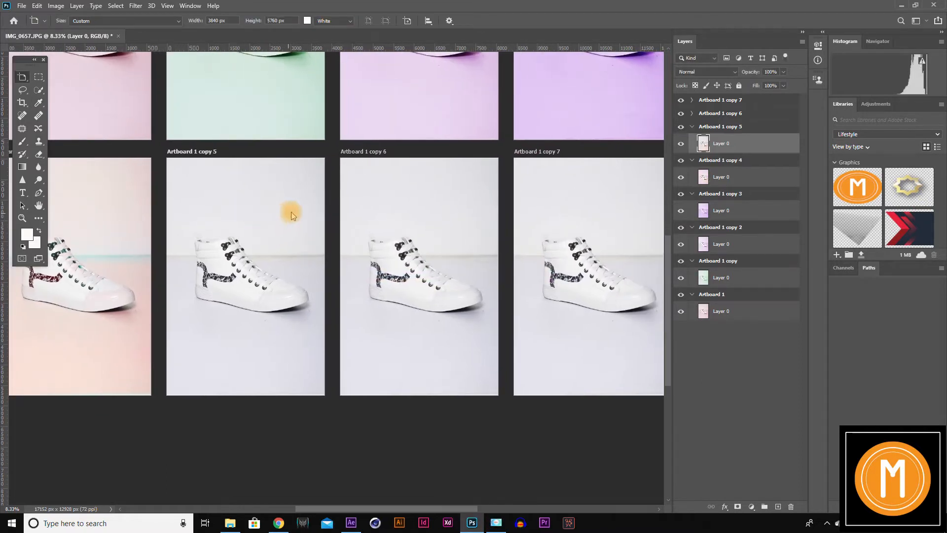
{"action": "key", "text": "ctrl+u"}
{"action": "left_click_drag", "start_coordinate": [446, 171], "coordinate": [424, 171]}
{"action": "left_click", "coordinate": [487, 193]}
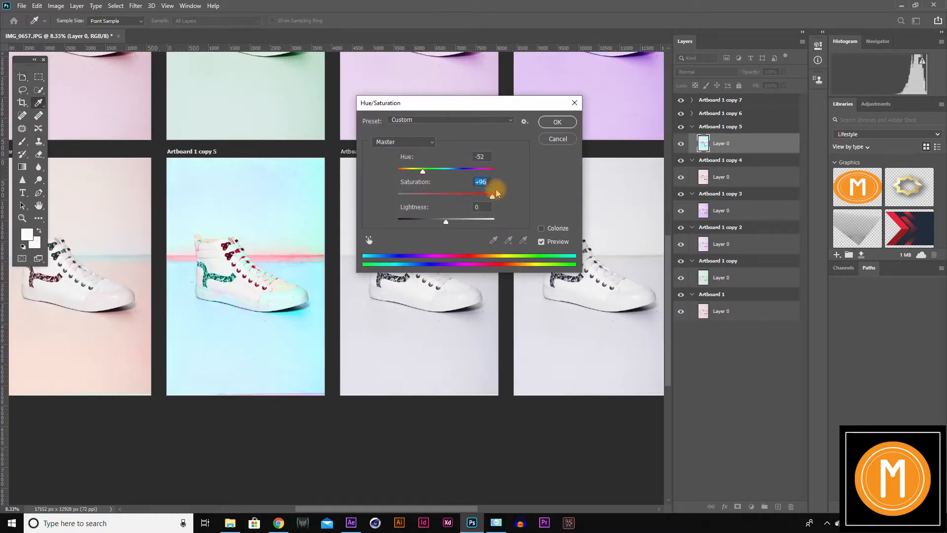
{"action": "left_click", "coordinate": [557, 122]}
- Select the photo layer inside Artboard 1 copy 6
{"action": "key", "text": "space"}
{"action": "left_click_drag", "start_coordinate": [479, 194], "coordinate": [353, 190]}
{"action": "right_click", "coordinate": [312, 202]}
{"action": "left_click", "coordinate": [349, 219]}
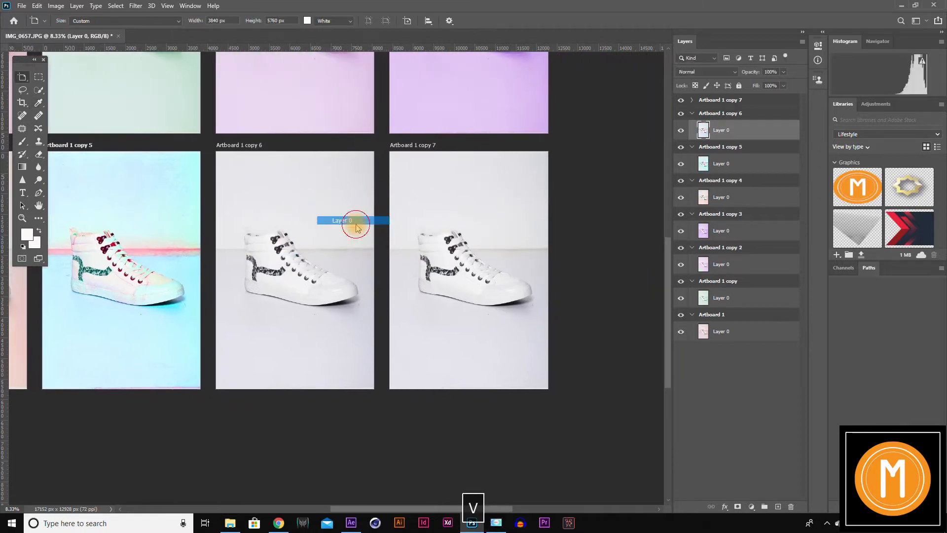
{"action": "key", "text": "ctrl+b"}
{"action": "left_click_drag", "start_coordinate": [450, 175], "coordinate": [413, 176]}
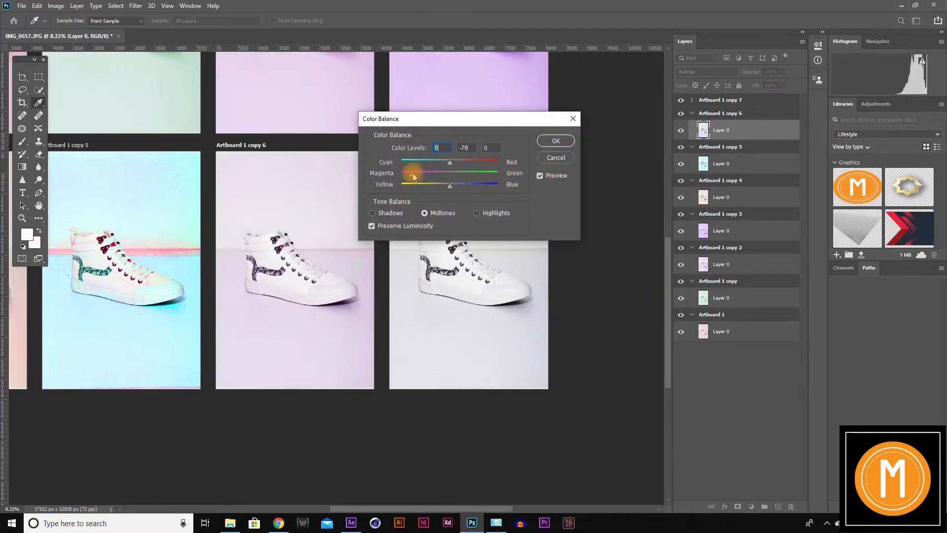
{"action": "left_click", "coordinate": [556, 157]}
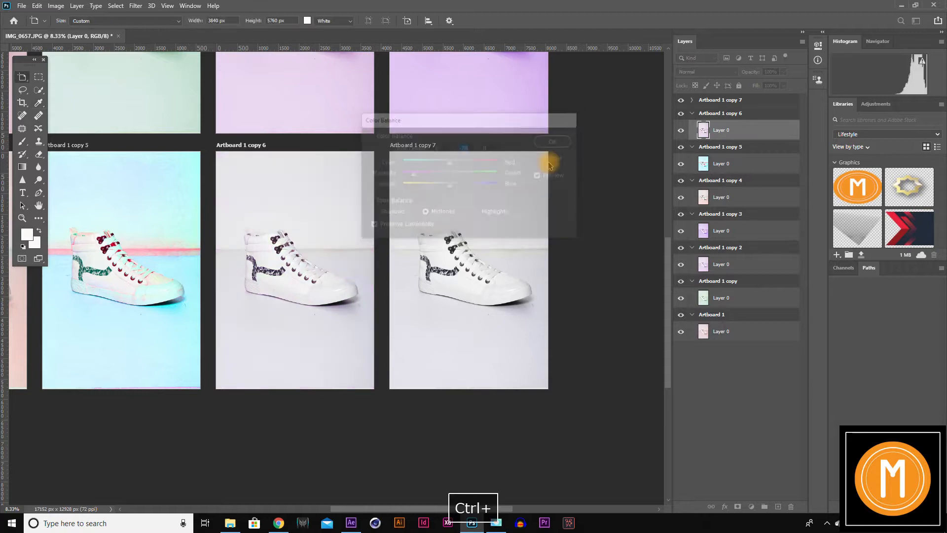
- Recolour the Artboard 1 copy 6 photo yellowish using Hue/Saturation, with Hue about -150 and Saturation +67
{"action": "key", "text": "ctrl+u"}
{"action": "left_click_drag", "start_coordinate": [463, 196], "coordinate": [479, 196]}
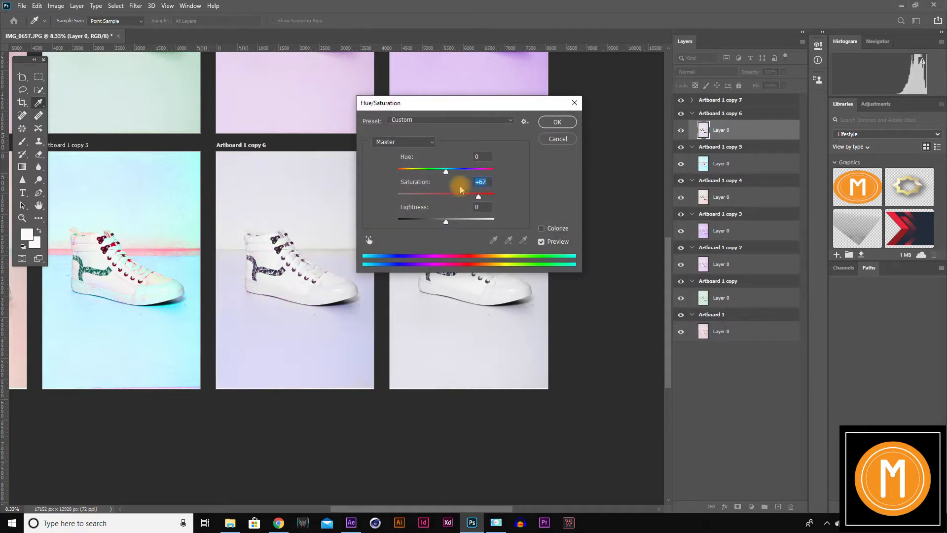
{"action": "left_click_drag", "start_coordinate": [429, 173], "coordinate": [407, 173]}
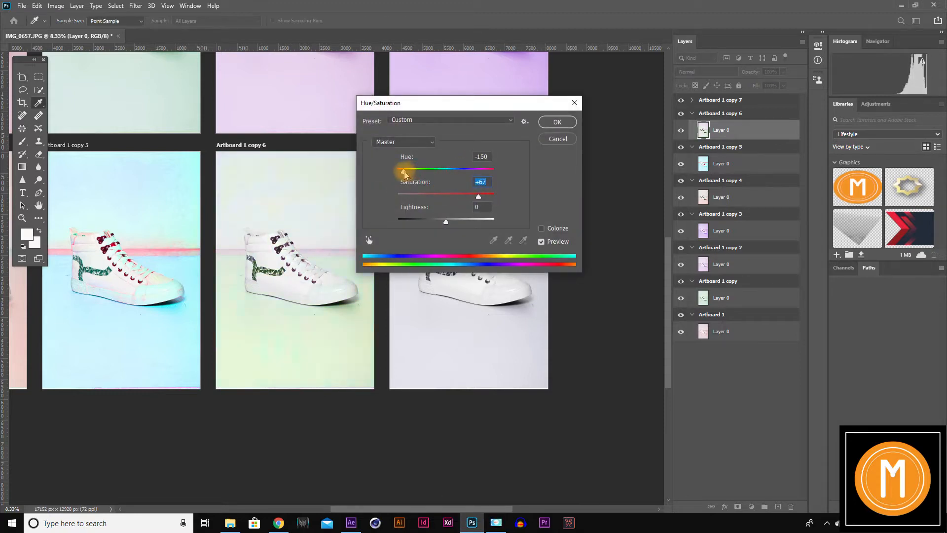
{"action": "left_click", "coordinate": [557, 122]}
- Give the photo layer in Artboard 1 copy 7 a very pale tint using Hue/Saturation, with Hue -70, Saturation +64 and Lightness +61
{"action": "right_click", "coordinate": [464, 241]}
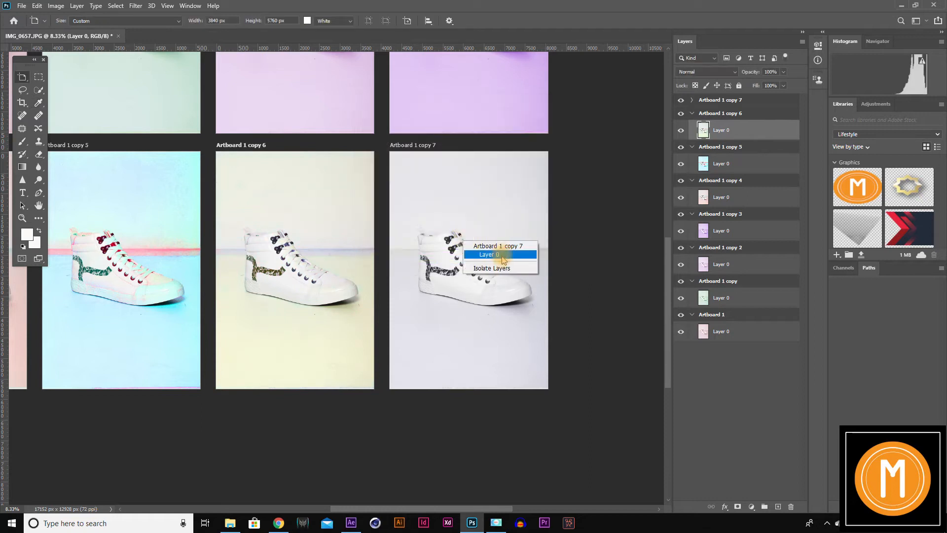
{"action": "left_click", "coordinate": [502, 255]}
{"action": "key", "text": "ctrl+b"}
{"action": "left_click", "coordinate": [558, 157]}
{"action": "key", "text": "ctrl+u"}
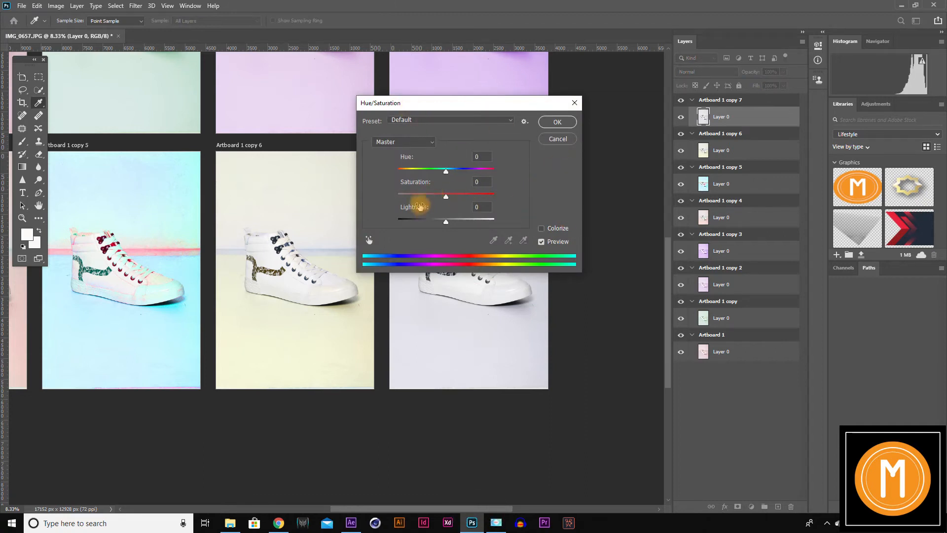
{"action": "left_click_drag", "start_coordinate": [446, 170], "coordinate": [477, 196]}
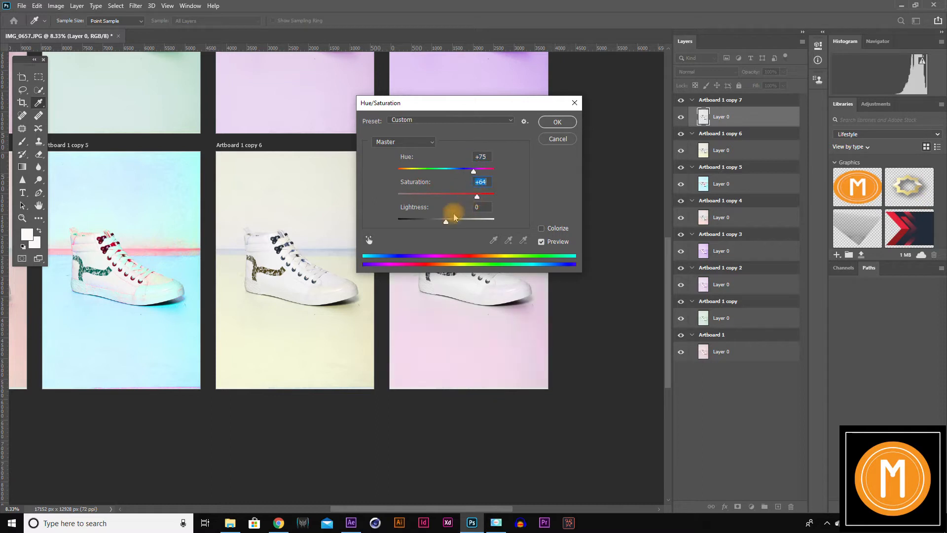
{"action": "left_click", "coordinate": [416, 171]}
{"action": "left_click_drag", "start_coordinate": [426, 175], "coordinate": [397, 173]}
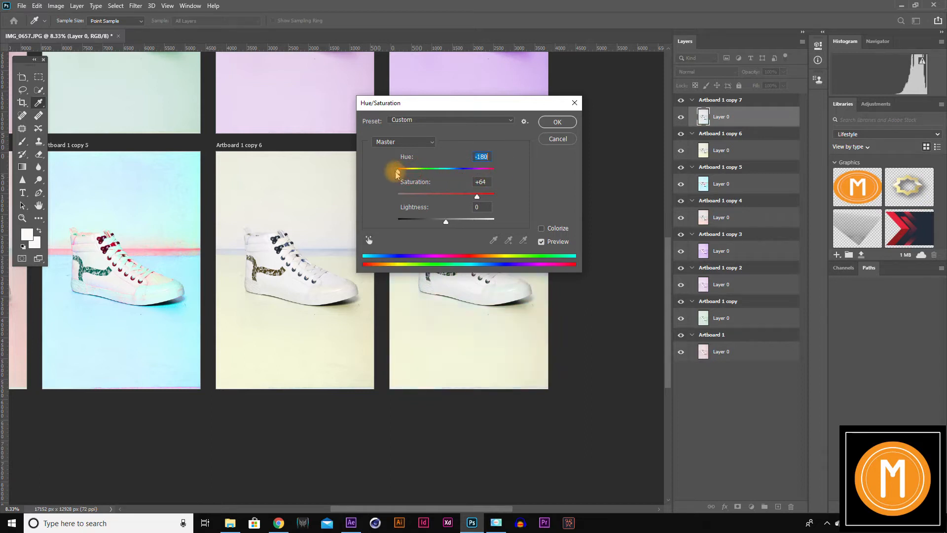
{"action": "left_click_drag", "start_coordinate": [445, 221], "coordinate": [476, 221]}
{"action": "left_click_drag", "start_coordinate": [397, 170], "coordinate": [422, 171]}
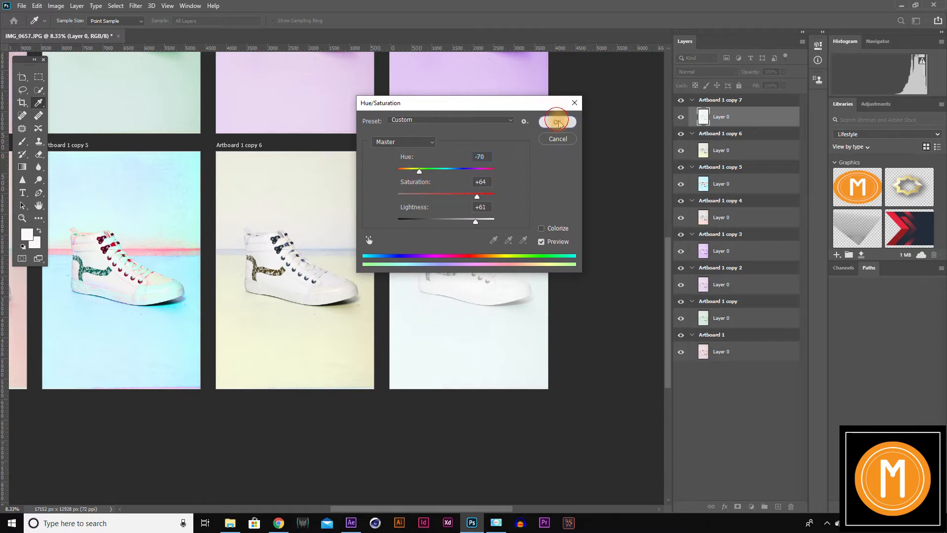
{"action": "left_click", "coordinate": [556, 121]}
{"action": "key", "text": "ctrl+d"}
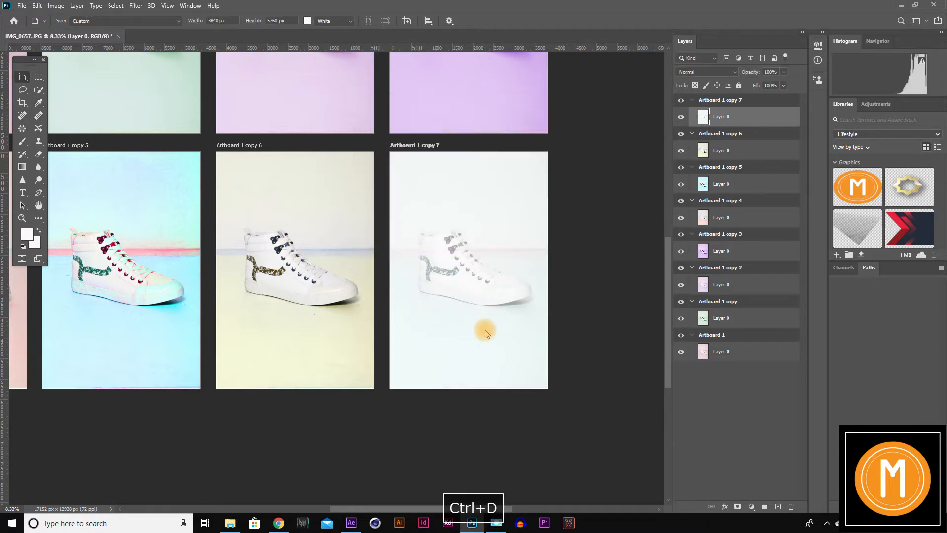
- Paint a handwritten white letter A above the shoe on the photo layer of Artboard 1 with the Brush tool
{"action": "key", "text": "ctrl+minus"}
{"action": "key", "text": "ctrl+minus"}
{"action": "key", "text": "v"}
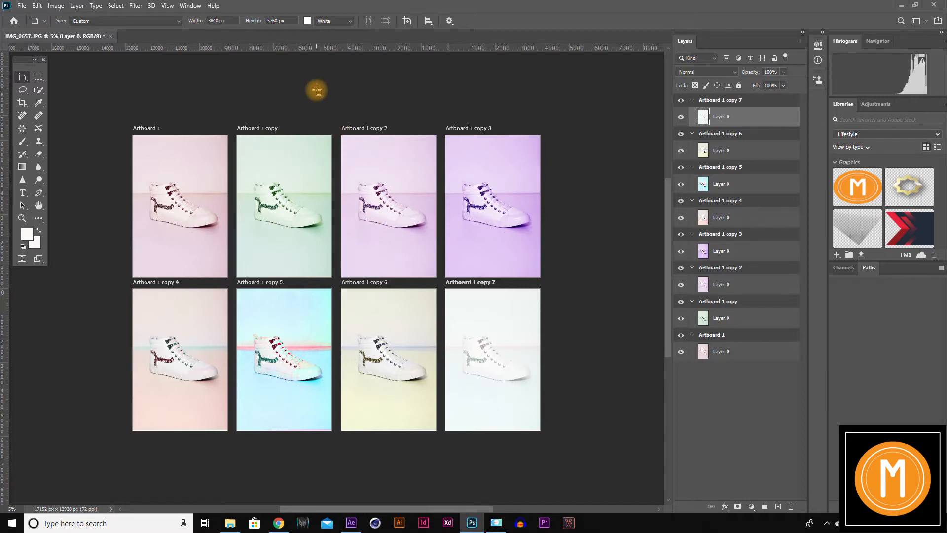
{"action": "key", "text": "v"}
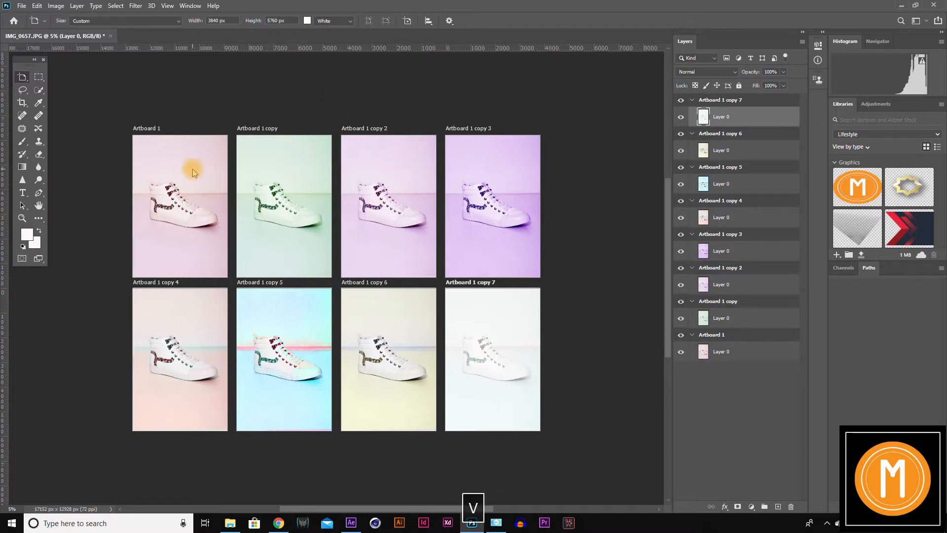
{"action": "key", "text": "v"}
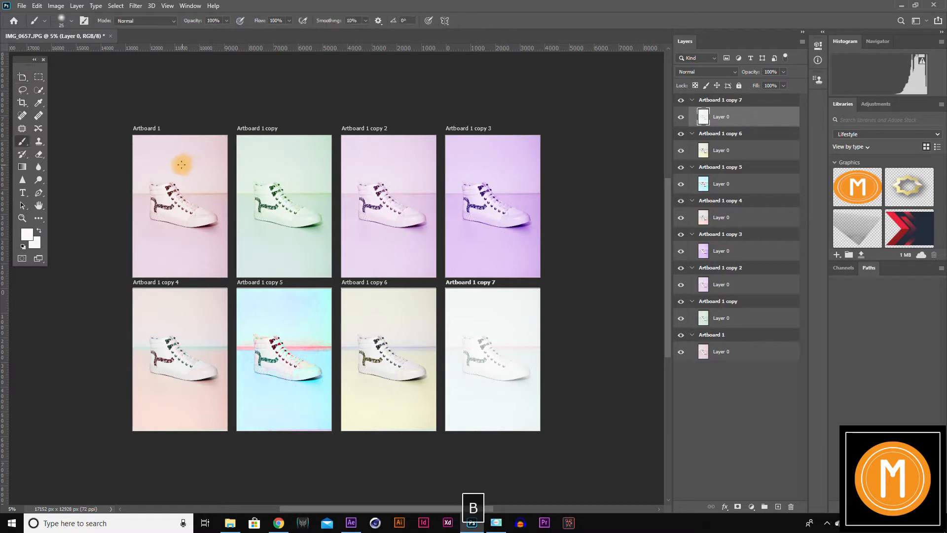
{"action": "right_click", "coordinate": [154, 161]}
{"action": "left_click", "coordinate": [163, 169]}
{"action": "key", "text": "b"}
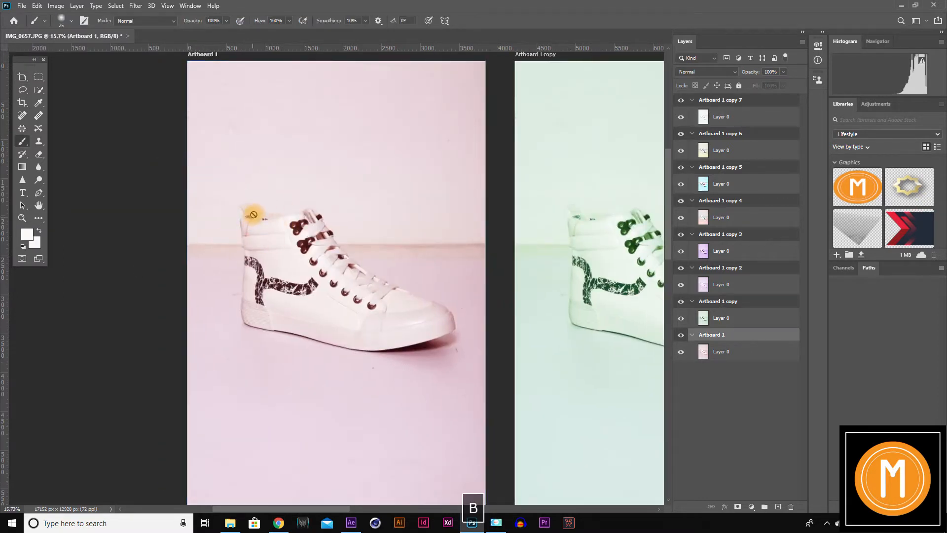
{"action": "left_click", "coordinate": [726, 351]}
{"action": "mouse_move", "coordinate": [376, 128]}
{"action": "left_mouse_down"}
{"action": "mouse_move", "coordinate": [391, 99]}
{"action": "mouse_move", "coordinate": [395, 119]}
{"action": "mouse_move", "coordinate": [393, 104]}
{"action": "left_mouse_up"}
- Paint a handwritten white letter B above the shoe on the photo layer of Artboard 1 copy
{"action": "key", "text": "space"}
{"action": "left_click_drag", "start_coordinate": [512, 135], "coordinate": [281, 131]}
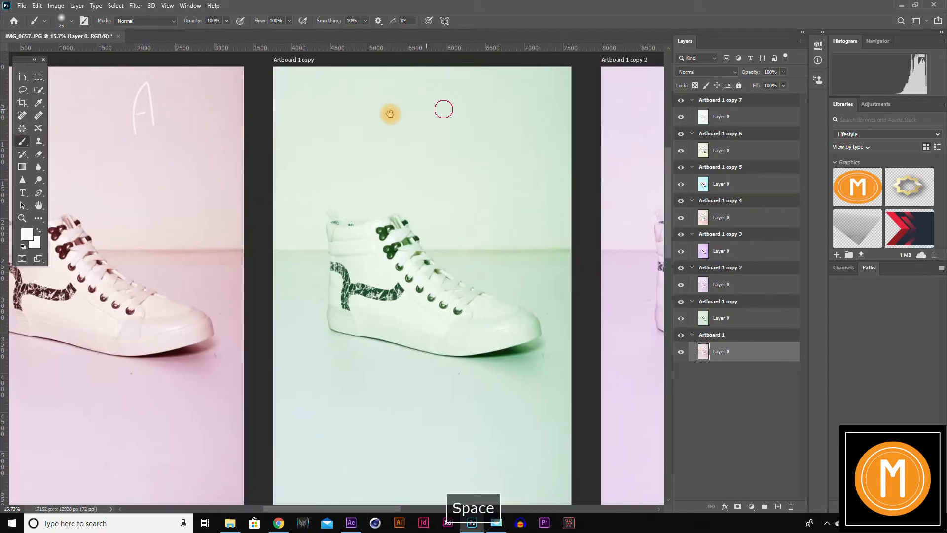
{"action": "key", "text": "v"}
{"action": "right_click", "coordinate": [431, 125]}
{"action": "left_click", "coordinate": [462, 140]}
{"action": "key", "text": "b"}
{"action": "left_click_drag", "start_coordinate": [443, 123], "coordinate": [447, 148]}
{"action": "mouse_move", "coordinate": [461, 105]}
{"action": "left_mouse_down"}
{"action": "mouse_move", "coordinate": [464, 145]}
{"action": "mouse_move", "coordinate": [456, 136]}
{"action": "mouse_move", "coordinate": [469, 104]}
{"action": "mouse_move", "coordinate": [446, 117]}
{"action": "mouse_move", "coordinate": [455, 127]}
{"action": "mouse_move", "coordinate": [238, 190]}
{"action": "left_mouse_up"}
{"action": "key", "text": "space"}
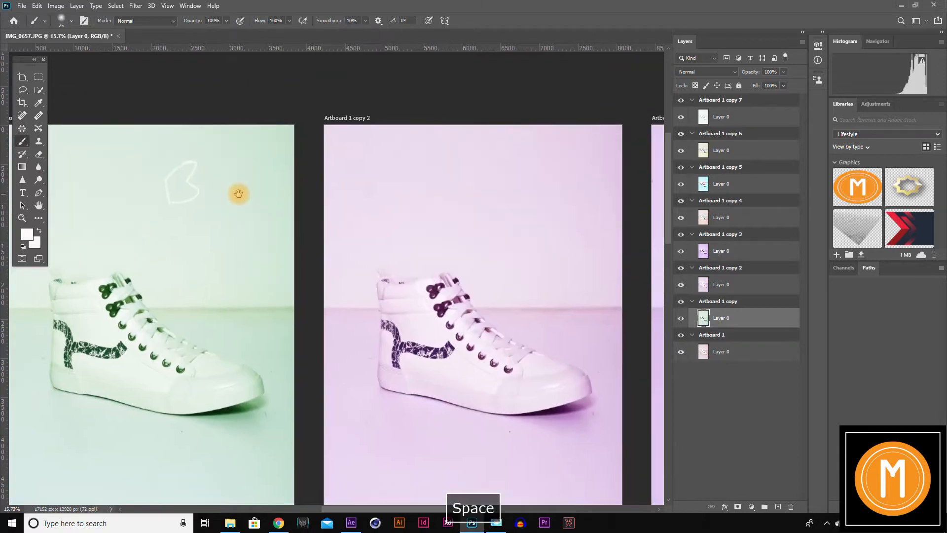
{"action": "key", "text": "v"}
{"action": "right_click", "coordinate": [475, 212]}
{"action": "left_click", "coordinate": [513, 225]}
{"action": "key", "text": "c"}
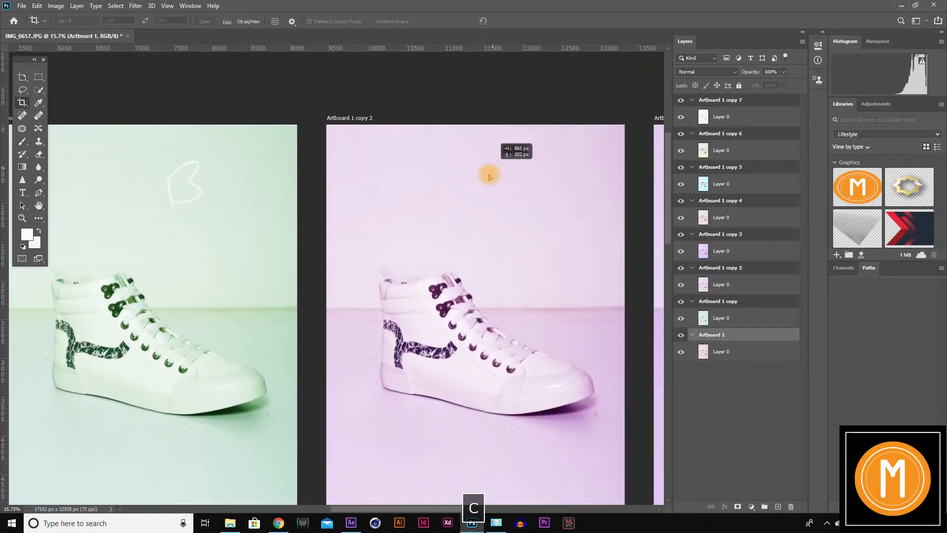
{"action": "left_click_drag", "start_coordinate": [533, 144], "coordinate": [549, 193]}
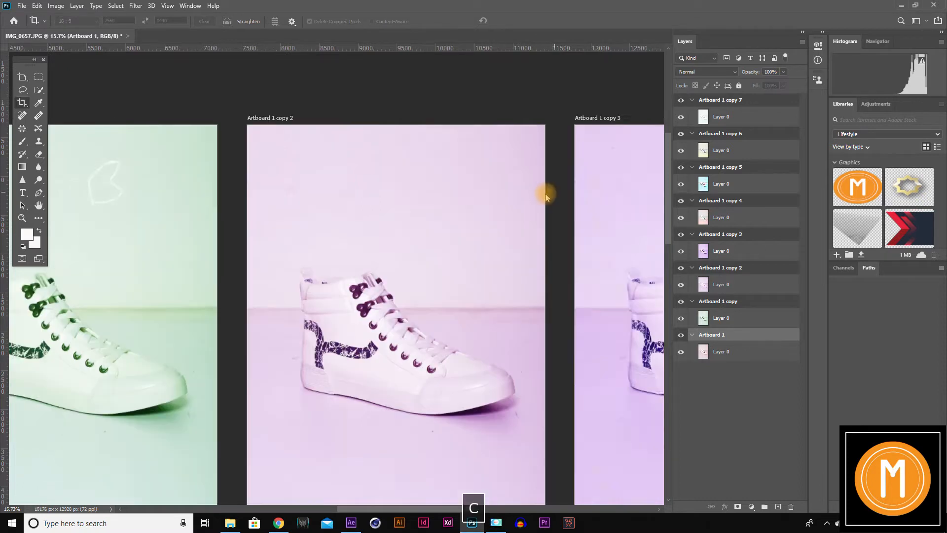
{"action": "right_click", "coordinate": [450, 215]}
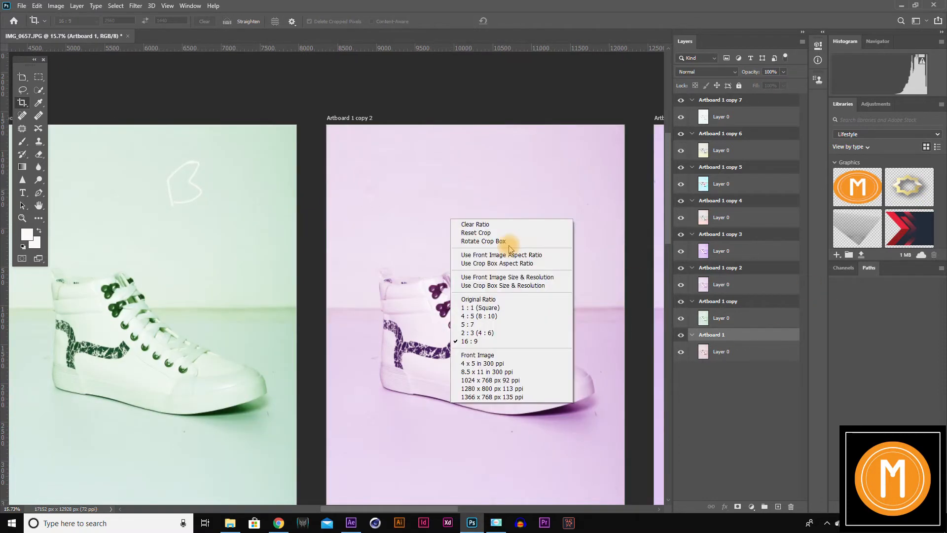
{"action": "key", "text": "Escape"}
{"action": "key", "text": "v"}
{"action": "right_click", "coordinate": [482, 190]}
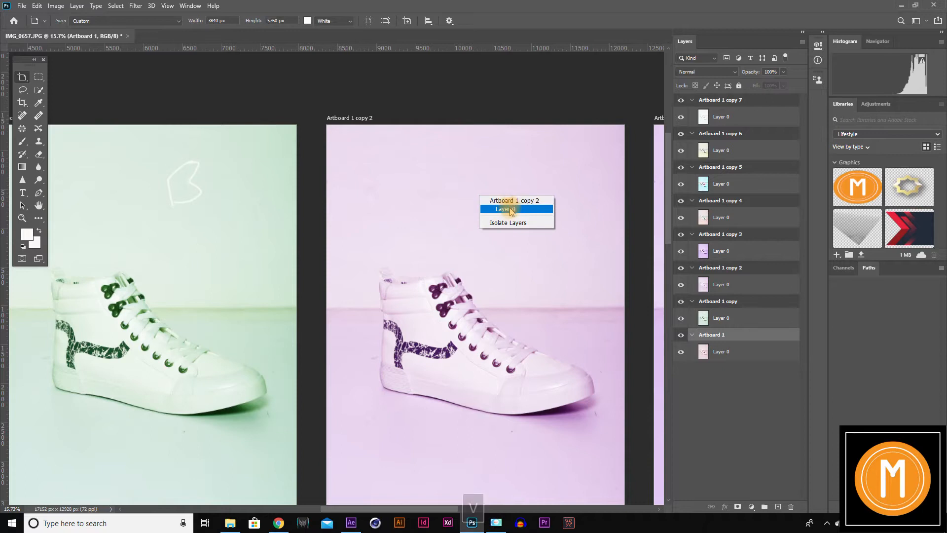
{"action": "left_click", "coordinate": [504, 199]}
{"action": "key", "text": "c"}
{"action": "right_click", "coordinate": [473, 190]}
{"action": "key", "text": "Escape"}
{"action": "right_click", "coordinate": [407, 194]}
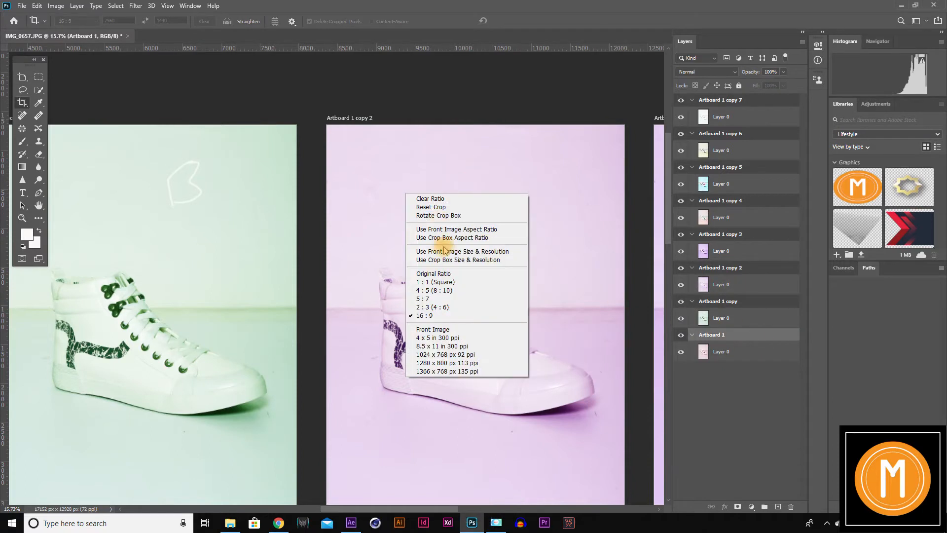
{"action": "key", "text": "Escape"}
- Paint a handwritten white letter C above the shoe on the photo layer of Artboard 1 copy 2
{"action": "key", "text": "v"}
{"action": "right_click", "coordinate": [446, 183]}
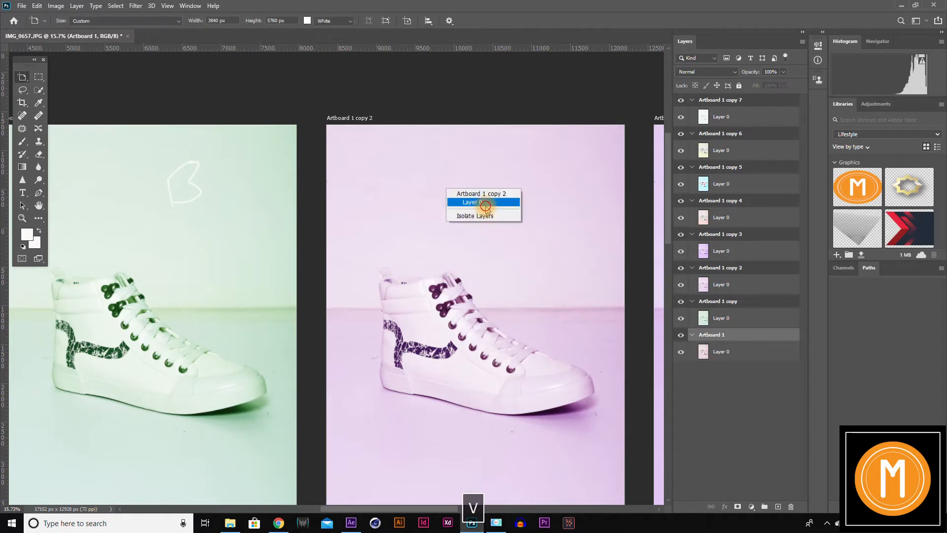
{"action": "left_click", "coordinate": [476, 211]}
{"action": "key", "text": "b"}
{"action": "mouse_move", "coordinate": [459, 156]}
{"action": "left_mouse_down"}
{"action": "mouse_move", "coordinate": [421, 191]}
{"action": "mouse_move", "coordinate": [475, 197]}
{"action": "left_mouse_up"}
- Paint a handwritten white letter D above the shoe on the photo layer of Artboard 1 copy 3
{"action": "key", "text": "space"}
{"action": "mouse_move", "coordinate": [582, 194]}
{"action": "left_mouse_down"}
{"action": "mouse_move", "coordinate": [265, 187]}
{"action": "mouse_move", "coordinate": [272, 191]}
{"action": "left_mouse_up"}
{"action": "right_click", "coordinate": [351, 211]}
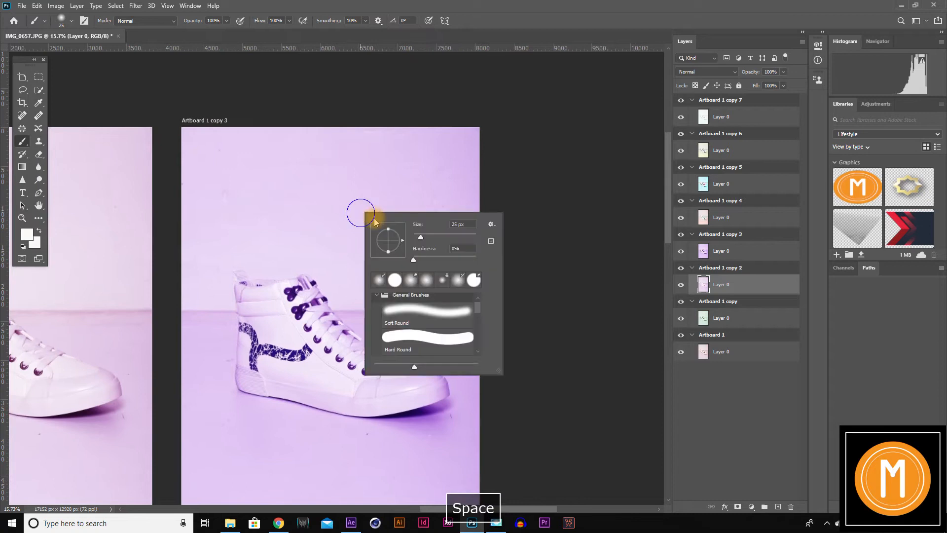
{"action": "key", "text": "Escape"}
{"action": "key", "text": "v"}
{"action": "right_click", "coordinate": [311, 178]}
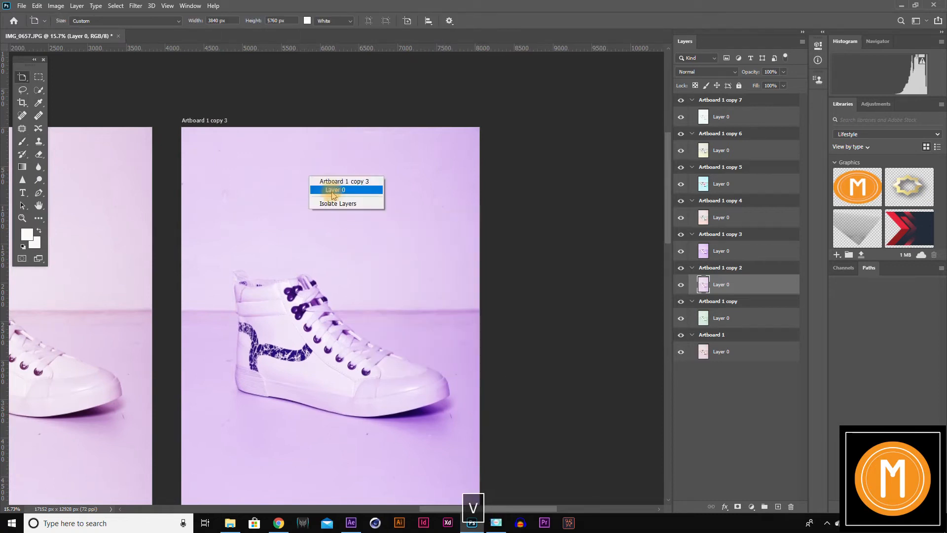
{"action": "left_click", "coordinate": [327, 189]}
{"action": "key", "text": "b"}
{"action": "left_click_drag", "start_coordinate": [344, 173], "coordinate": [358, 216]}
{"action": "mouse_move", "coordinate": [345, 170]}
{"action": "left_mouse_down"}
{"action": "mouse_move", "coordinate": [384, 181]}
{"action": "mouse_move", "coordinate": [350, 222]}
{"action": "left_mouse_up"}
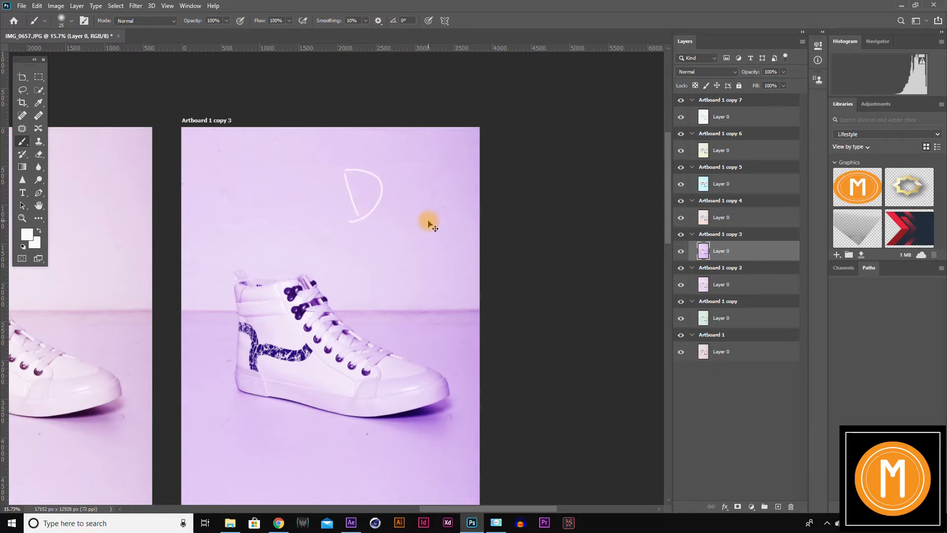
- Move the displaced Artboard 1 back up so that it lines up with the other artboards of the first row
{"action": "key", "text": "ctrl+minus"}
{"action": "key", "text": "ctrl+minus"}
{"action": "key", "text": "ctrl+minus"}
{"action": "left_click_drag", "start_coordinate": [416, 227], "coordinate": [591, 75]}
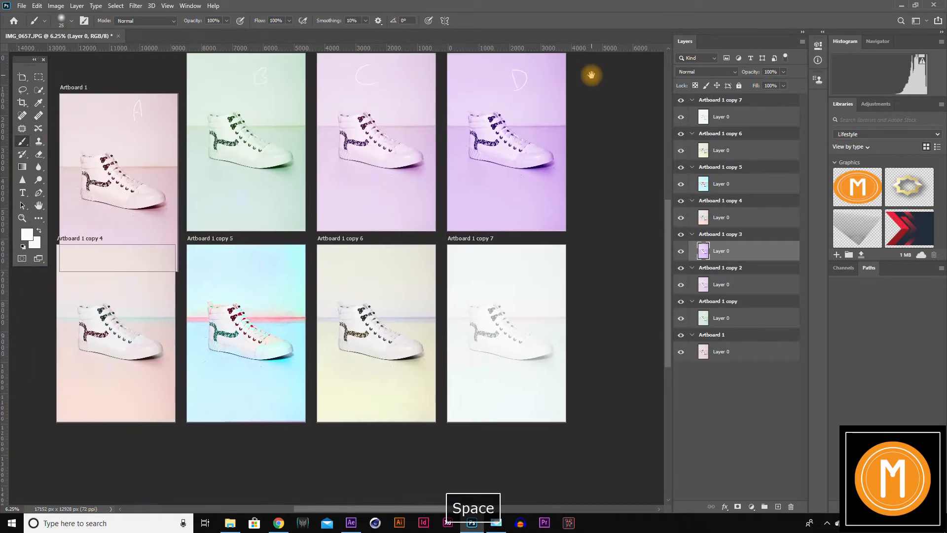
{"action": "key", "text": "v"}
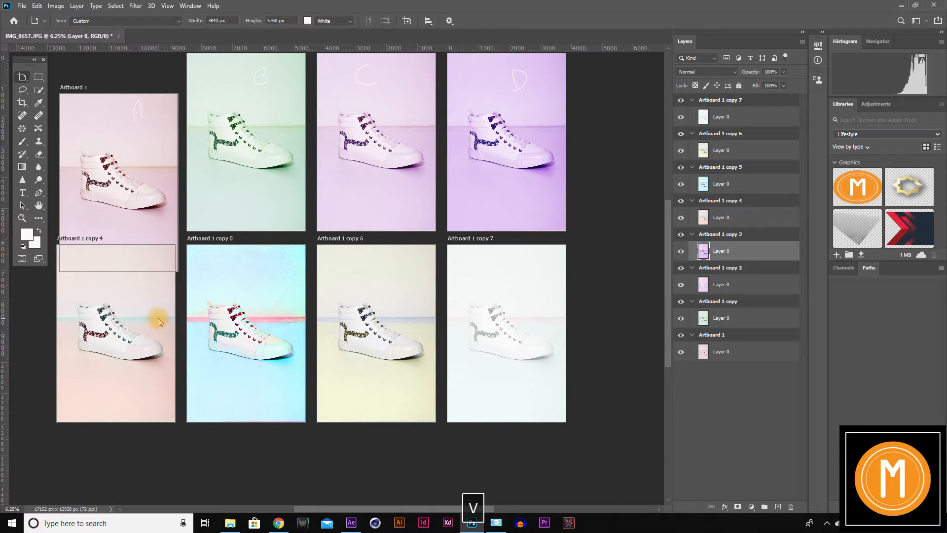
{"action": "left_click", "coordinate": [22, 77]}
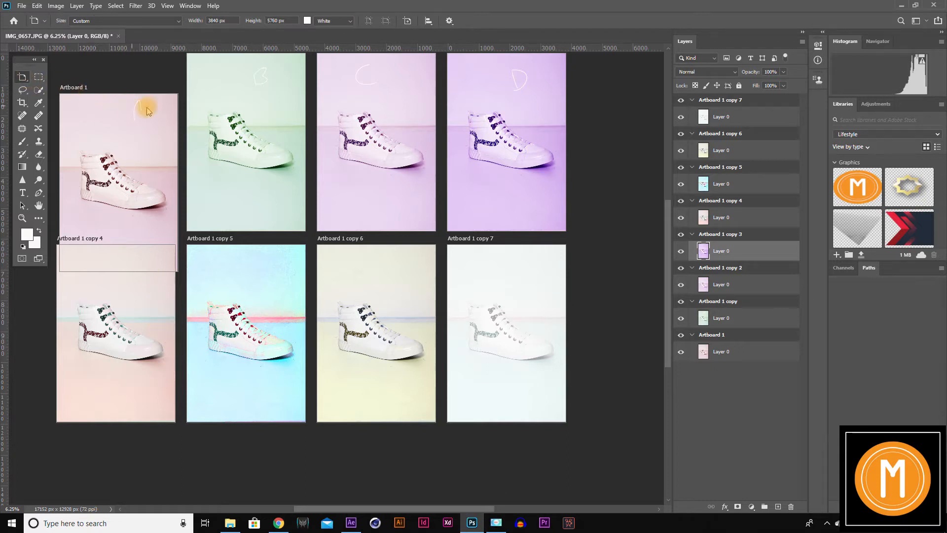
{"action": "left_click_drag", "start_coordinate": [98, 133], "coordinate": [191, 145]}
{"action": "key", "text": "c"}
{"action": "left_click", "coordinate": [190, 170]}
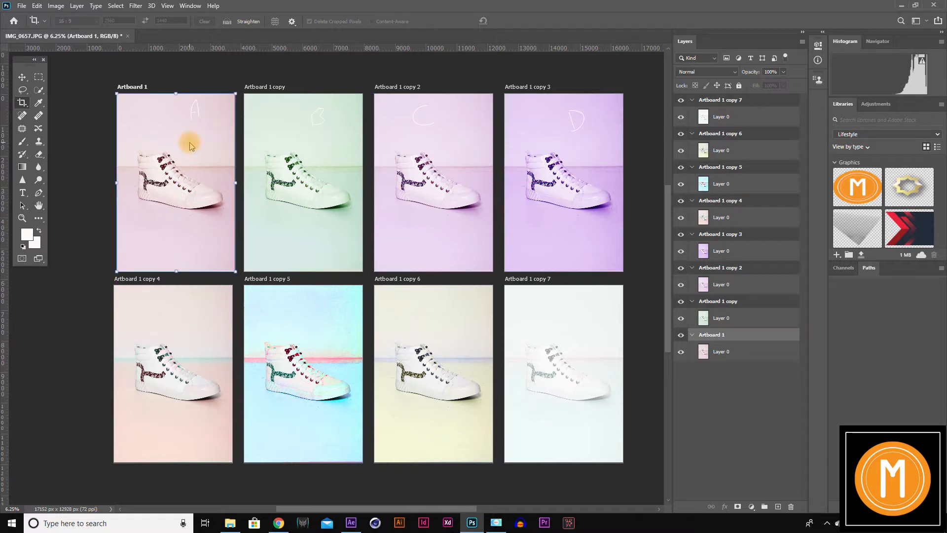
- Draw a letter E above the shoe on the photo layer of Artboard 1 copy 4 with the Eraser tool
{"action": "key", "text": "v"}
{"action": "right_click", "coordinate": [187, 323]}
{"action": "left_click", "coordinate": [209, 335]}
{"action": "key", "text": "e"}
{"action": "mouse_move", "coordinate": [148, 299]}
{"action": "left_mouse_down"}
{"action": "mouse_move", "coordinate": [165, 325]}
{"action": "mouse_move", "coordinate": [146, 299]}
{"action": "mouse_move", "coordinate": [154, 321]}
{"action": "mouse_move", "coordinate": [164, 305]}
{"action": "left_mouse_up"}
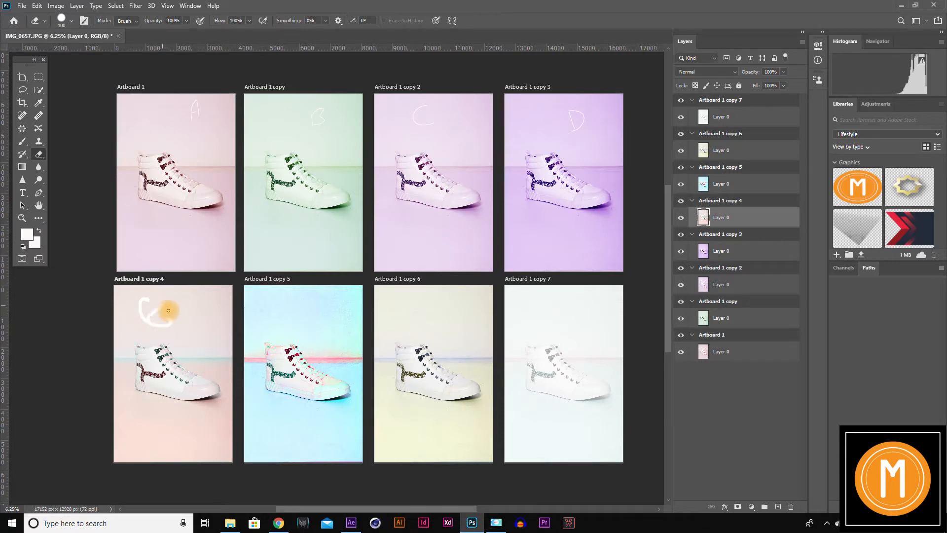
- Paint a handwritten white letter F above the shoe on the photo layer of Artboard 1 copy 5
{"action": "key", "text": "v"}
{"action": "right_click", "coordinate": [277, 316]}
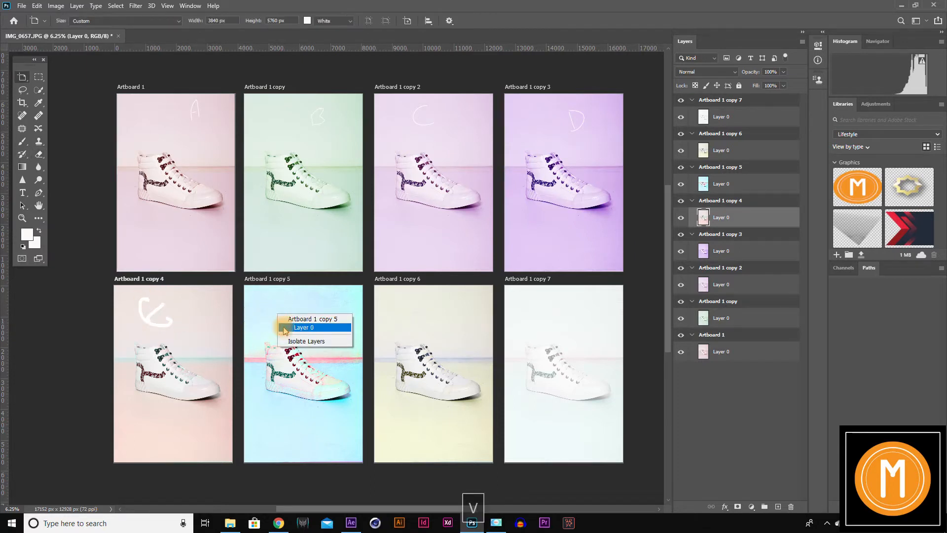
{"action": "left_click", "coordinate": [291, 327]}
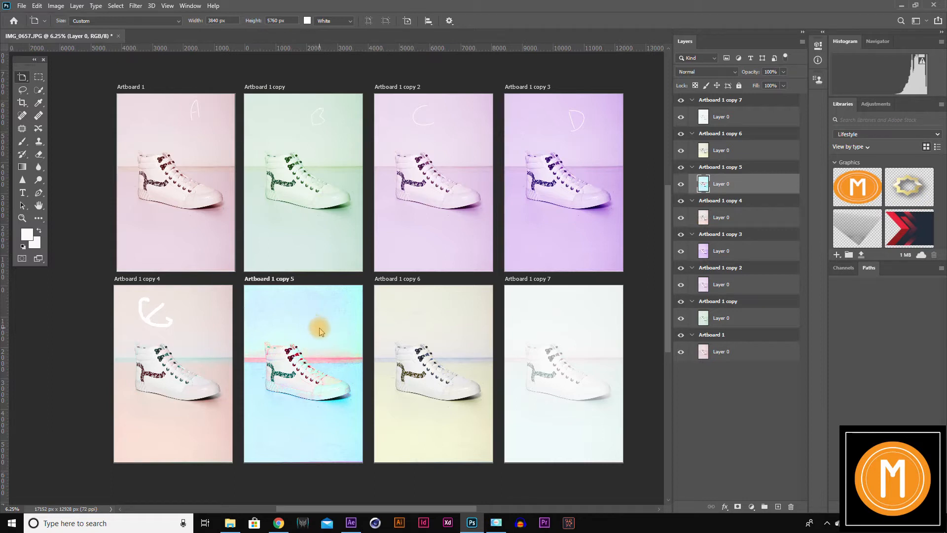
{"action": "key", "text": "b"}
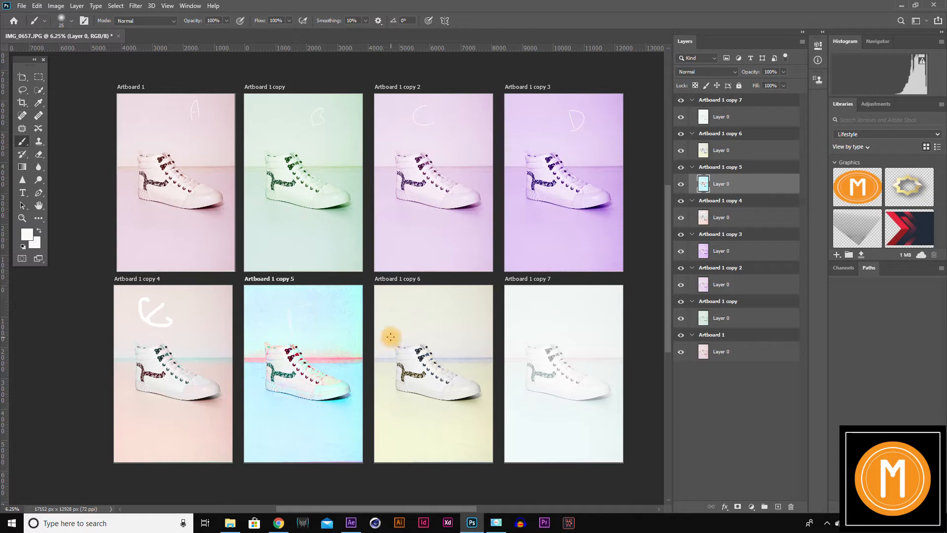
- Select the photo layer of Artboard 1 copy 6 for painting
{"action": "key", "text": "v"}
{"action": "right_click", "coordinate": [410, 334]}
{"action": "left_click", "coordinate": [436, 347]}
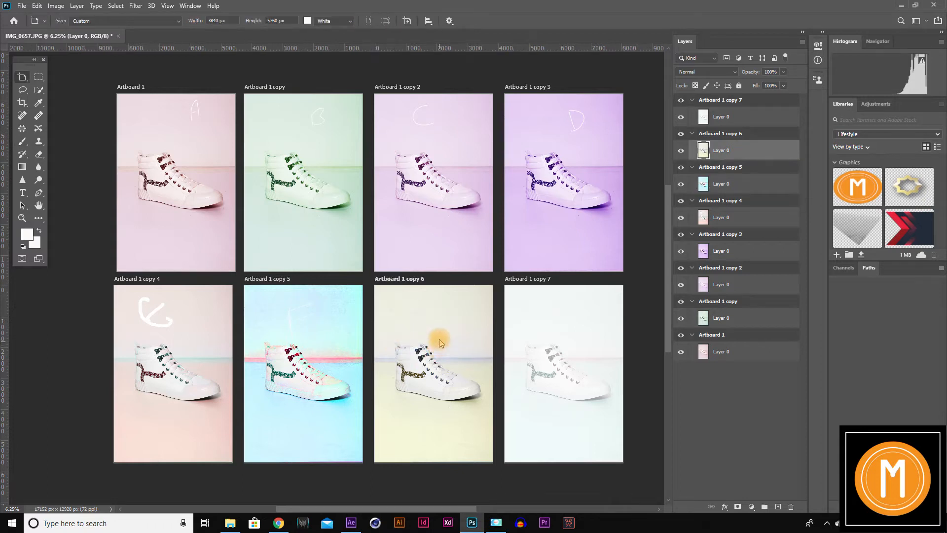
{"action": "key", "text": "g"}
{"action": "left_click_drag", "start_coordinate": [426, 309], "coordinate": [441, 326]}
{"action": "key", "text": "ctrl+z"}
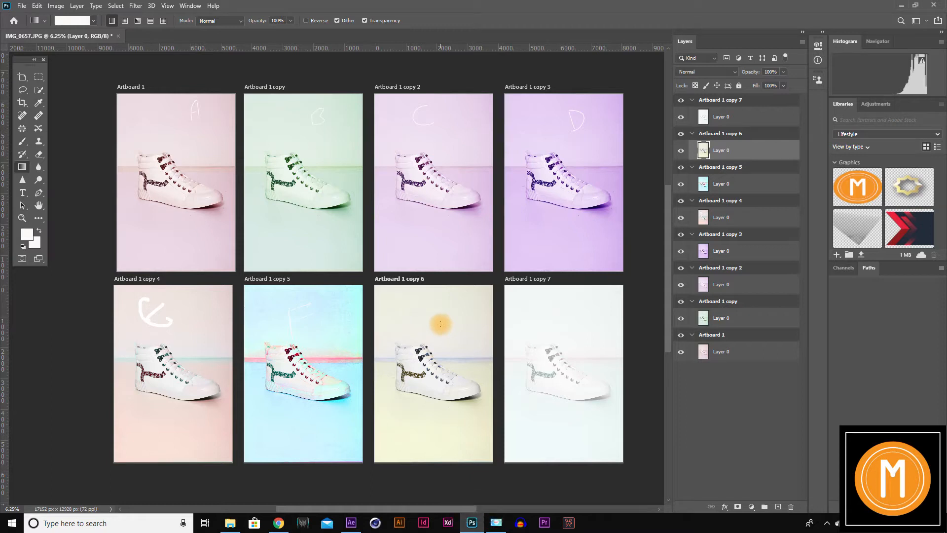
- Paint a handwritten white letter G above the shoe on Artboard 1 copy 6 with the Brush tool
{"action": "key", "text": "b"}
{"action": "mouse_move", "coordinate": [426, 302]}
{"action": "left_mouse_down"}
{"action": "mouse_move", "coordinate": [397, 323]}
{"action": "mouse_move", "coordinate": [434, 323]}
{"action": "left_mouse_up"}
- Reset the colours to default and paint a handwritten black letter H above the shoe on the photo layer of Artboard 1 copy 7
{"action": "key", "text": "v"}
{"action": "right_click", "coordinate": [553, 311]}
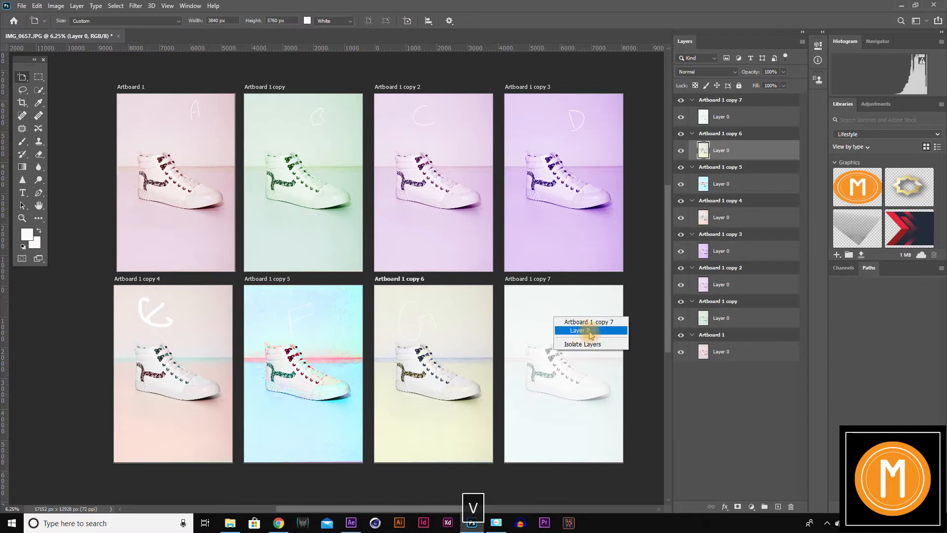
{"action": "left_click", "coordinate": [582, 327]}
{"action": "key", "text": "b"}
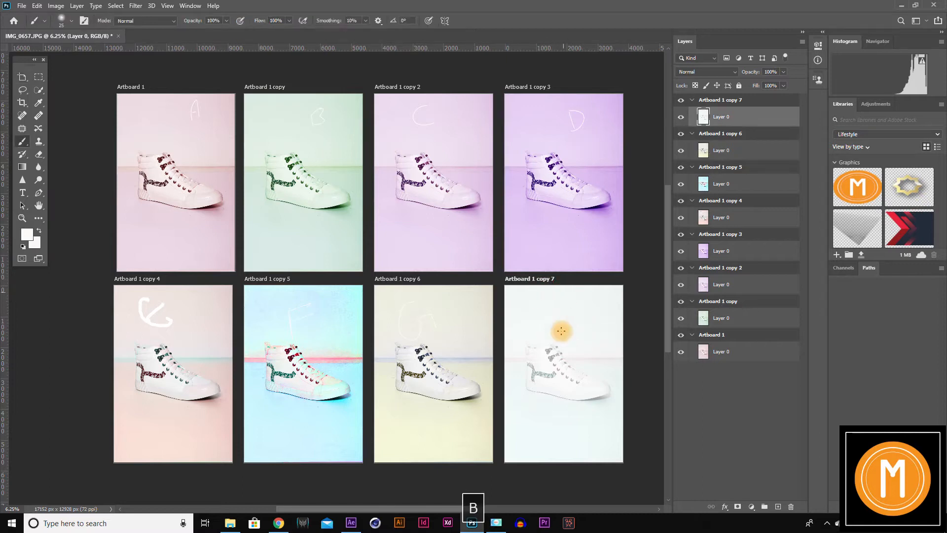
{"action": "key", "text": "d"}
{"action": "left_click_drag", "start_coordinate": [536, 301], "coordinate": [545, 338]}
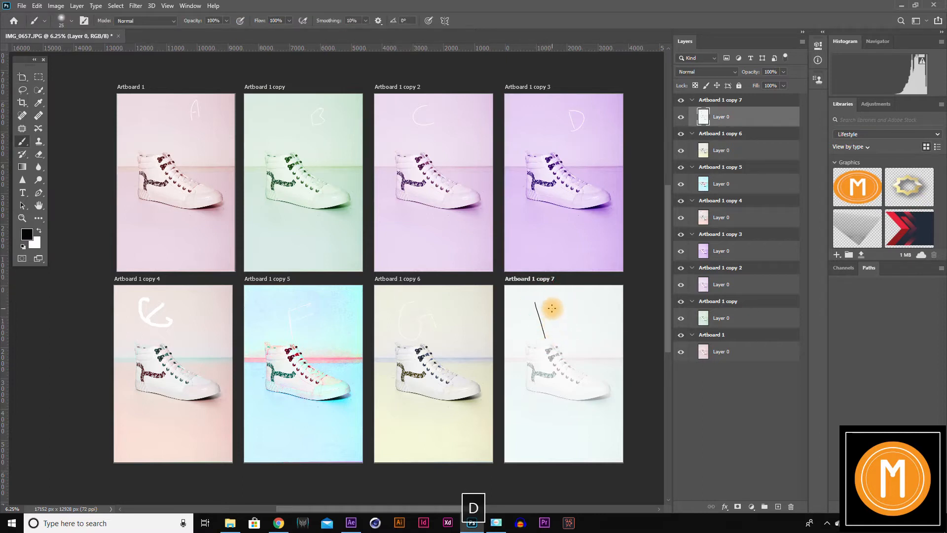
- Collapse all eight artboards in the layer list so that only their names are listed
{"action": "key", "text": "v"}
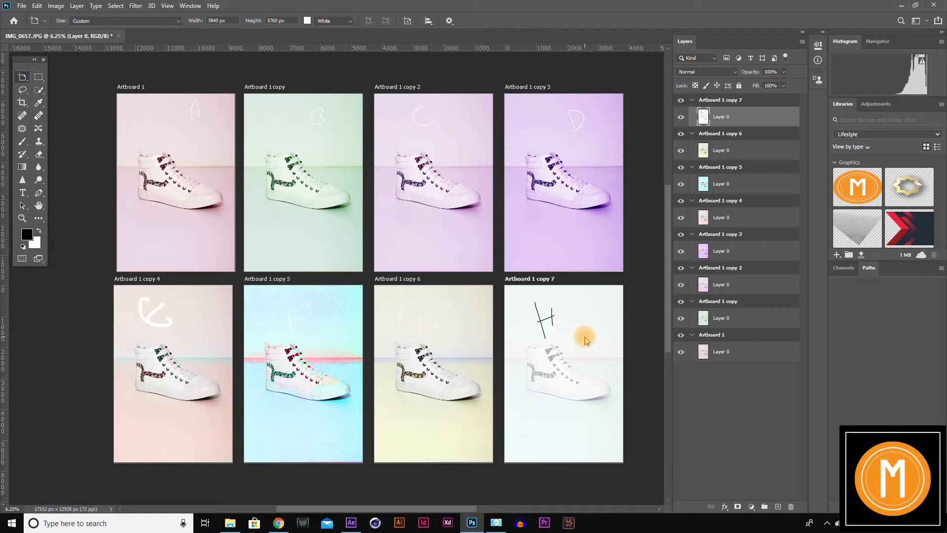
{"action": "left_click", "coordinate": [690, 101]}
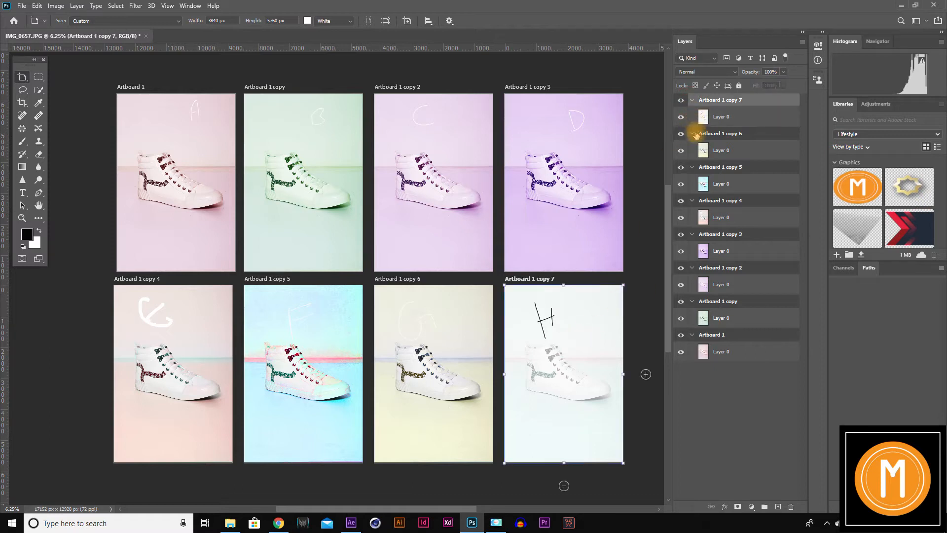
{"action": "left_click", "coordinate": [693, 134]}
{"action": "left_click", "coordinate": [692, 101]}
{"action": "left_click", "coordinate": [691, 127]}
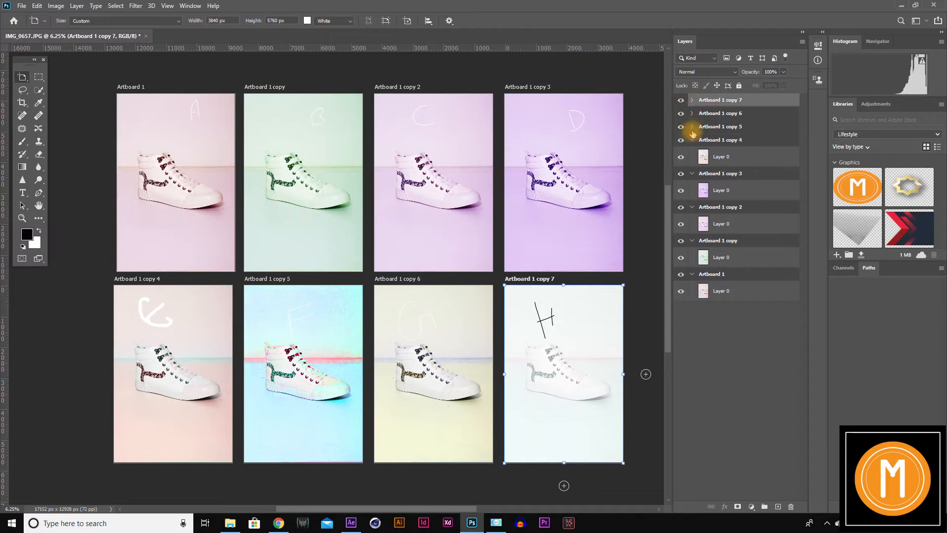
{"action": "left_click", "coordinate": [692, 139]}
{"action": "left_click", "coordinate": [692, 154]}
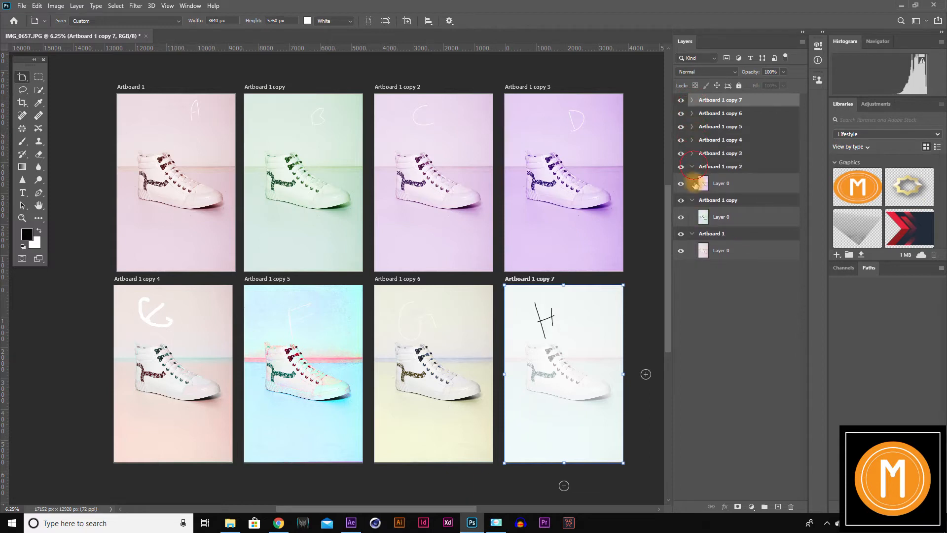
{"action": "left_click", "coordinate": [692, 166]}
{"action": "left_click", "coordinate": [692, 179]}
{"action": "left_click", "coordinate": [692, 193]}
- Rename Artboard 1 as "Landing Page"
{"action": "left_click", "coordinate": [710, 193]}
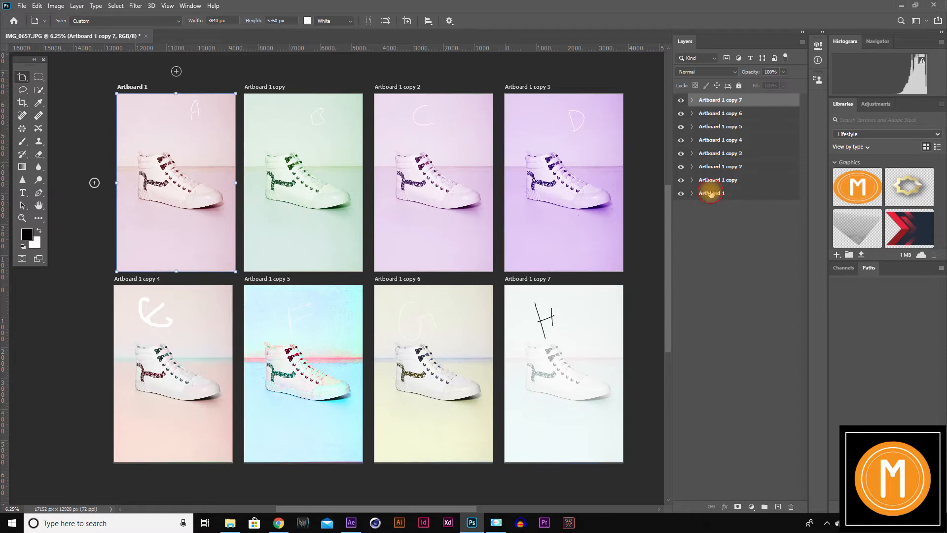
{"action": "double_click", "coordinate": [711, 194]}
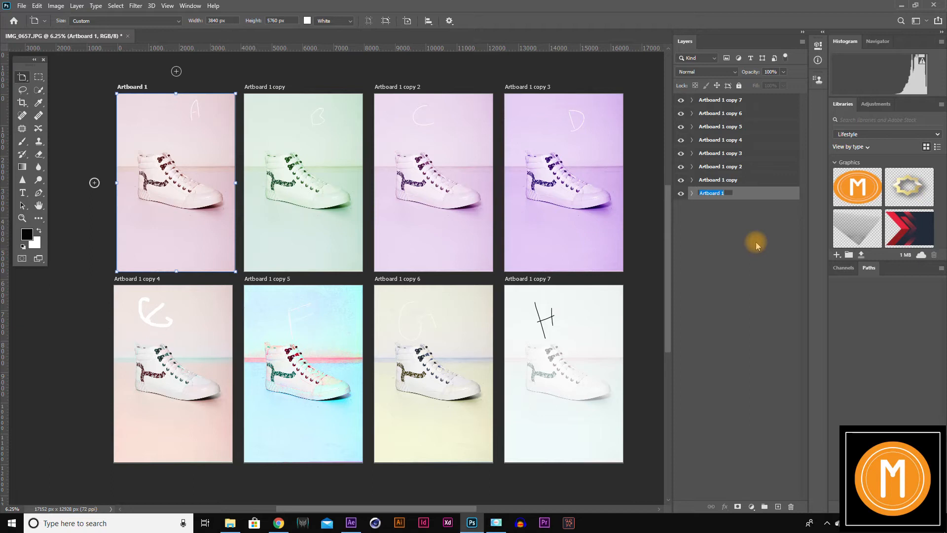
{"action": "type", "text": "Landing Pag"}
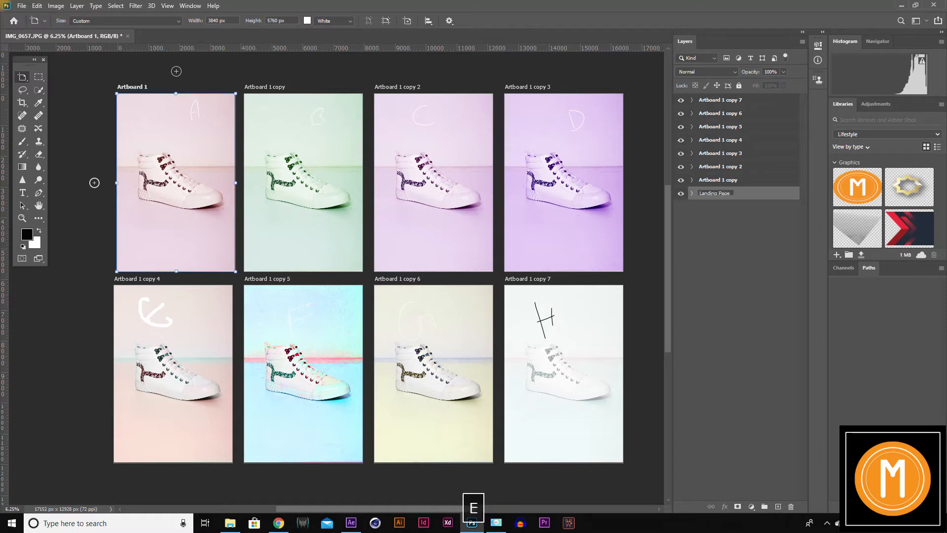
{"action": "type", "text": "e"}
{"action": "left_click", "coordinate": [757, 245]}
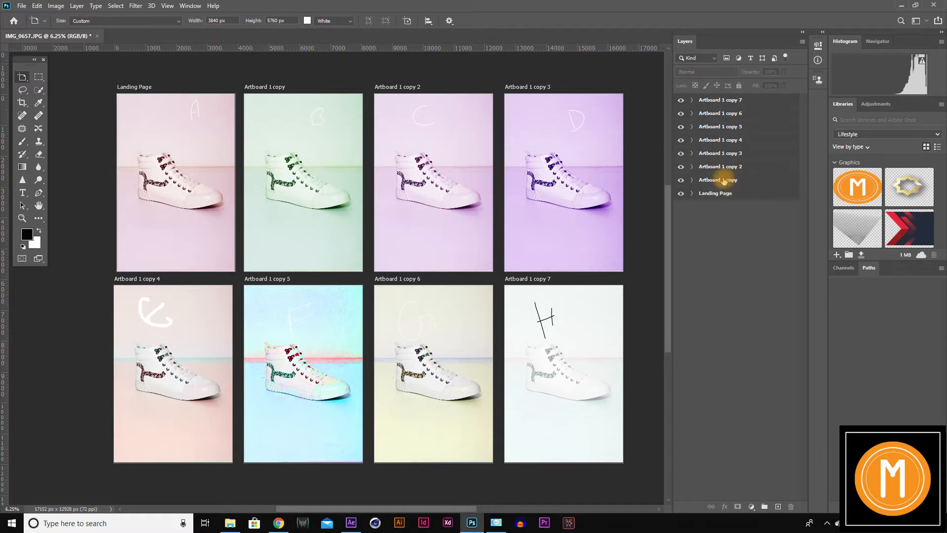
- Rename Artboard 1 copy as "about"
{"action": "left_click", "coordinate": [698, 180]}
{"action": "left_click", "coordinate": [681, 180]}
{"action": "left_click", "coordinate": [681, 181]}
{"action": "double_click", "coordinate": [712, 180]}
{"action": "type", "text": "about"}
{"action": "key", "text": "Return"}
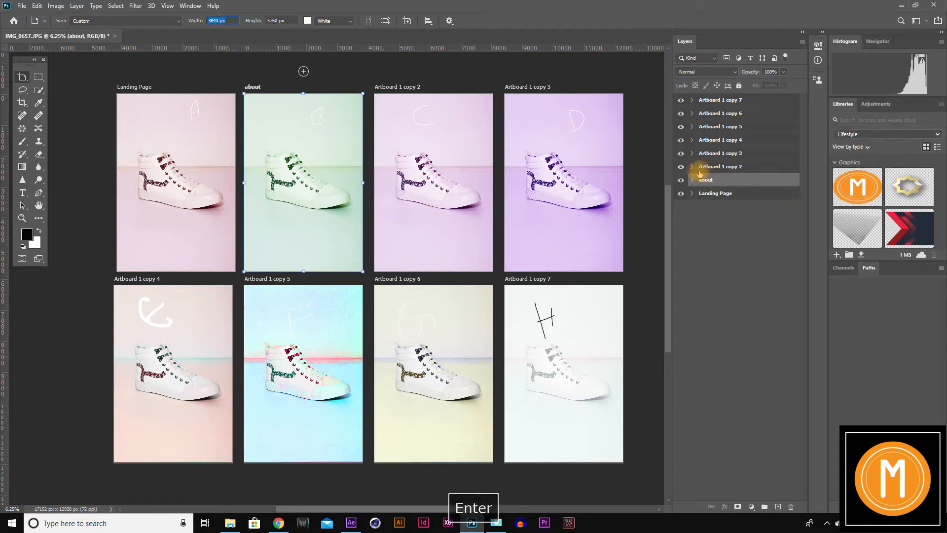
- Rename Artboard 1 copy 2 as "service"
{"action": "double_click", "coordinate": [710, 167]}
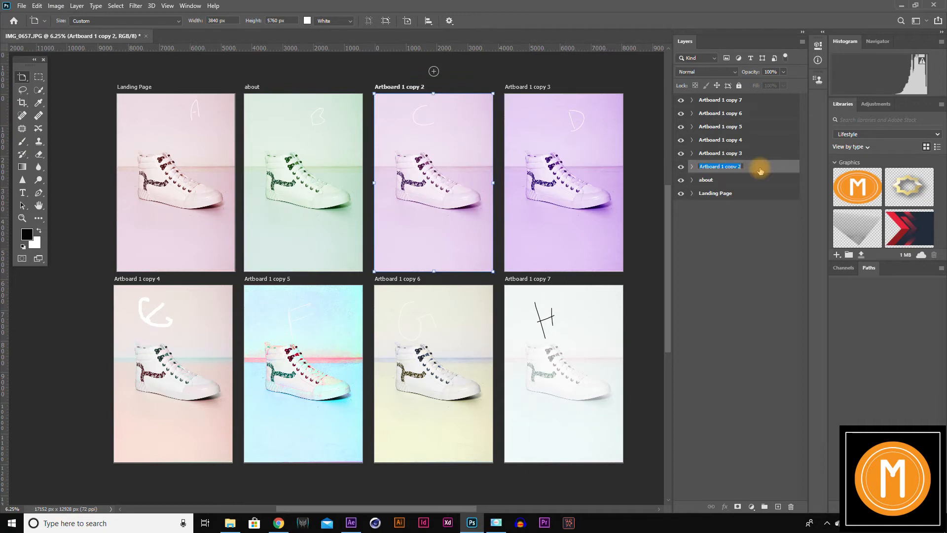
{"action": "type", "text": "service"}
{"action": "key", "text": "Tab"}
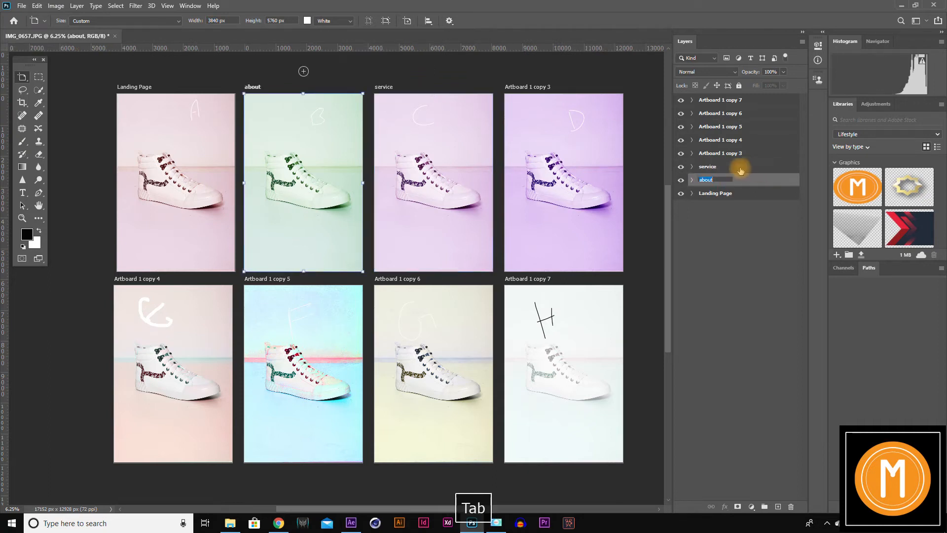
- Rename Artboard 1 copy 3 as "Servie2"
{"action": "double_click", "coordinate": [721, 153]}
{"action": "type", "text": "S"}
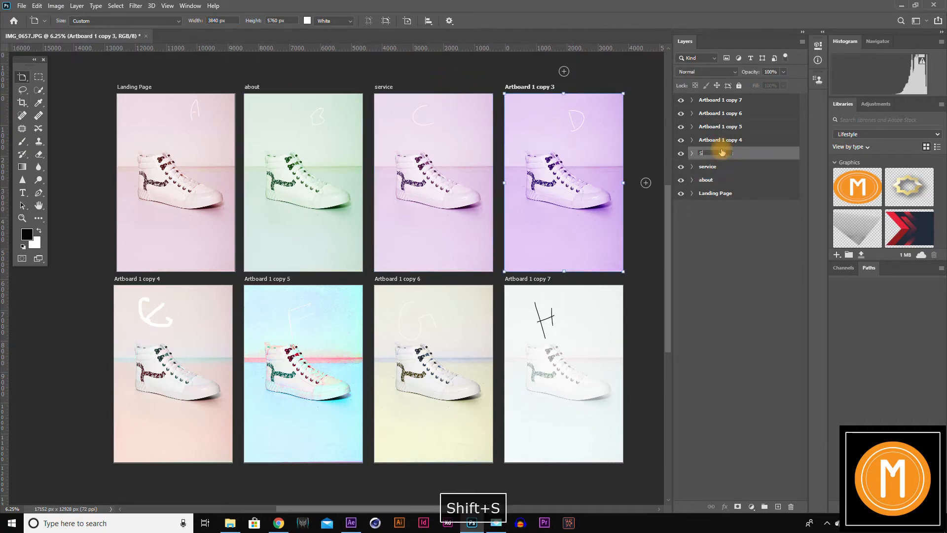
{"action": "type", "text": "ervice2"}
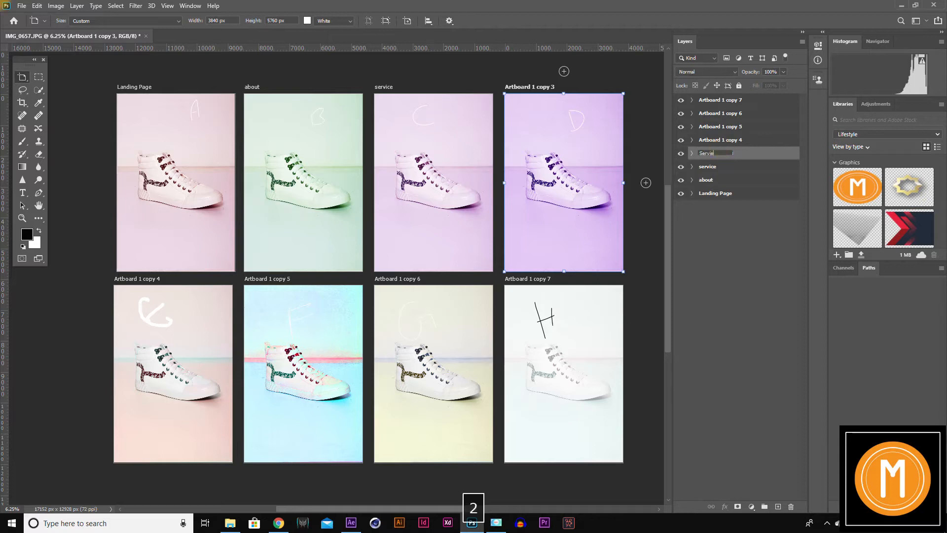
{"action": "left_click", "coordinate": [734, 179]}
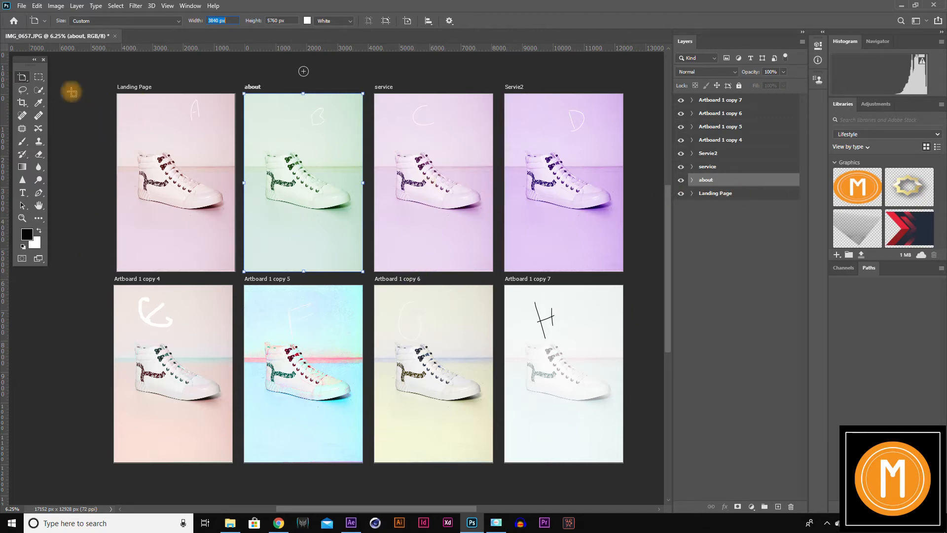
{"action": "left_click", "coordinate": [734, 194]}
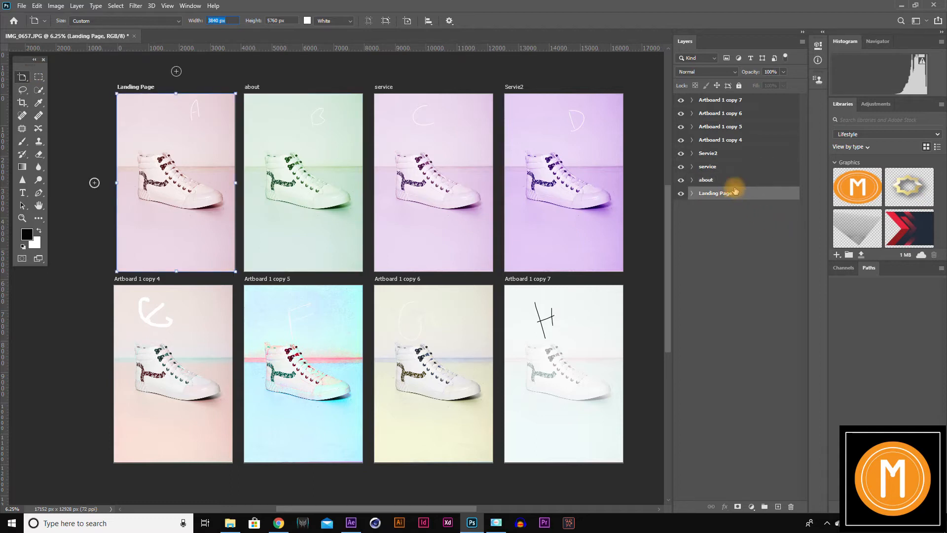
{"action": "left_click", "coordinate": [722, 101], "text": "shift"}
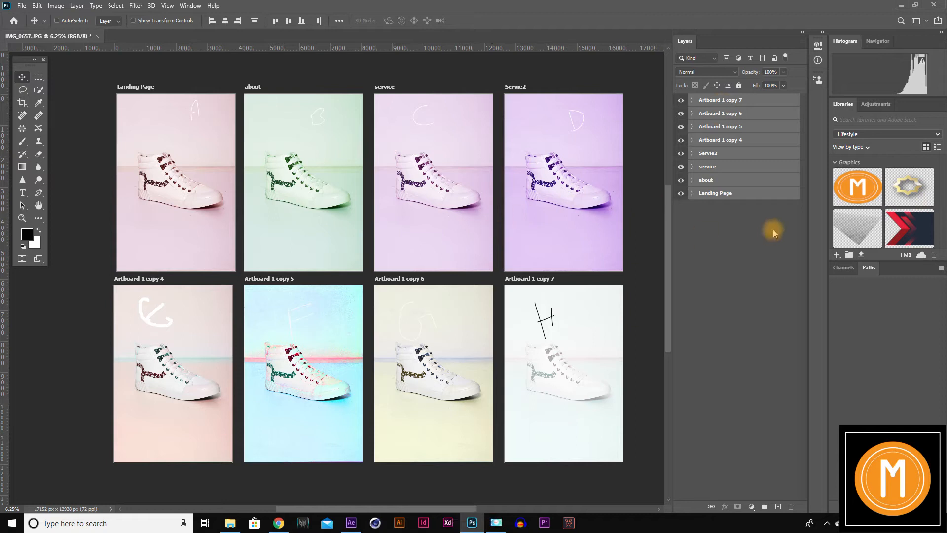
{"action": "left_click", "coordinate": [729, 194]}
{"action": "right_click", "coordinate": [732, 196]}
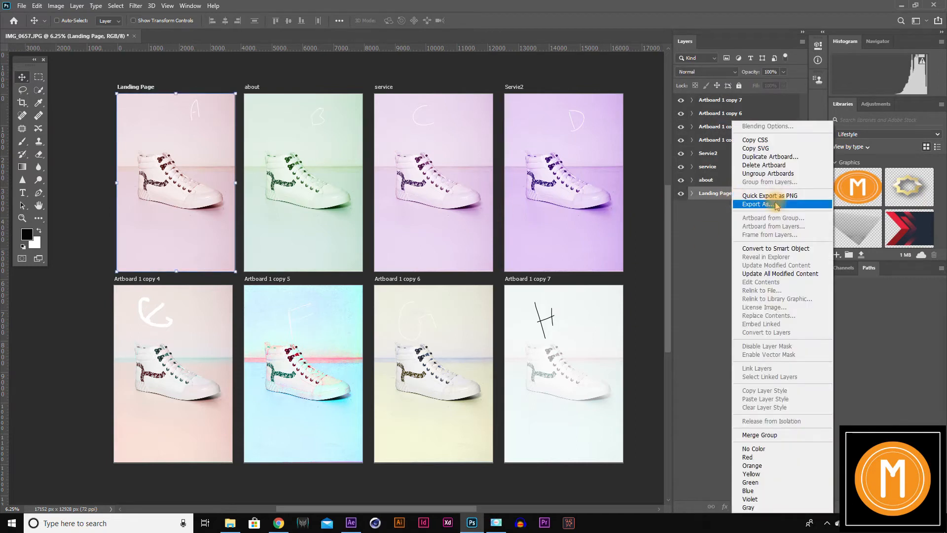
{"action": "left_click", "coordinate": [683, 224]}
{"action": "left_click", "coordinate": [733, 221]}
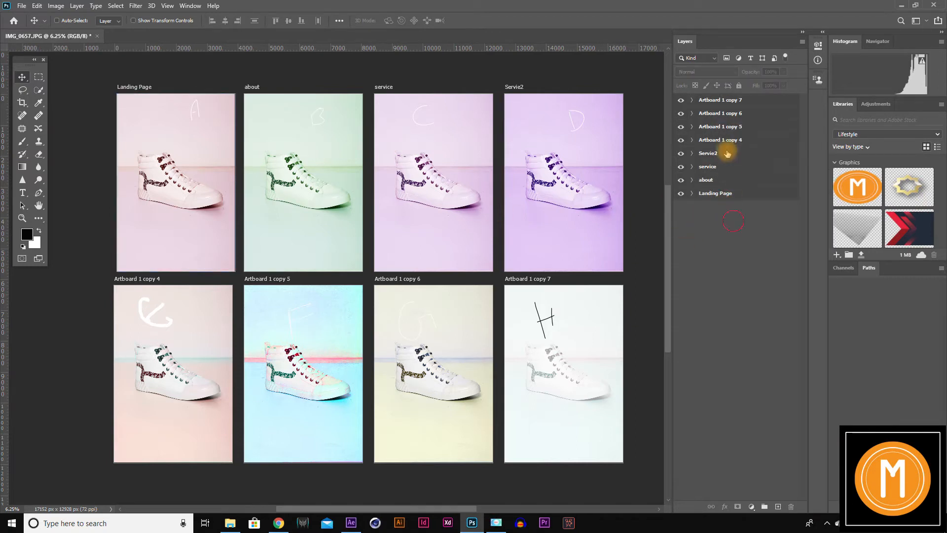
- Open Export As for all eight artboards together and set the file format of Artboard 1 copy 7 to JPG
{"action": "left_click", "coordinate": [719, 195]}
{"action": "left_click", "coordinate": [725, 101], "text": "shift"}
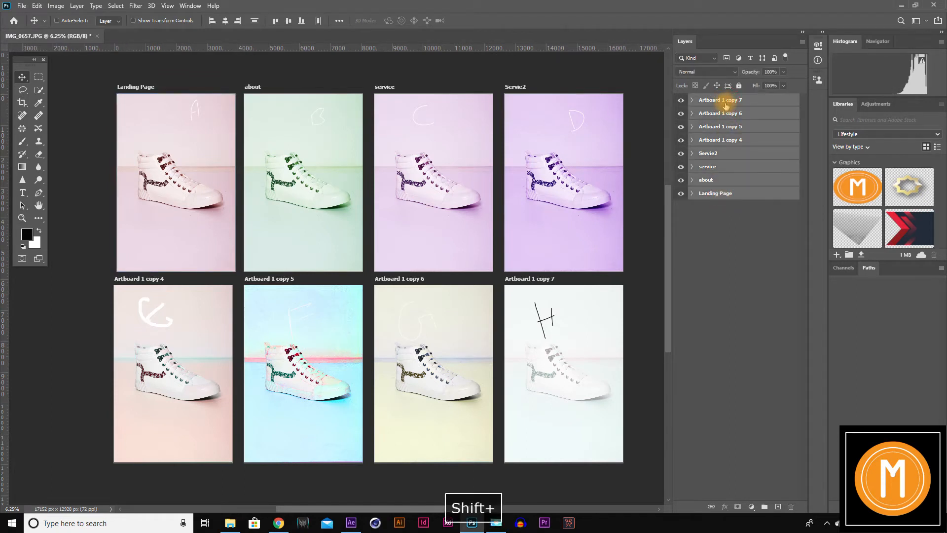
{"action": "right_click", "coordinate": [725, 101]}
{"action": "left_click", "coordinate": [761, 187]}
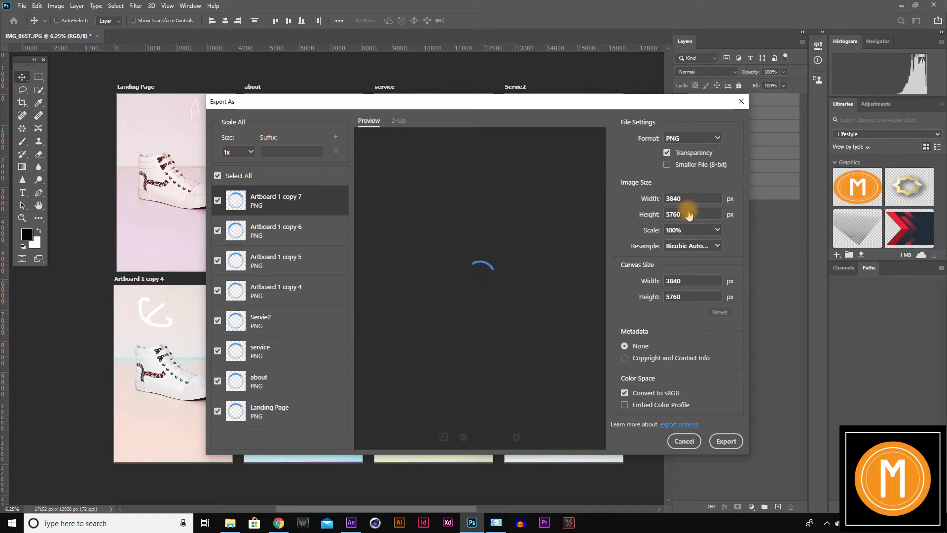
{"action": "left_click", "coordinate": [719, 138]}
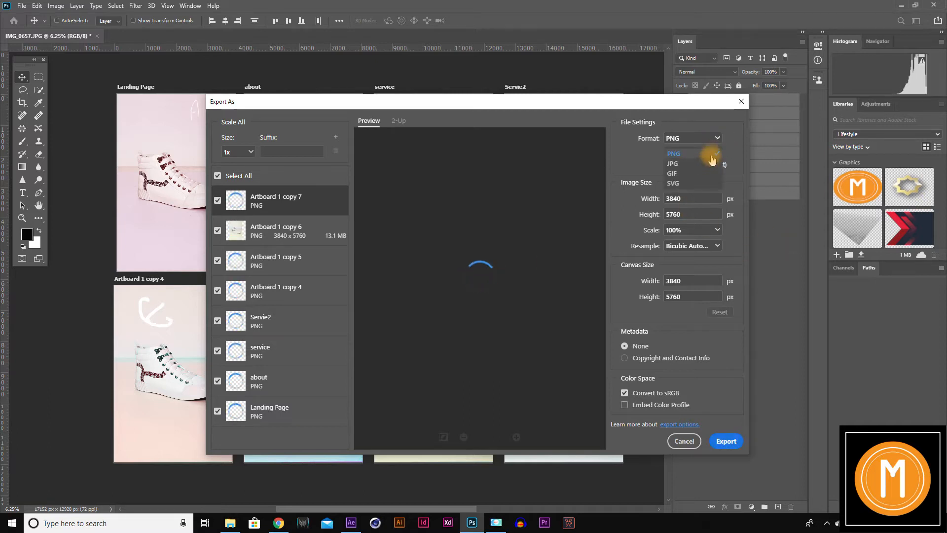
{"action": "left_click", "coordinate": [673, 169]}
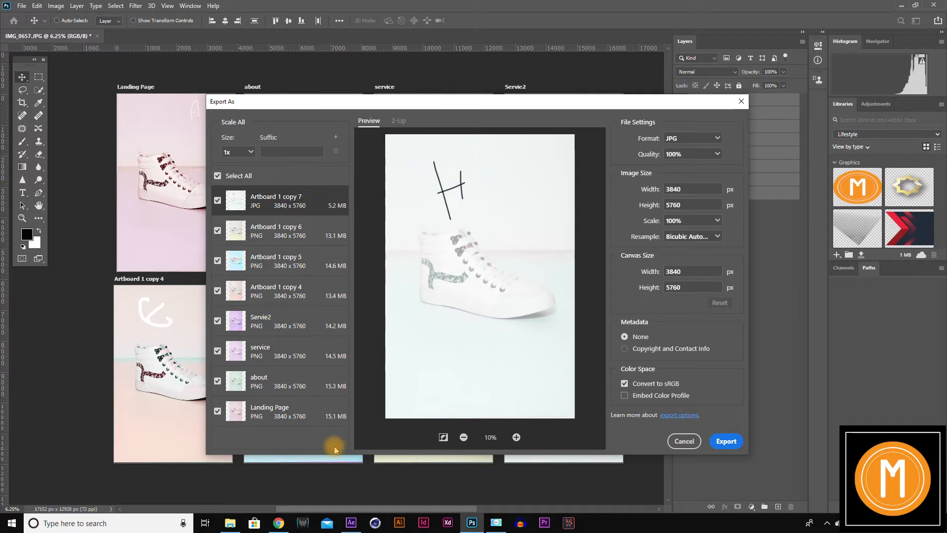
- Select all eight artboards in the export list and set their shared file format to JPG
{"action": "left_click", "coordinate": [307, 419], "text": "shift"}
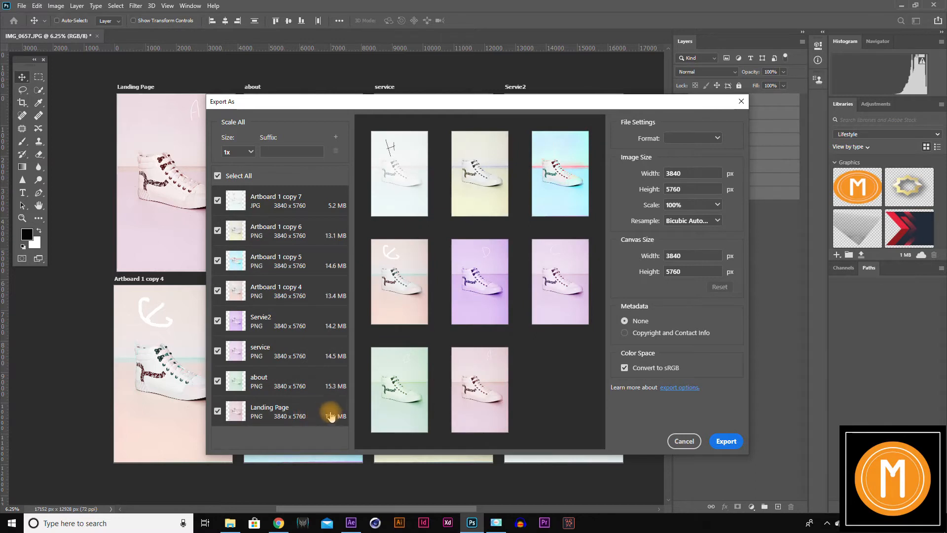
{"action": "left_click", "coordinate": [288, 217]}
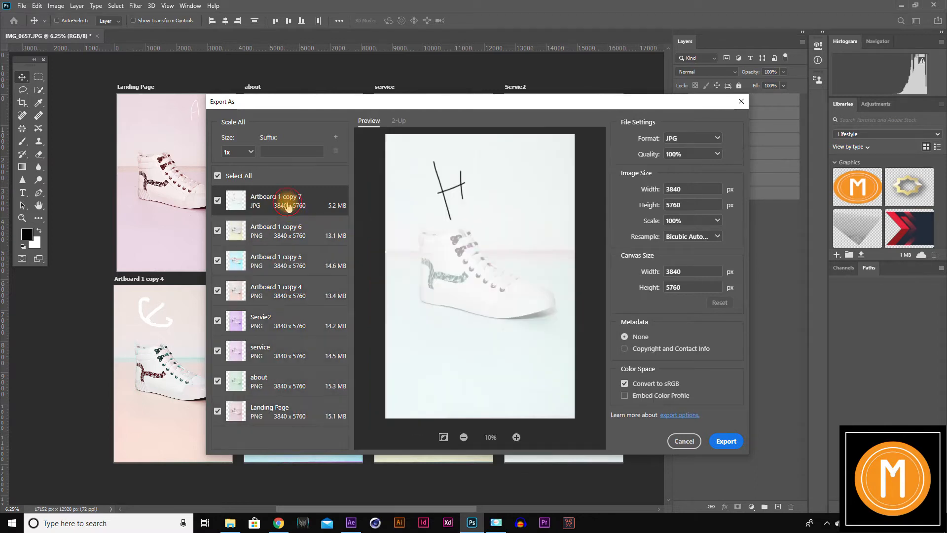
{"action": "left_click", "coordinate": [307, 418], "text": "shift"}
{"action": "left_click", "coordinate": [310, 202]}
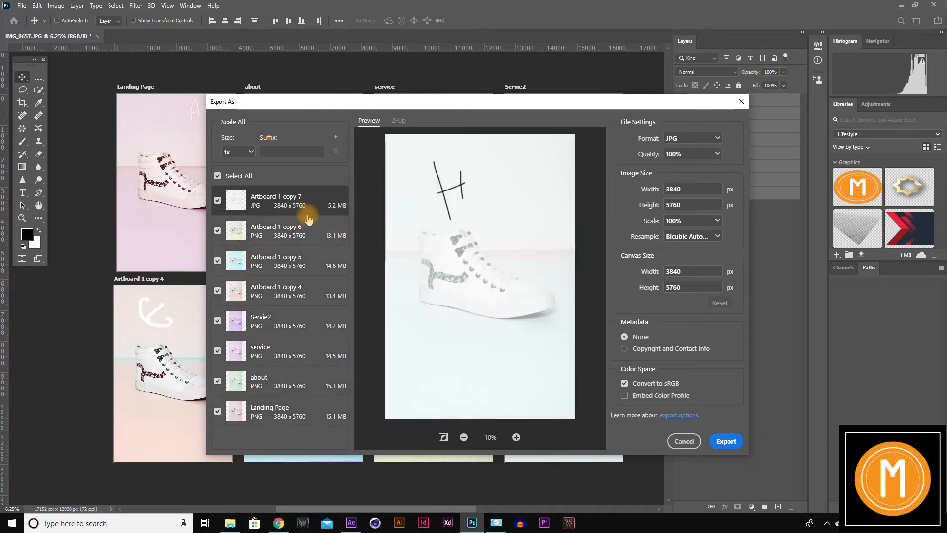
{"action": "left_click", "coordinate": [303, 418], "text": "shift"}
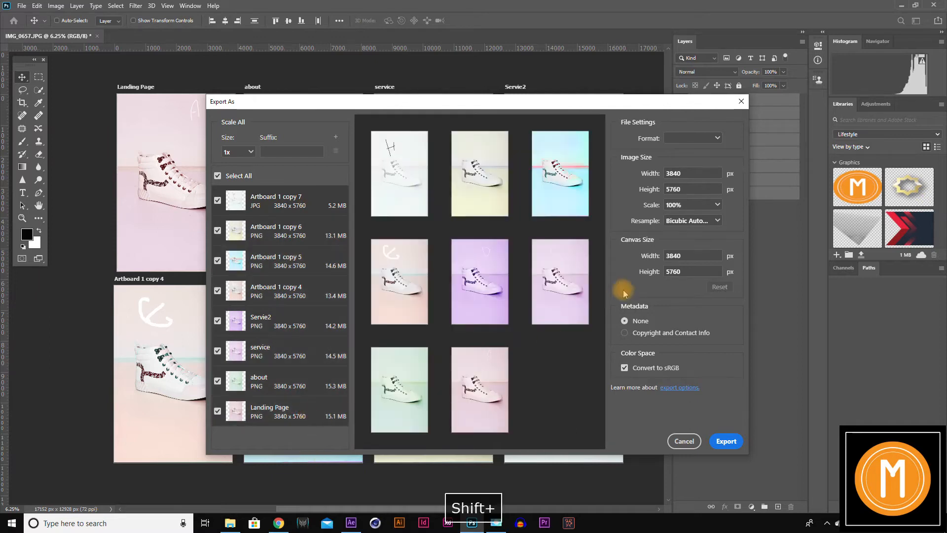
{"action": "double_click", "coordinate": [701, 255]}
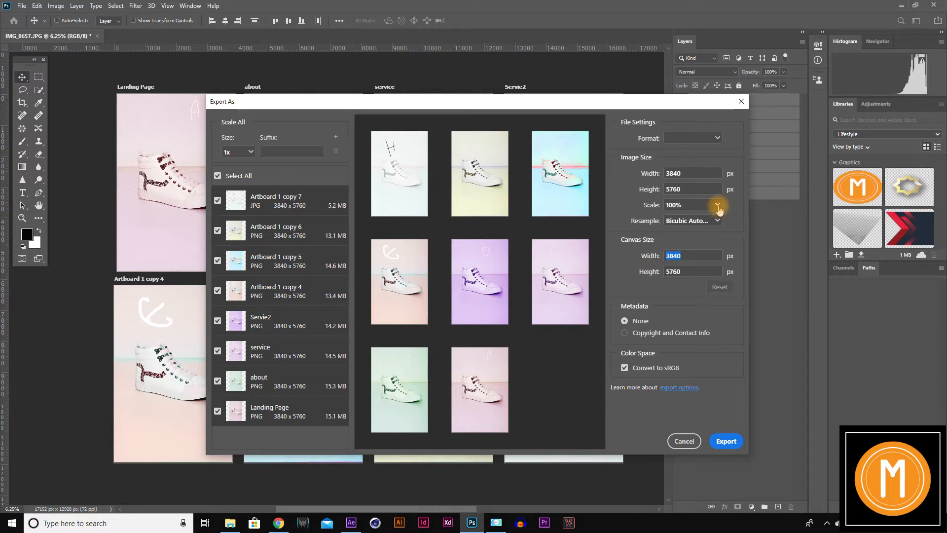
{"action": "left_click", "coordinate": [715, 138]}
{"action": "left_click", "coordinate": [702, 167]}
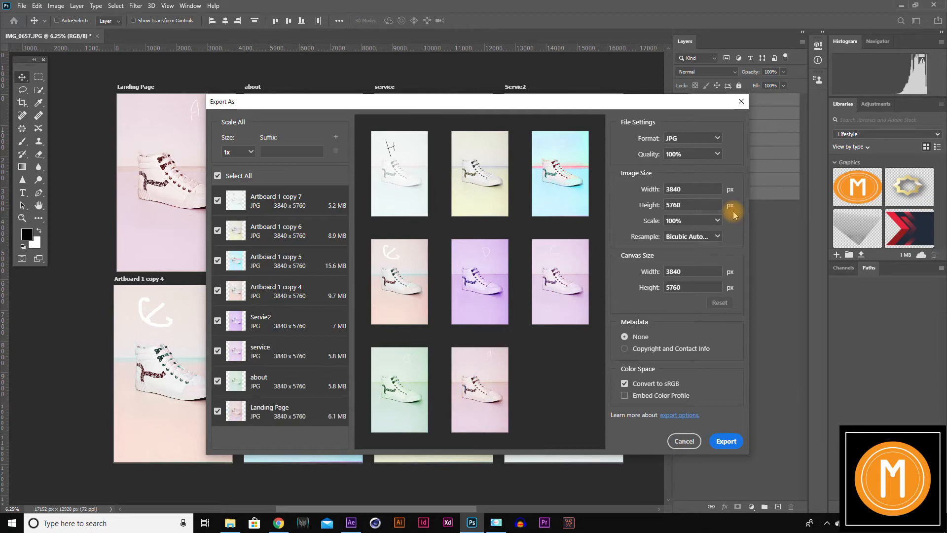
- Try a canvas width of 2000 px on all eight artboards and undo it
{"action": "double_click", "coordinate": [695, 272]}
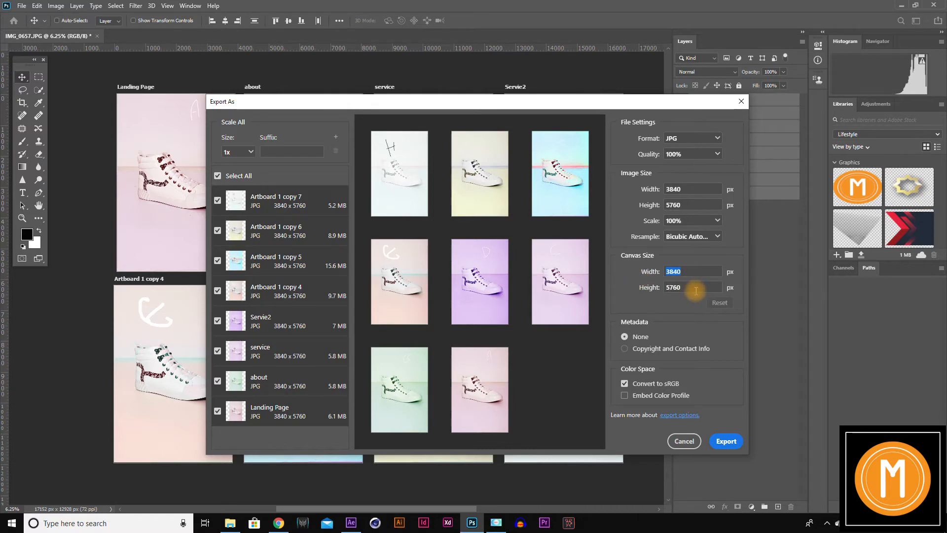
{"action": "type", "text": "200"}
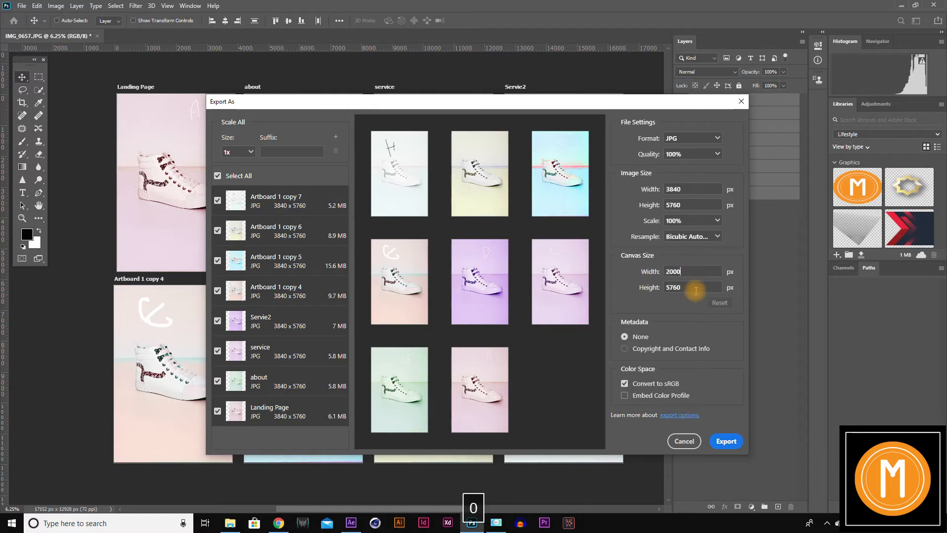
{"action": "type", "text": "0"}
{"action": "key", "text": "Tab"}
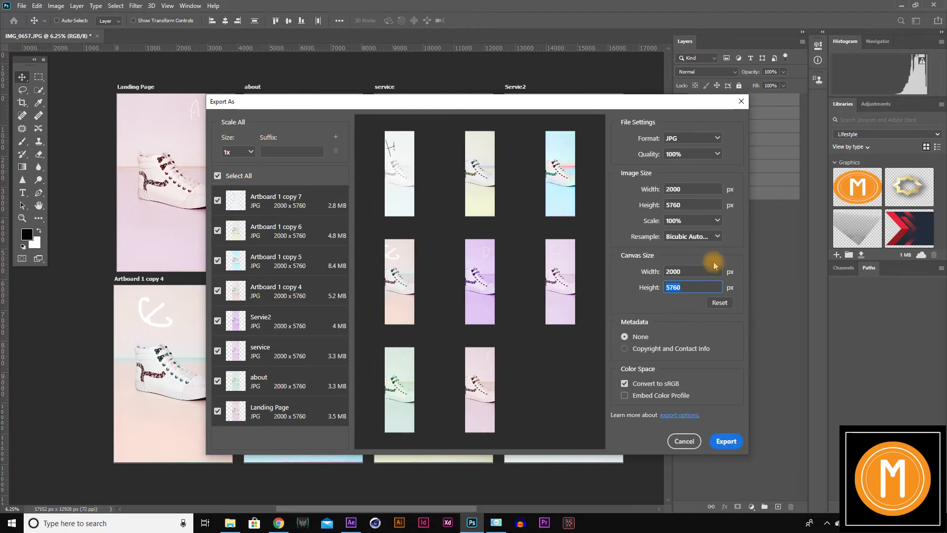
{"action": "key", "text": "ctrl+z"}
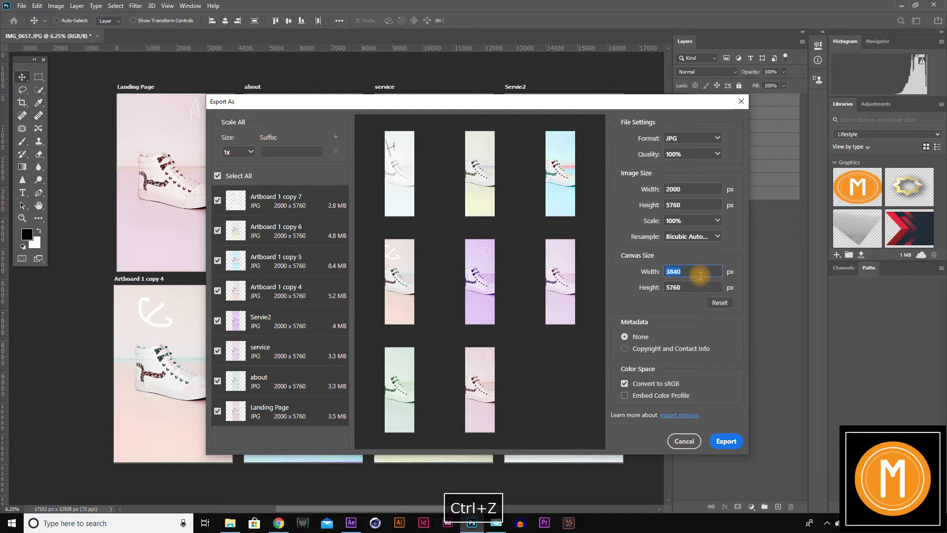
{"action": "left_click", "coordinate": [690, 321]}
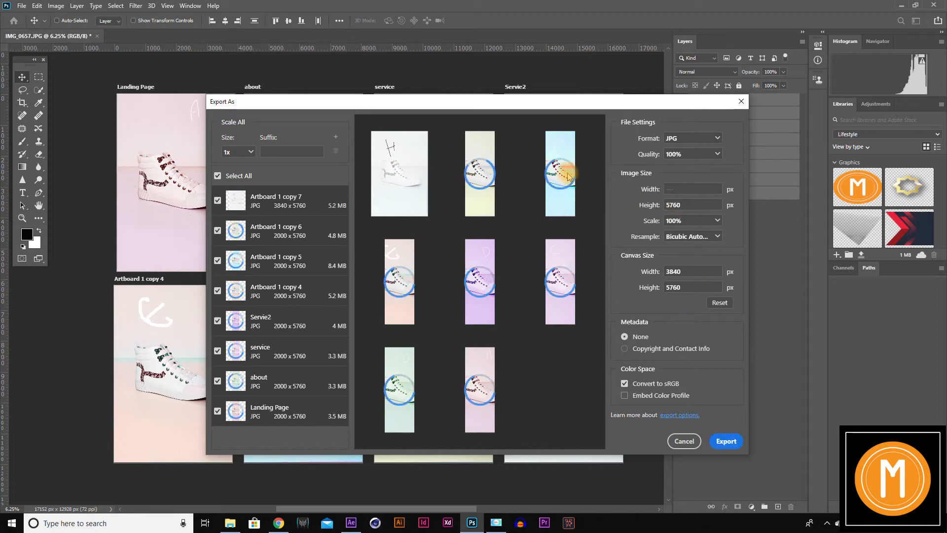
- Try a canvas height of 3000 px on all eight artboards and undo it
{"action": "left_click", "coordinate": [685, 287]}
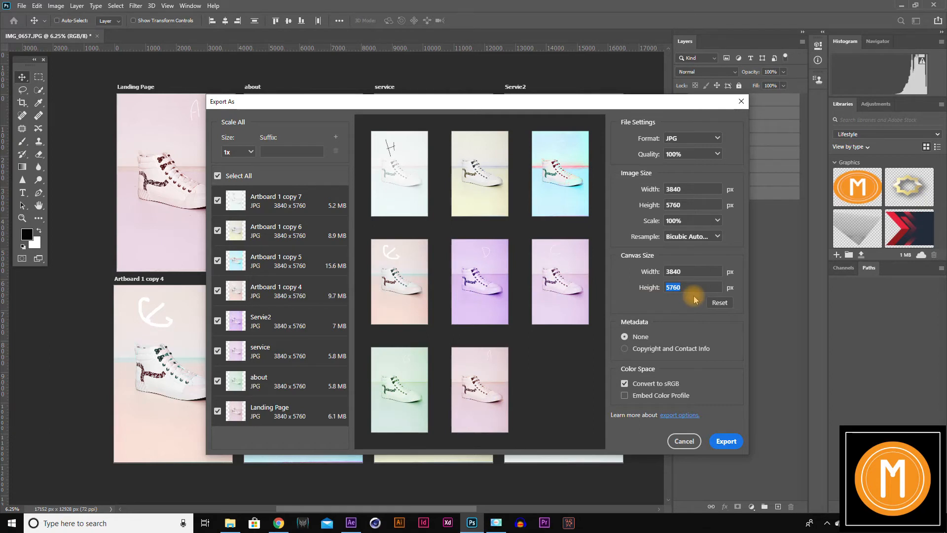
{"action": "type", "text": "3000"}
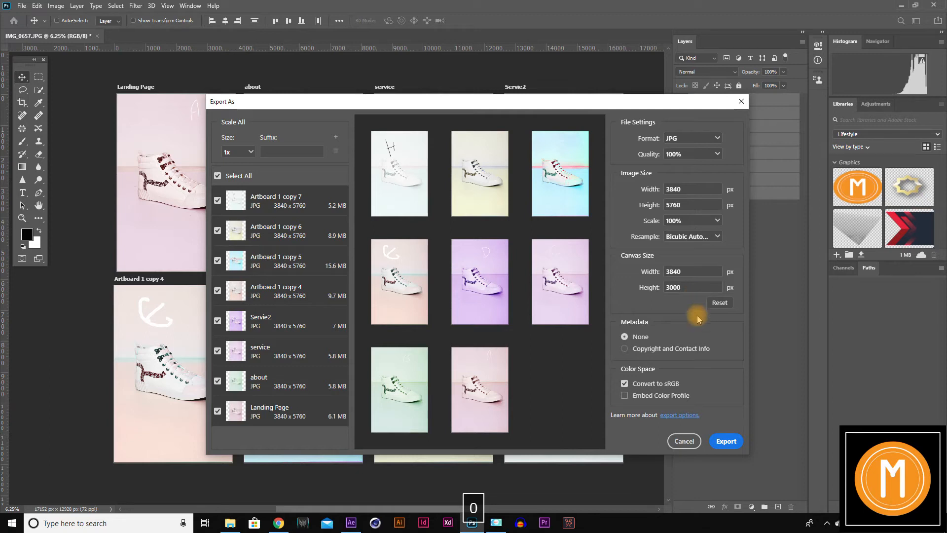
{"action": "left_click", "coordinate": [696, 319]}
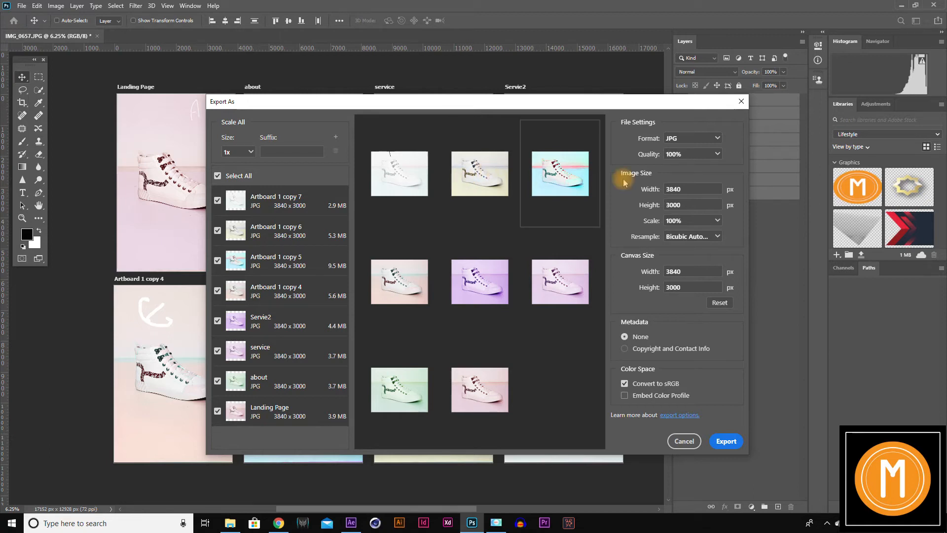
{"action": "double_click", "coordinate": [691, 188]}
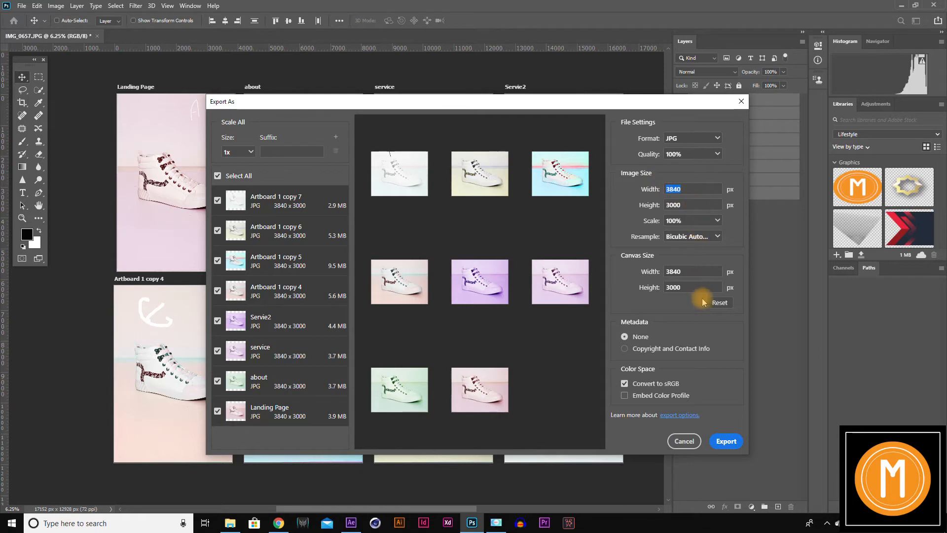
{"action": "left_click", "coordinate": [716, 351]}
{"action": "key", "text": "ctrl+z"}
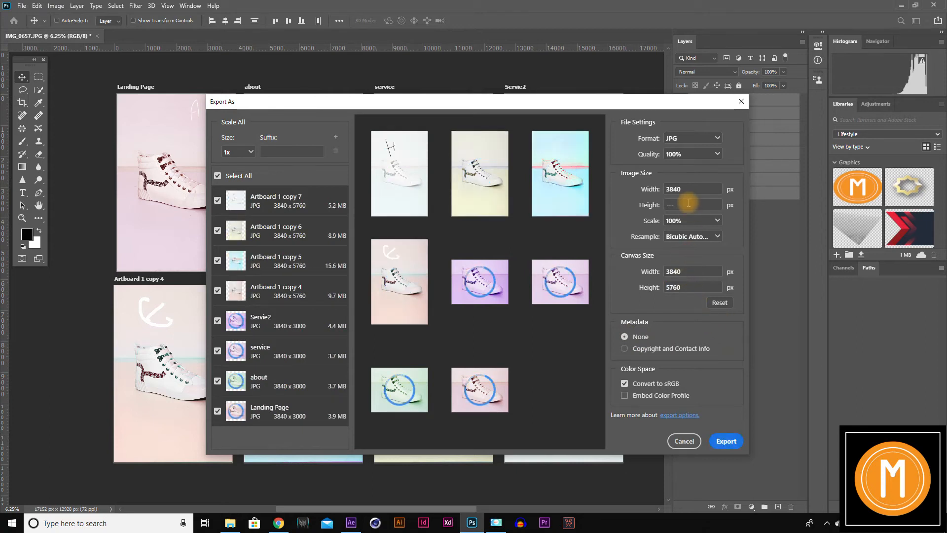
- Set the image height of all eight artboards to 4000 px
{"action": "left_click_drag", "start_coordinate": [705, 206], "coordinate": [652, 204]}
{"action": "type", "text": "4"}
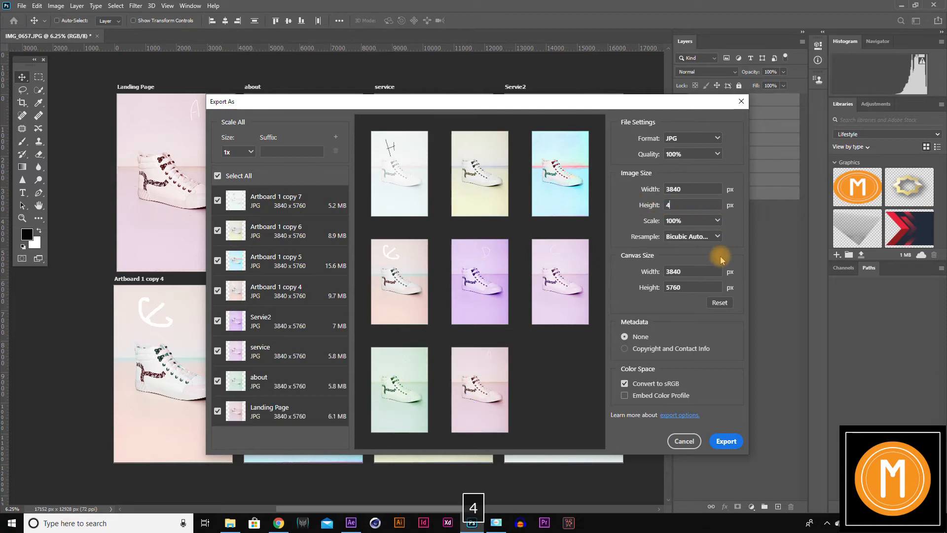
{"action": "type", "text": "000"}
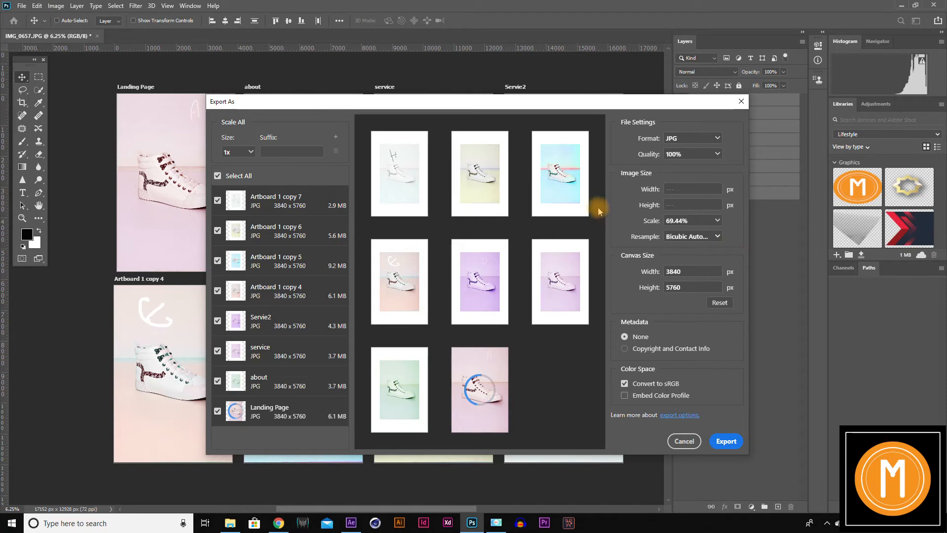
{"action": "left_click", "coordinate": [560, 176]}
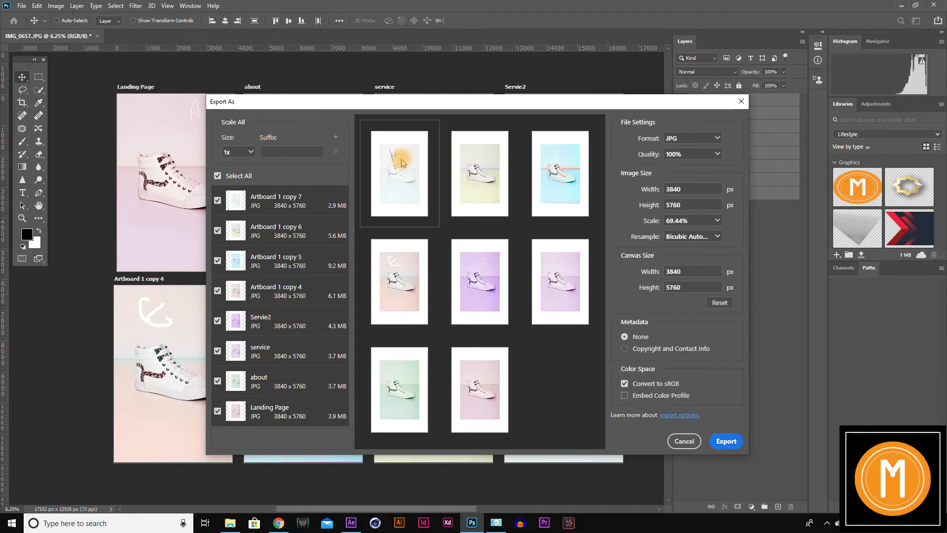
{"action": "left_click", "coordinate": [539, 311]}
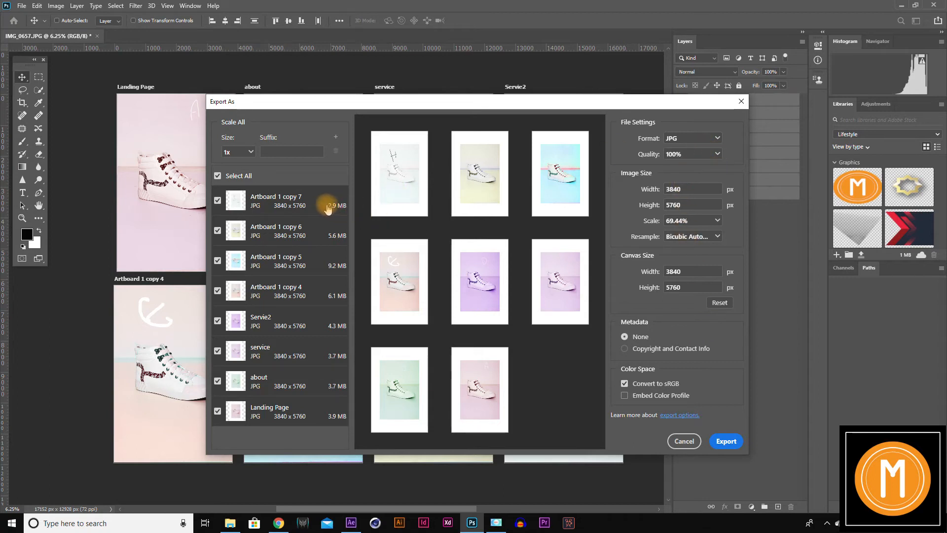
- Lower the JPG quality of Artboard 1 copy 5 to 31%, and raise it again to 80%
{"action": "left_click", "coordinate": [321, 262]}
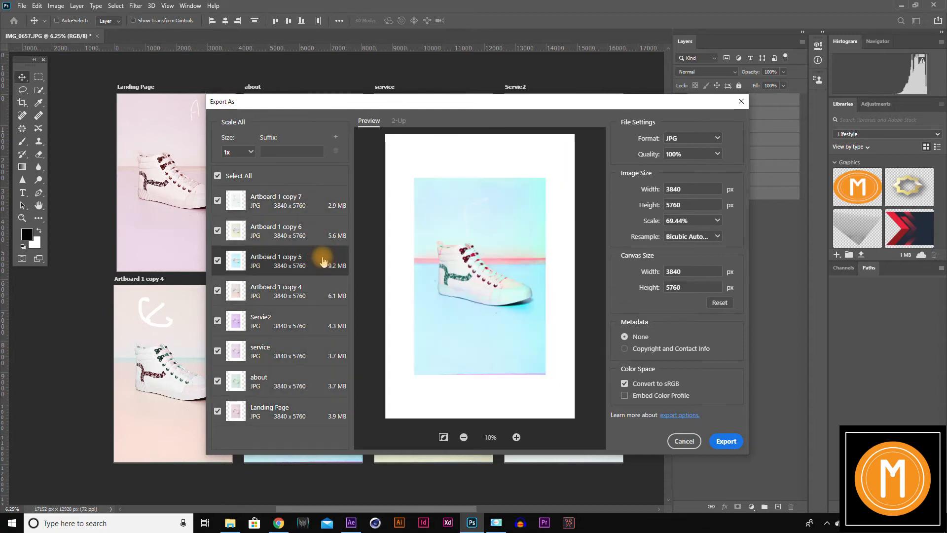
{"action": "left_click", "coordinate": [717, 155]}
{"action": "left_click", "coordinate": [679, 173]}
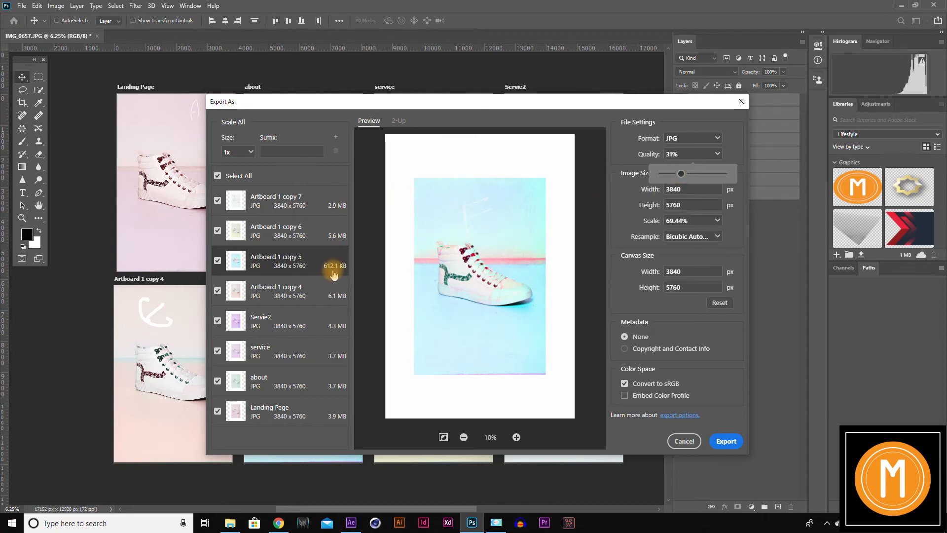
{"action": "left_click_drag", "start_coordinate": [682, 173], "coordinate": [711, 173]}
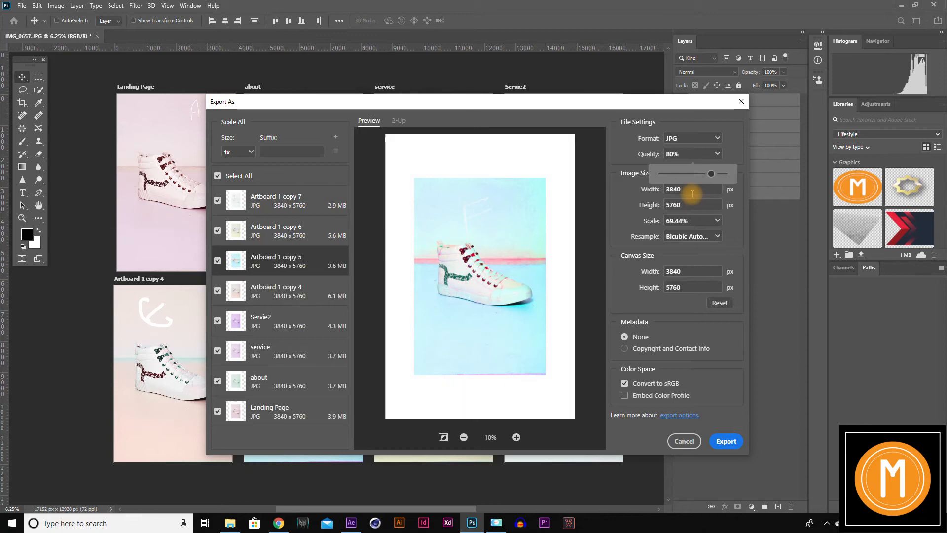
{"action": "left_click", "coordinate": [730, 148]}
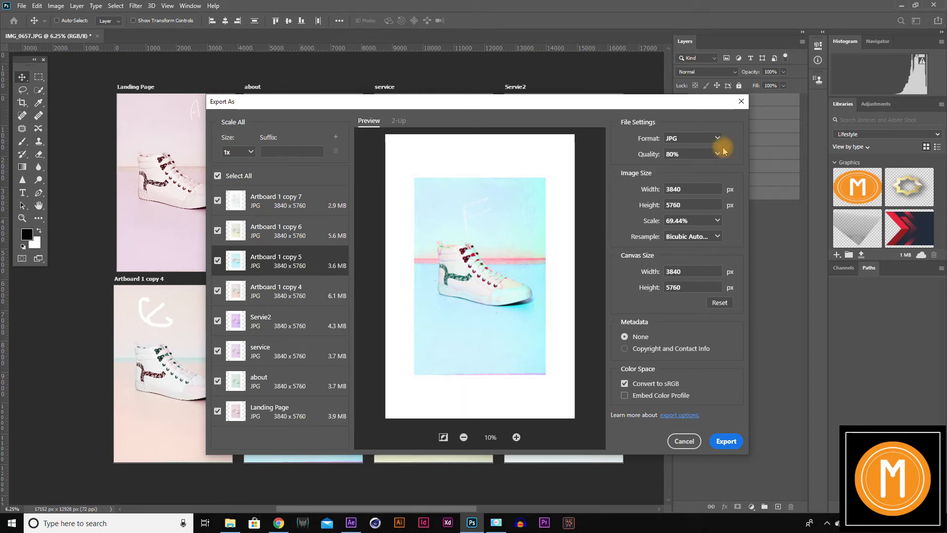
- Set the JPG quality of Artboard 1 copy 4 to 44% and turn off its conversion to sRGB
{"action": "left_click", "coordinate": [319, 293]}
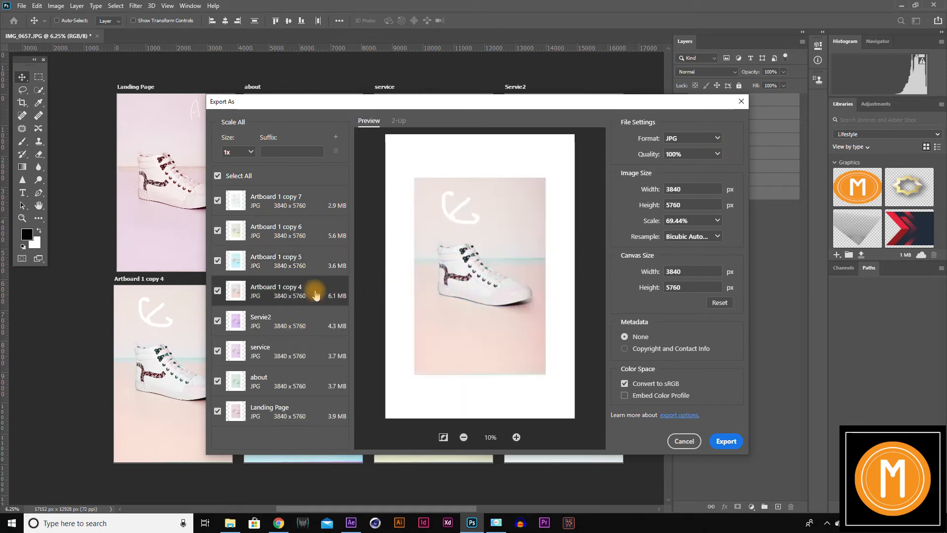
{"action": "left_click", "coordinate": [720, 153]}
{"action": "left_click_drag", "start_coordinate": [726, 173], "coordinate": [689, 174]}
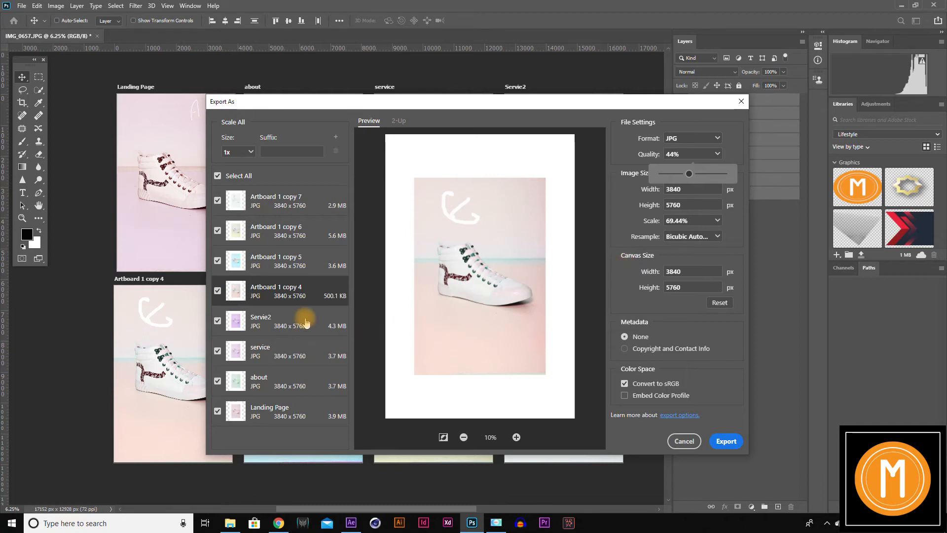
{"action": "left_click", "coordinate": [680, 384]}
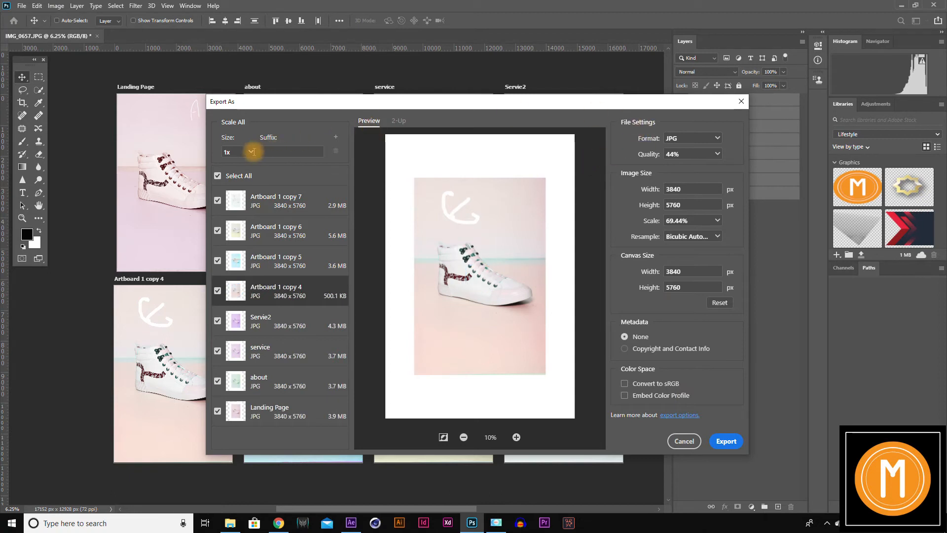
- Check the available Scale All sizes without changing them, and reset the canvas size of Artboard 1 copy 4
{"action": "left_click", "coordinate": [271, 151]}
{"action": "left_click", "coordinate": [251, 152]}
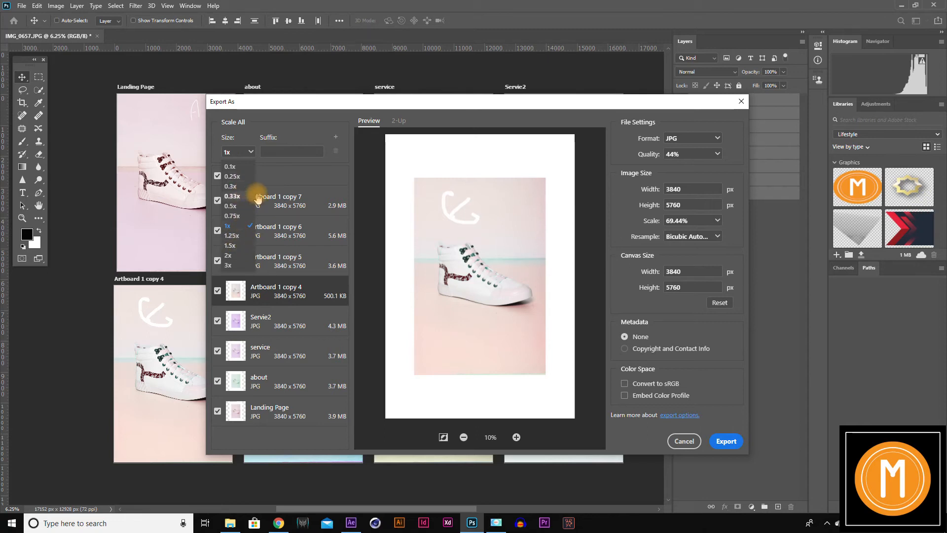
{"action": "left_click", "coordinate": [305, 125]}
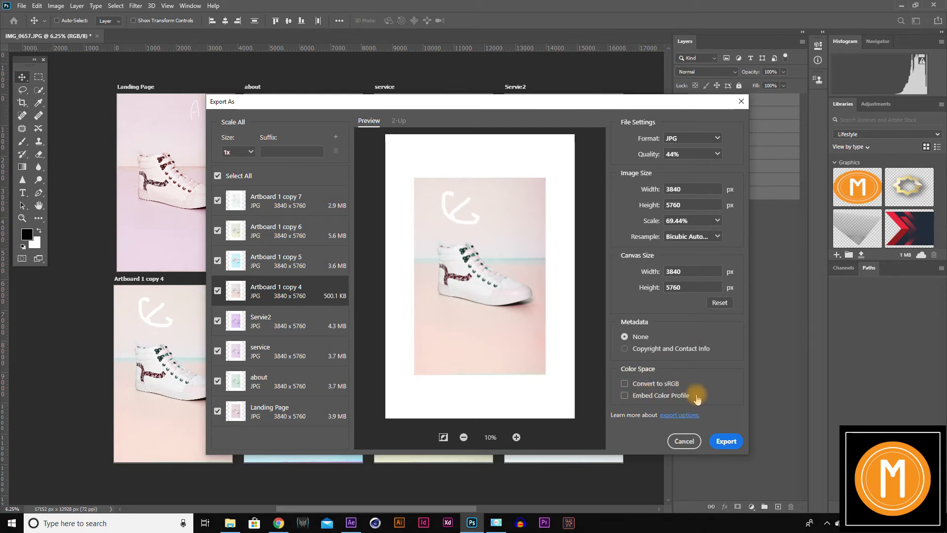
{"action": "left_click", "coordinate": [721, 304]}
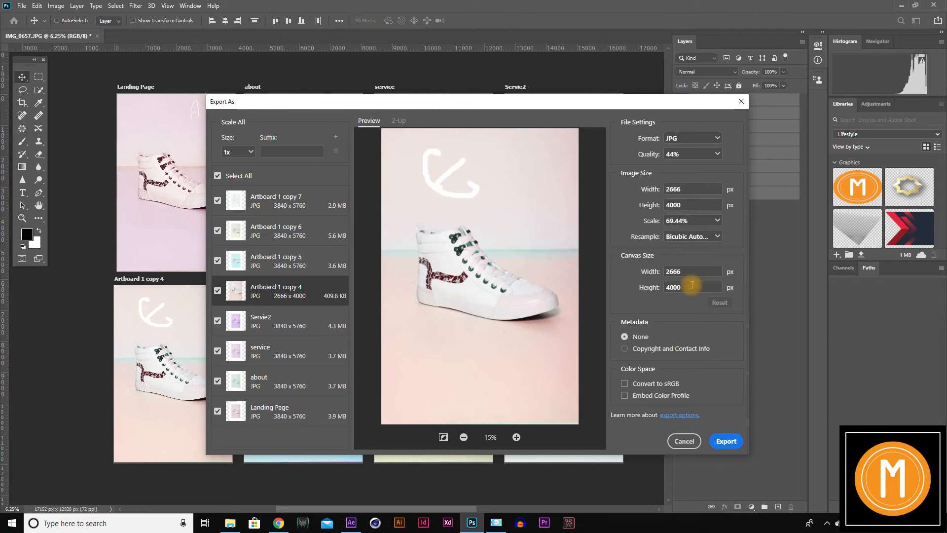
- Reset the canvas size of all eight artboards together and set their JPG quality to 25%
{"action": "left_click", "coordinate": [294, 199]}
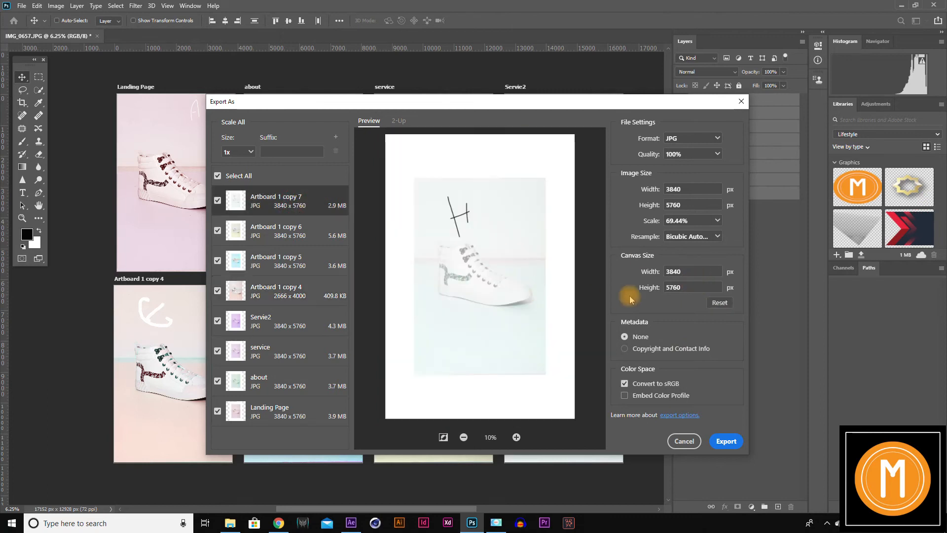
{"action": "left_click", "coordinate": [314, 418], "text": "shift"}
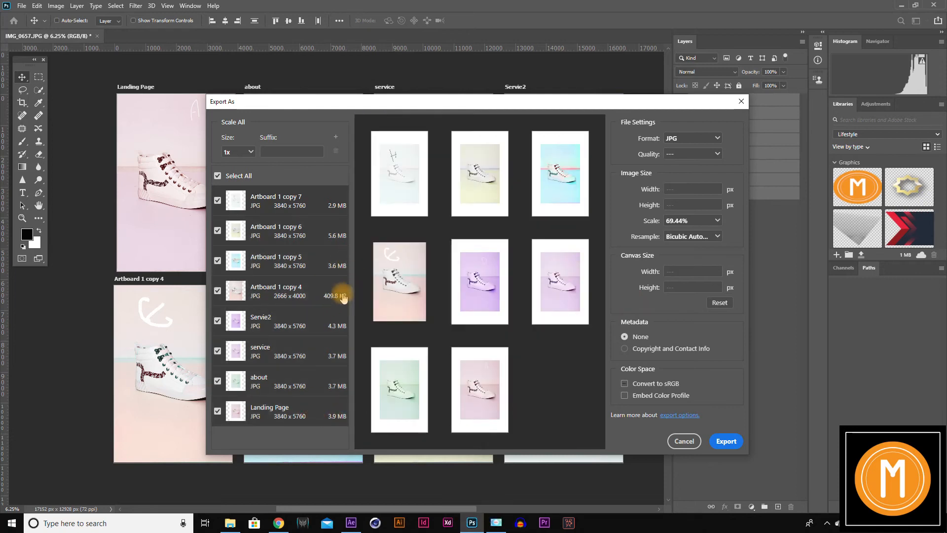
{"action": "left_click", "coordinate": [719, 303]}
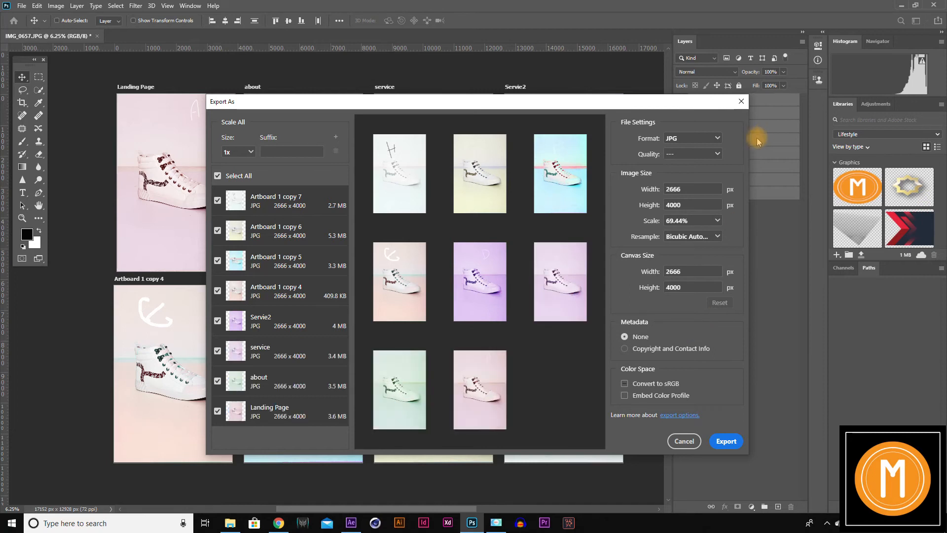
{"action": "left_click", "coordinate": [717, 153]}
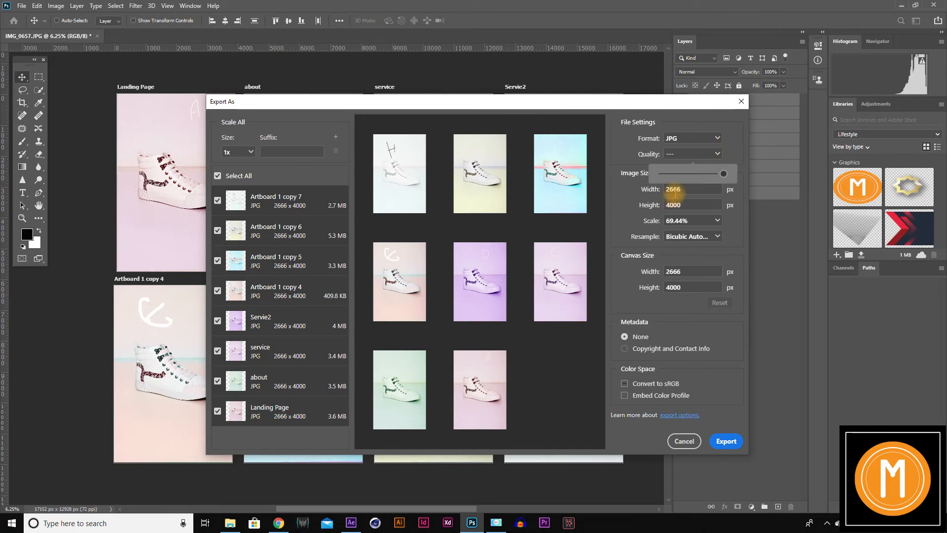
{"action": "left_click", "coordinate": [679, 172]}
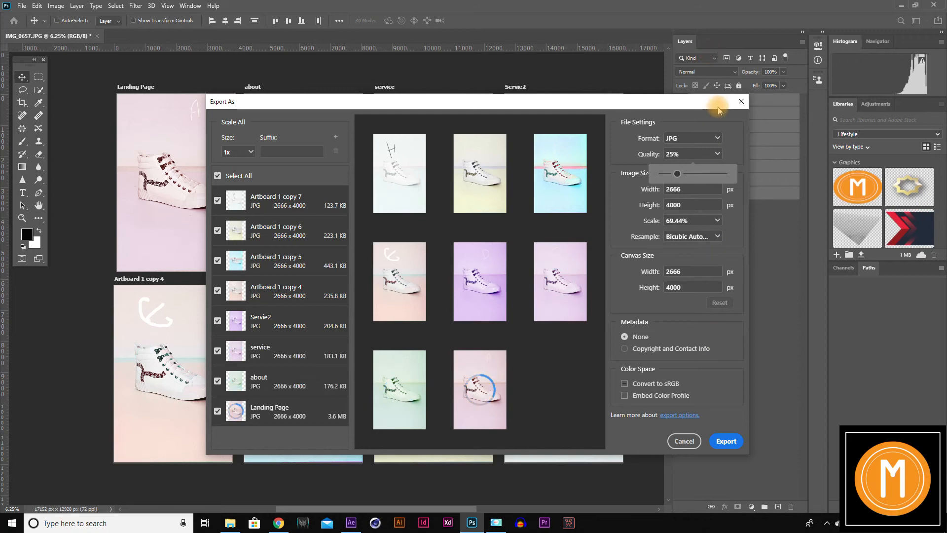
- Check the available file formats, keep JPG, and start exporting all eight artboards with the Desktop as destination
{"action": "left_click", "coordinate": [711, 138]}
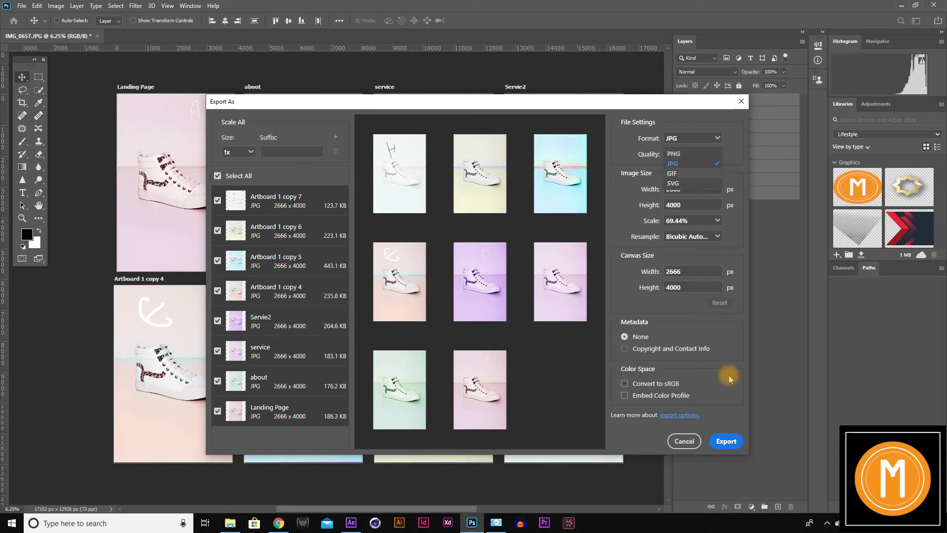
{"action": "left_click", "coordinate": [725, 443]}
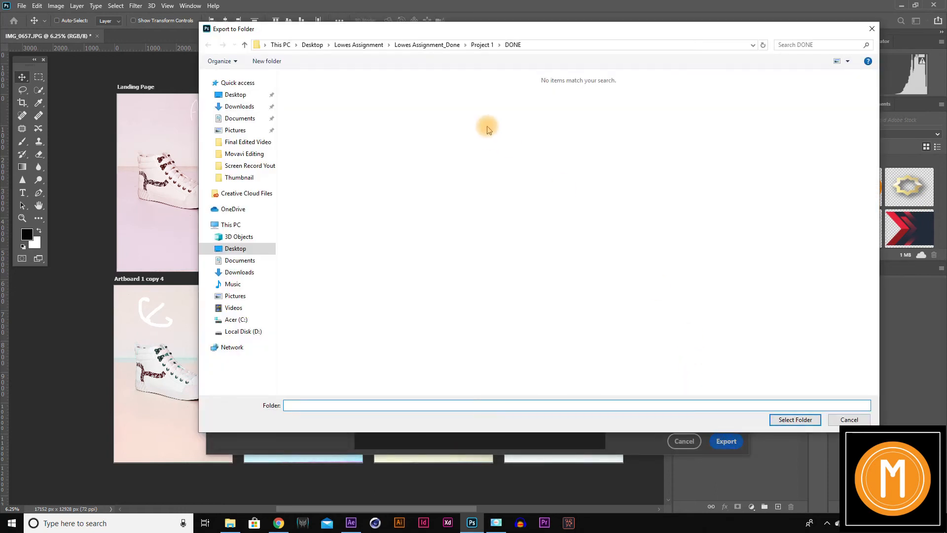
{"action": "left_click", "coordinate": [232, 95]}
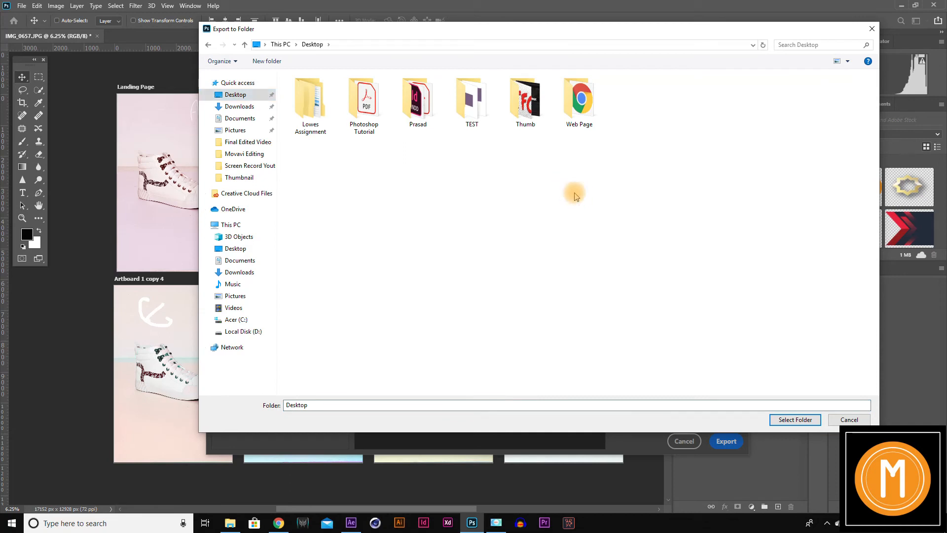
{"action": "key", "text": "ctrl+shift+n"}
{"action": "type", "text": "TEST"}
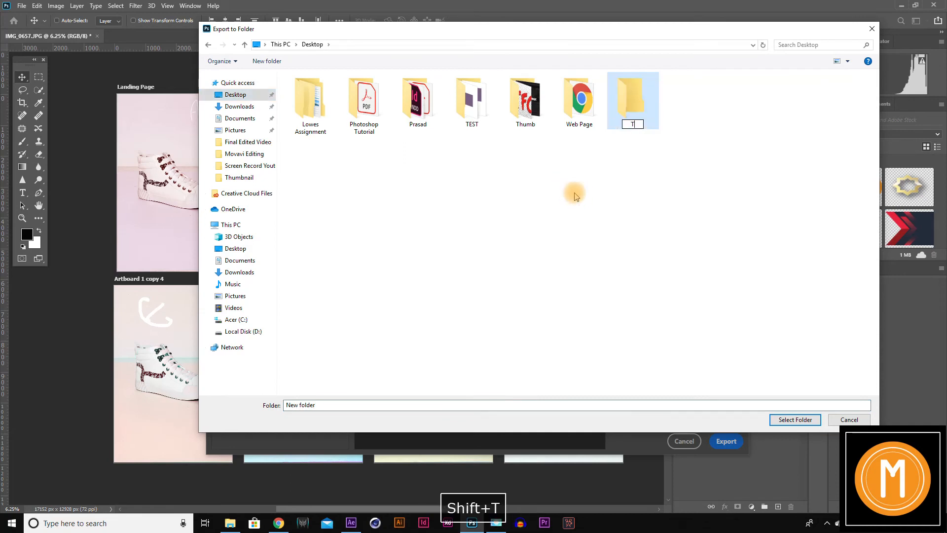
{"action": "key", "text": "Return"}
{"action": "key", "text": "Return"}
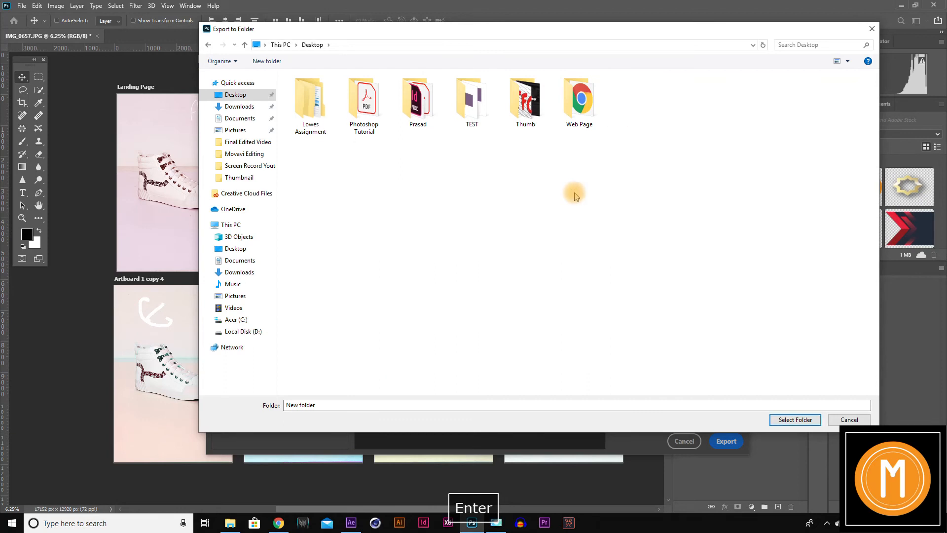
- Create a folder named Artboard on the Desktop and export all the artboards into it
{"action": "key", "text": "ctrl+shift+n"}
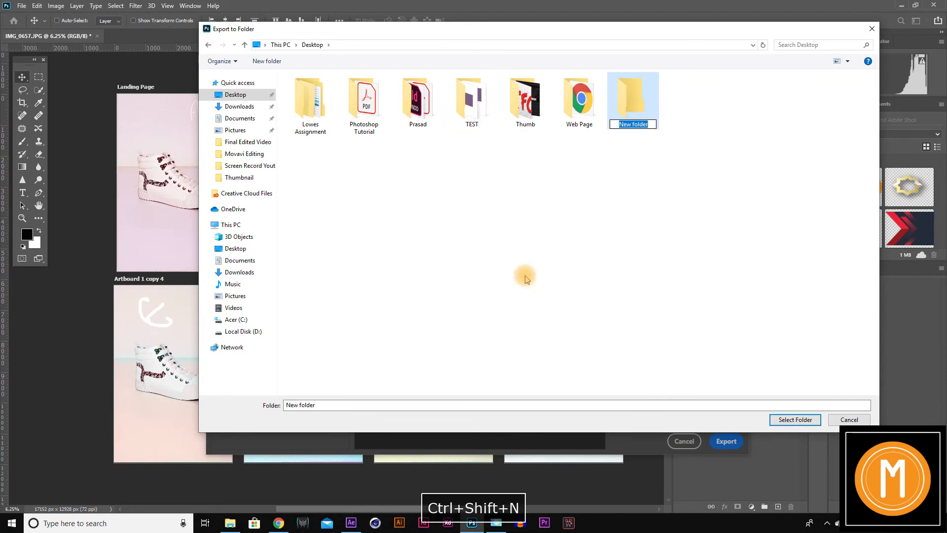
{"action": "type", "text": "Ar"}
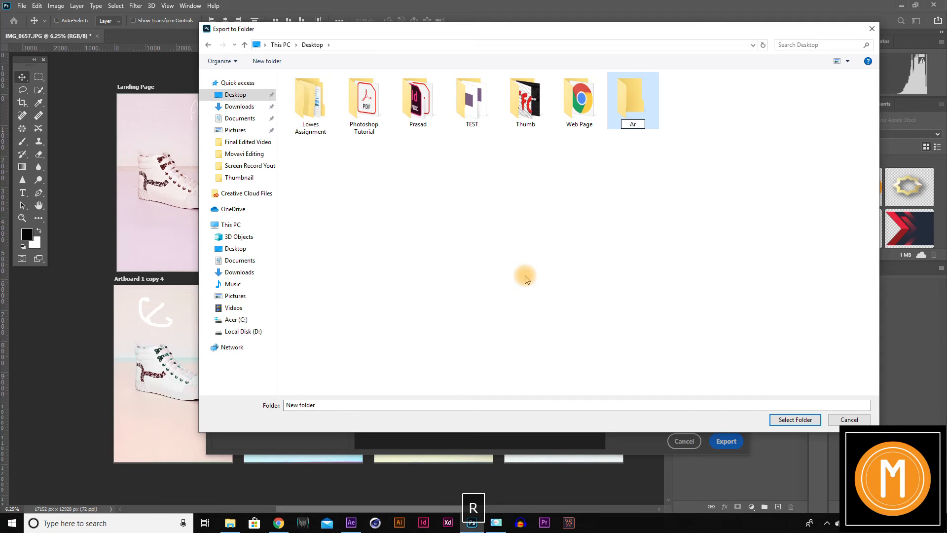
{"action": "type", "text": "tboard"}
{"action": "key", "text": "Return"}
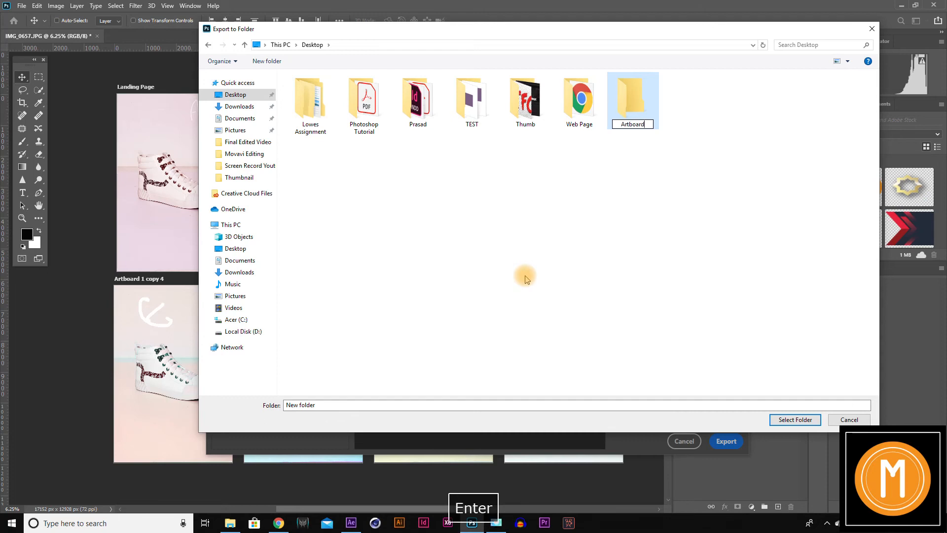
{"action": "key", "text": "Return"}
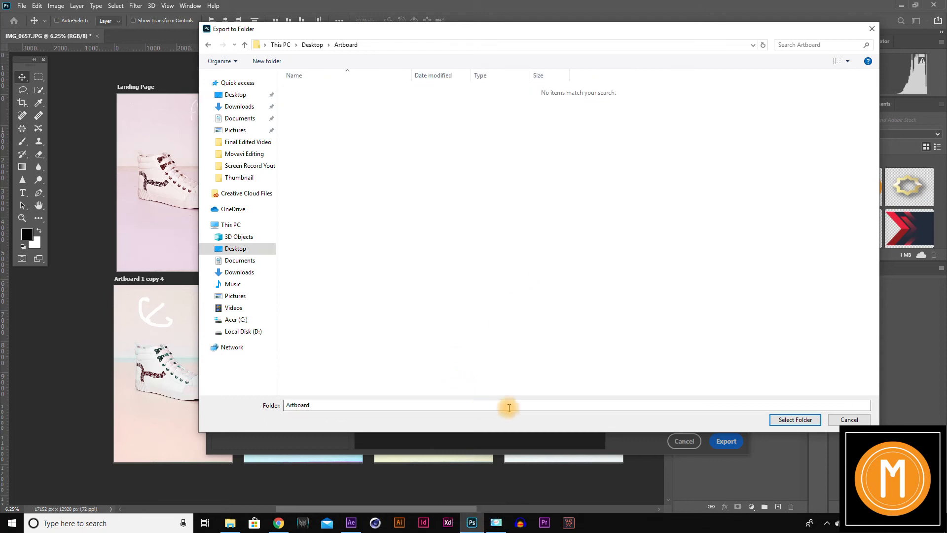
{"action": "left_click", "coordinate": [777, 419]}
{"action": "left_click", "coordinate": [728, 442]}
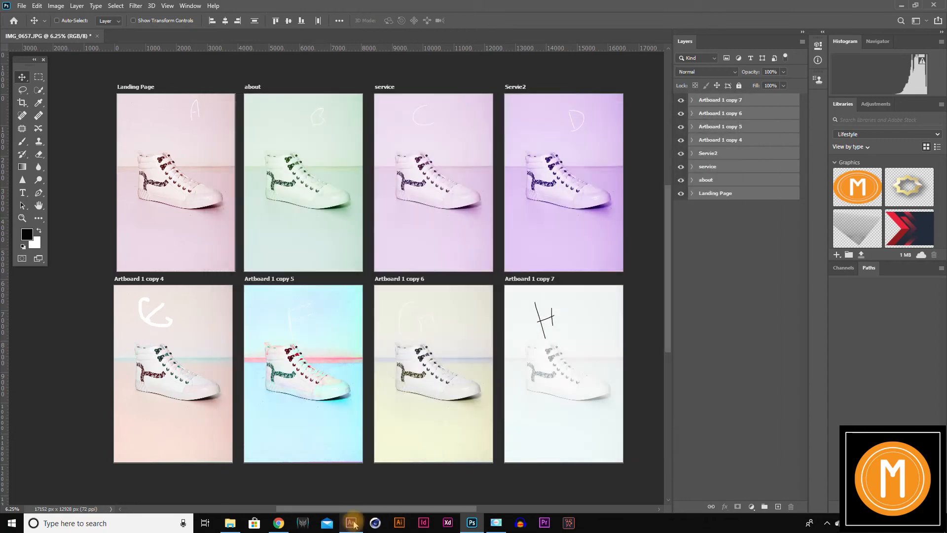
- Switch to the desktop and open the exported Artboard folder in a maximized File Explorer window
{"action": "left_click", "coordinate": [234, 524]}
{"action": "left_click", "coordinate": [235, 523]}
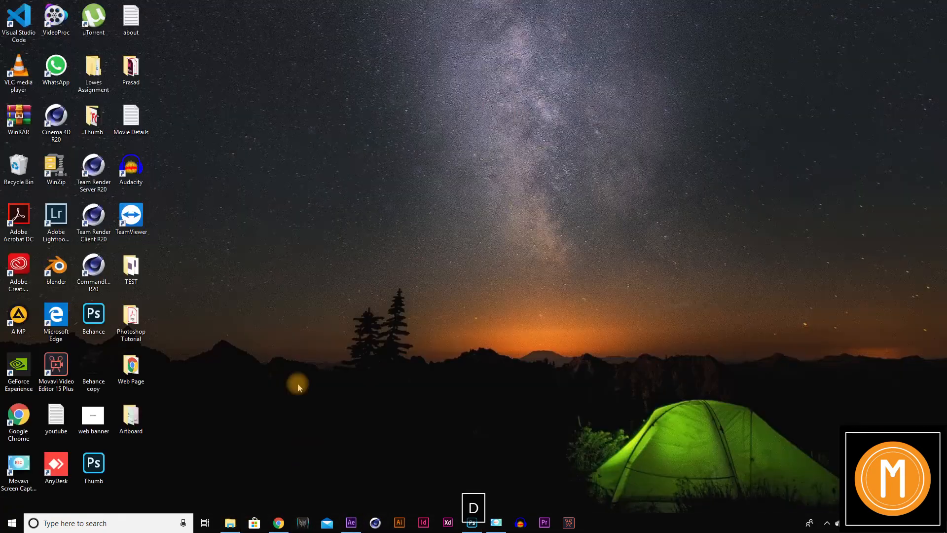
{"action": "left_click", "coordinate": [131, 416]}
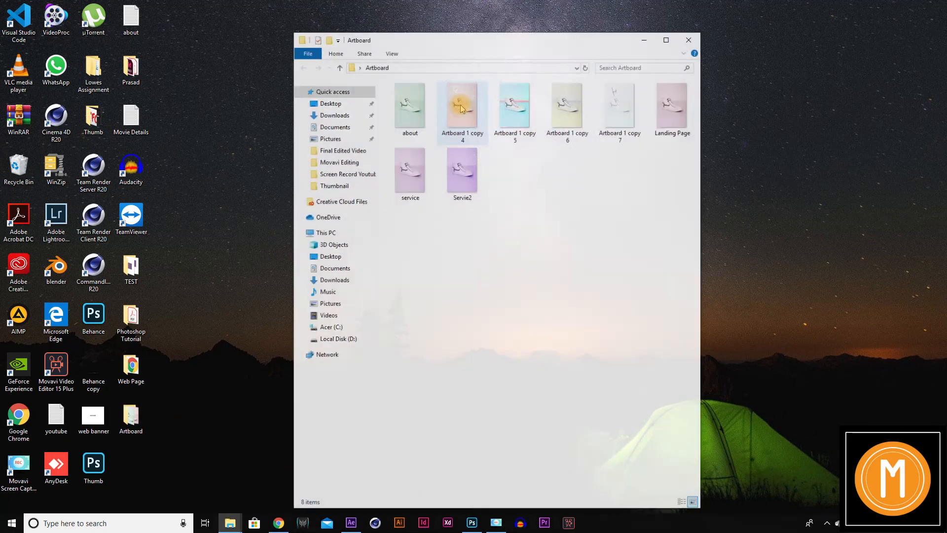
{"action": "left_click", "coordinate": [671, 37]}
{"action": "right_click", "coordinate": [379, 212]}
{"action": "left_click", "coordinate": [510, 212]}
- Check the file size of each exported JPG in the Artboard folder, from about through Servie2
{"action": "left_click", "coordinate": [122, 62]}
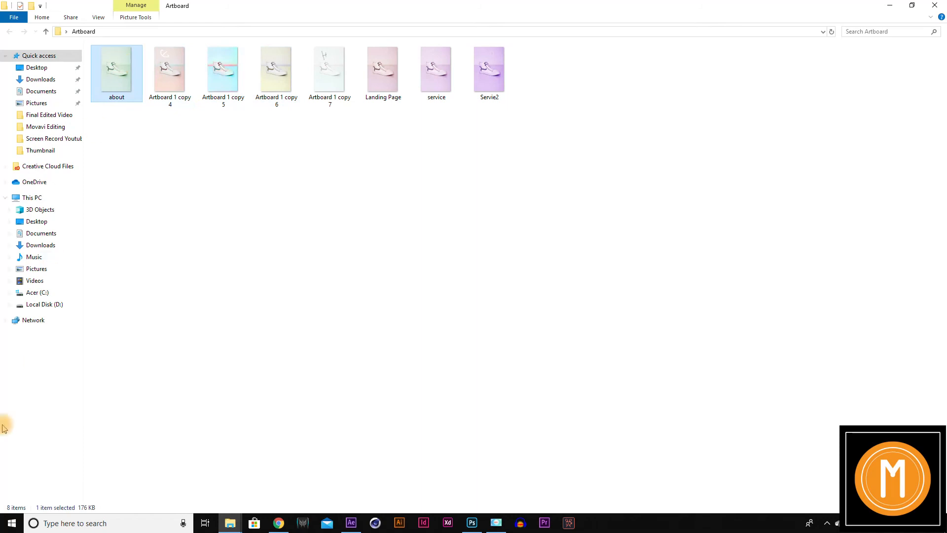
{"action": "left_click", "coordinate": [168, 103]}
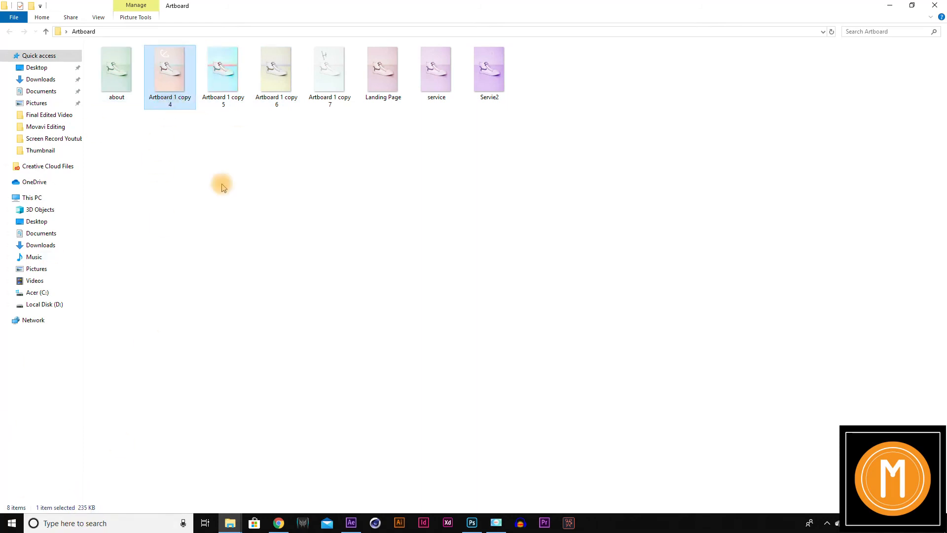
{"action": "left_click", "coordinate": [230, 104]}
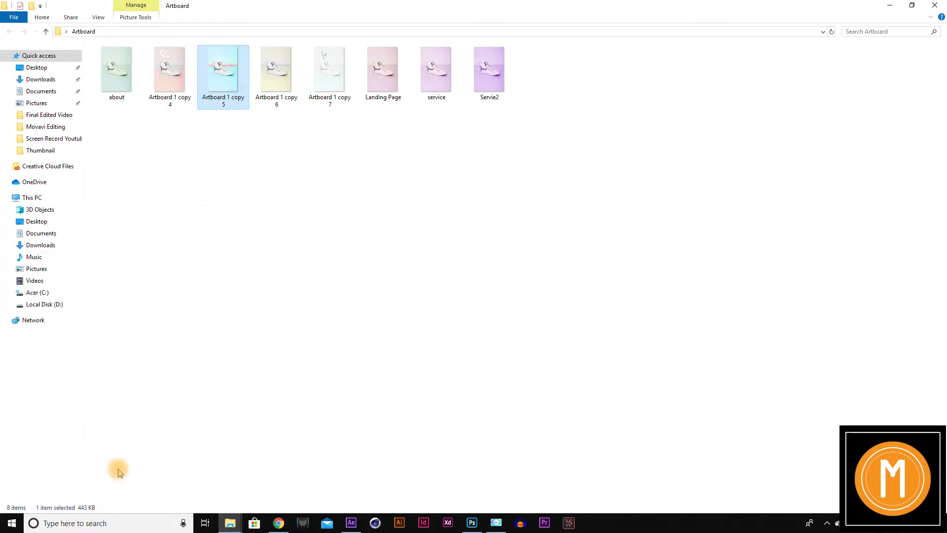
{"action": "left_click", "coordinate": [274, 78]}
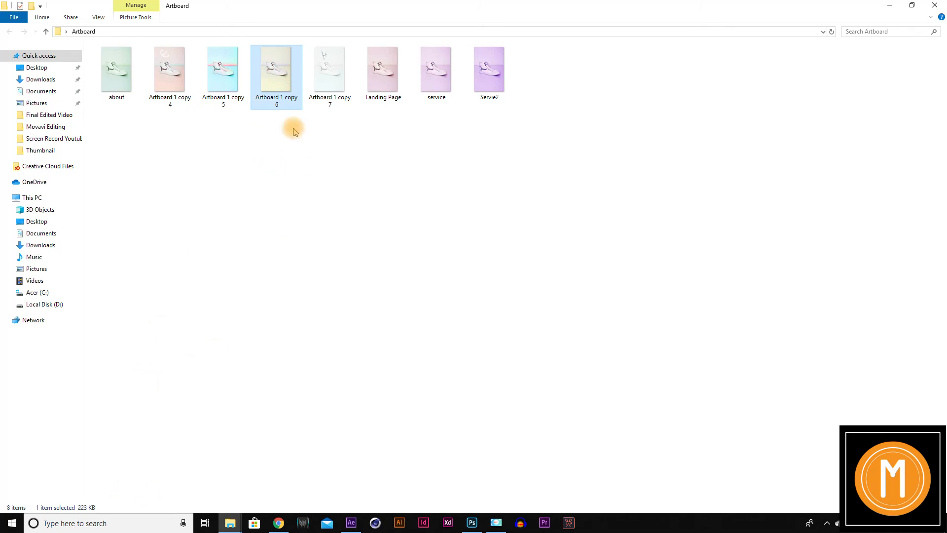
{"action": "left_click", "coordinate": [325, 72]}
{"action": "left_click", "coordinate": [394, 99]}
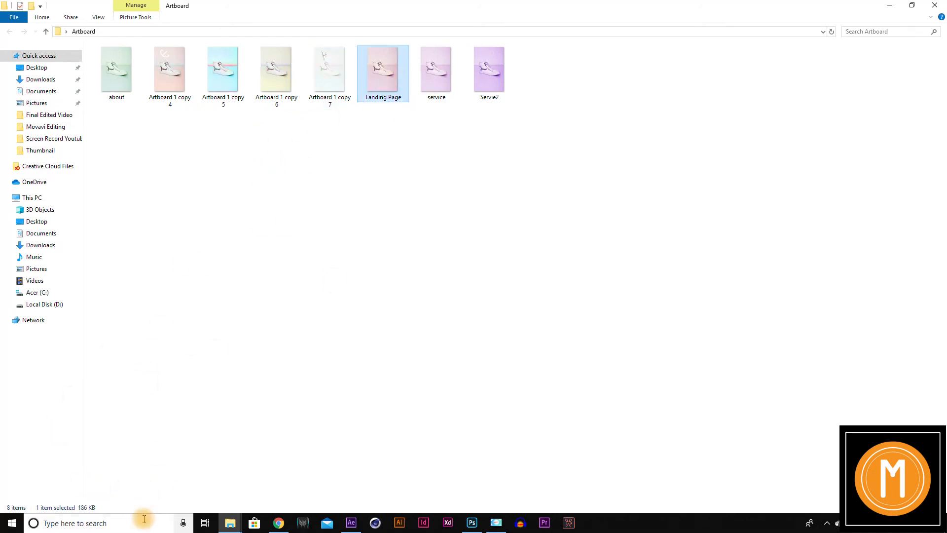
{"action": "left_click", "coordinate": [444, 75]}
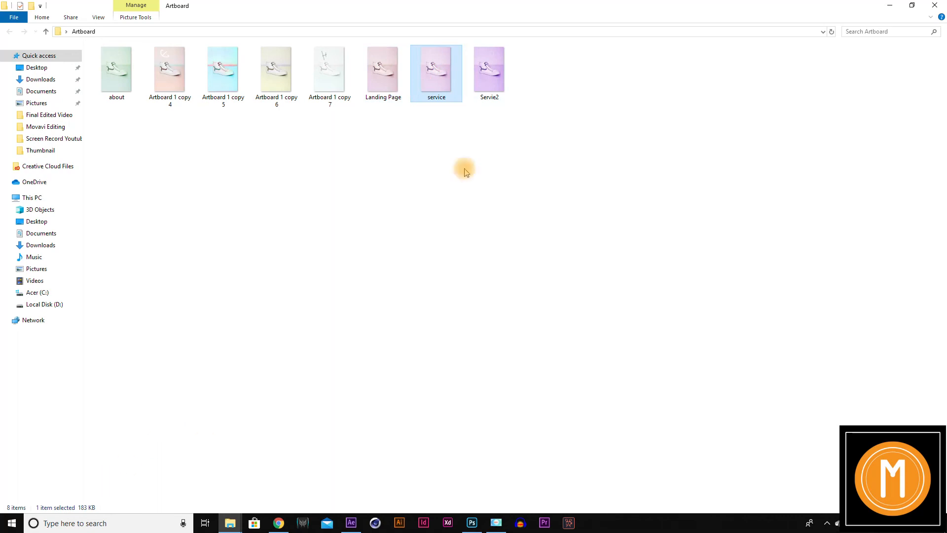
{"action": "left_click", "coordinate": [502, 82]}
{"action": "left_click_drag", "start_coordinate": [575, 199], "coordinate": [169, 131]}
- View the exported images in Photos, from about through Landing Page, and close the viewer
{"action": "left_click", "coordinate": [134, 84]}
{"action": "double_click", "coordinate": [134, 83]}
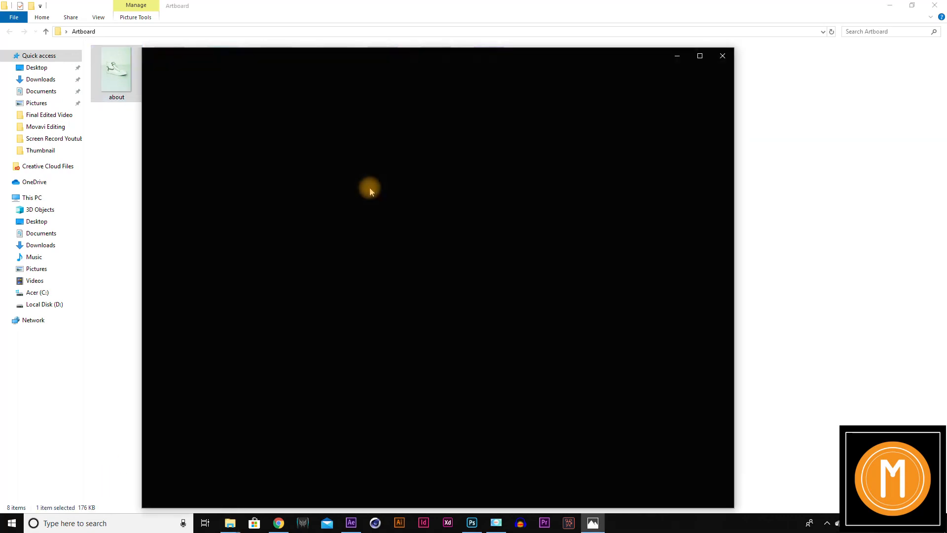
{"action": "key", "text": "Right"}
{"action": "key", "text": "Right"}
{"action": "key", "text": "Right"}
{"action": "key", "text": "Right"}
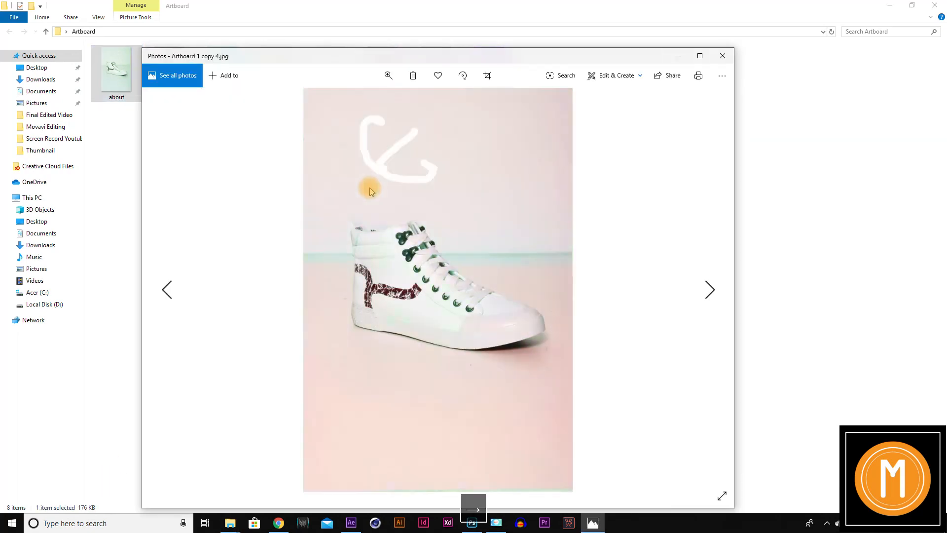
{"action": "key", "text": "Right"}
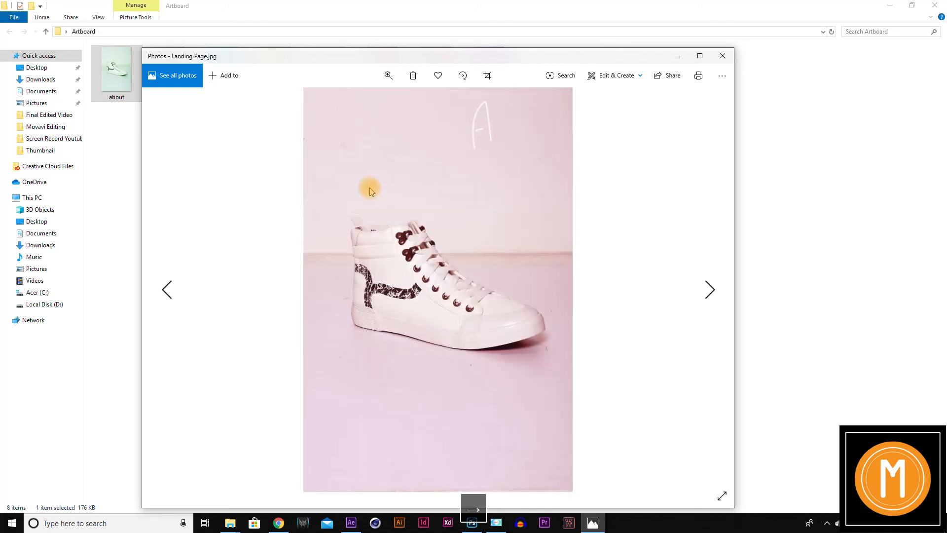
{"action": "left_click", "coordinate": [722, 56]}
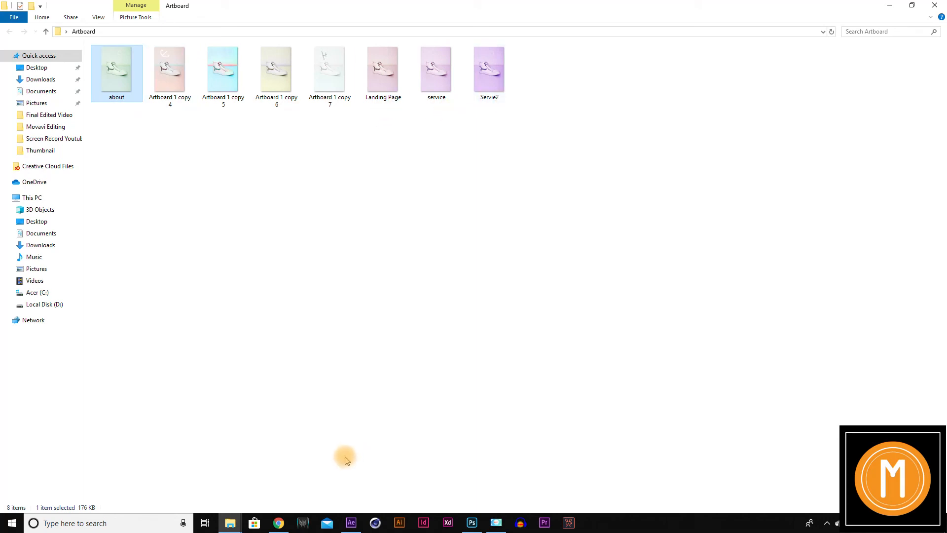
- Return to Photoshop and select the Landing Page, about, Servie2 and Artboard 1 copy 7 artboards in turn
{"action": "left_click", "coordinate": [467, 524]}
{"action": "key", "text": "space"}
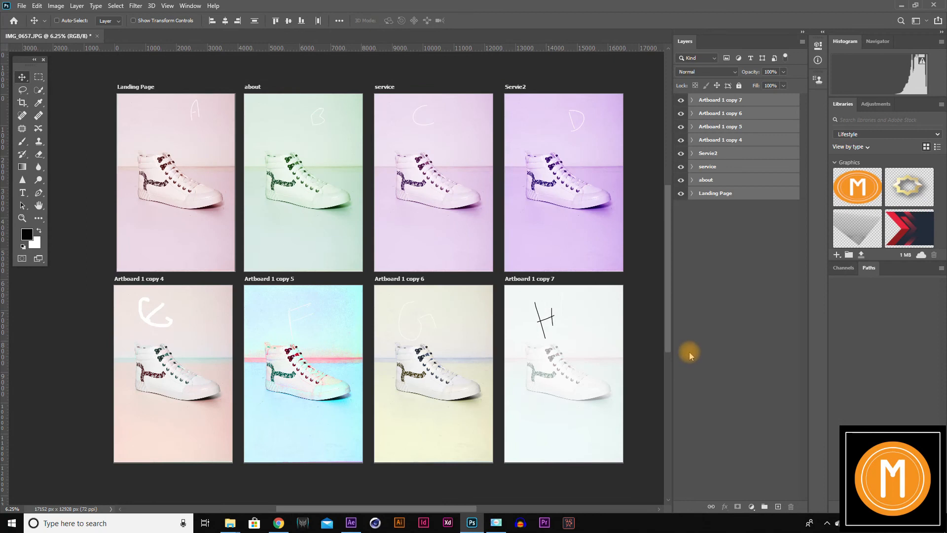
{"action": "left_click", "coordinate": [714, 192]}
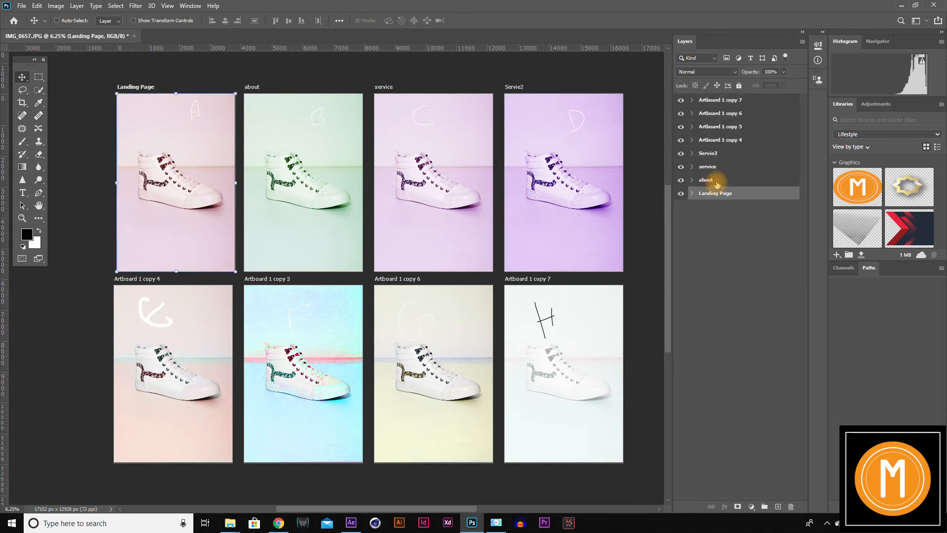
{"action": "left_click", "coordinate": [716, 181]}
{"action": "left_click", "coordinate": [715, 154]}
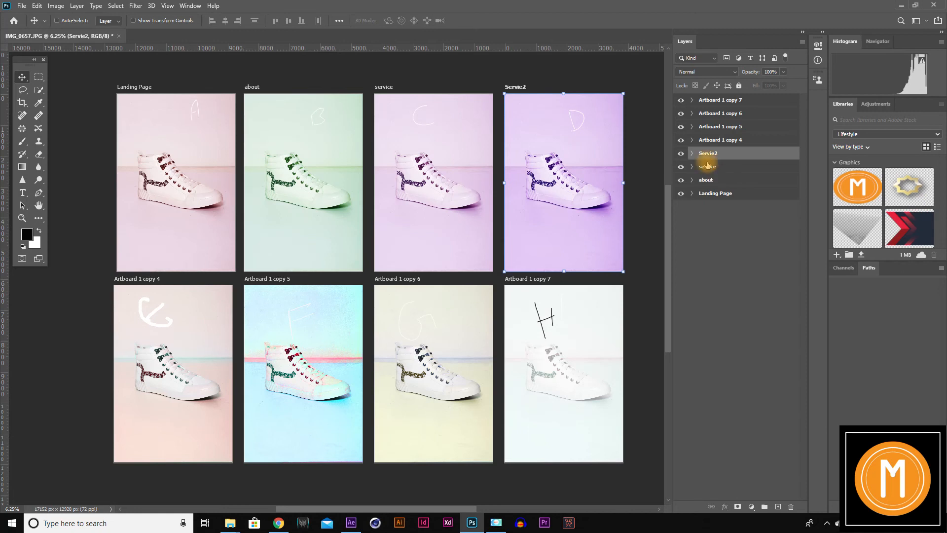
{"action": "left_click", "coordinate": [522, 280]}
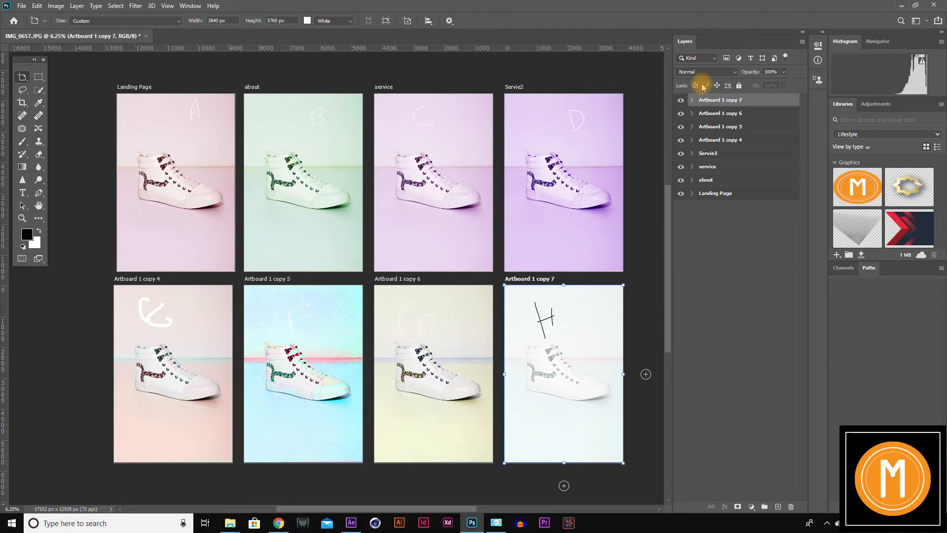
- Expand the contents of Artboard 1 copy 7 and select its Layer 0
{"action": "left_click", "coordinate": [691, 101]}
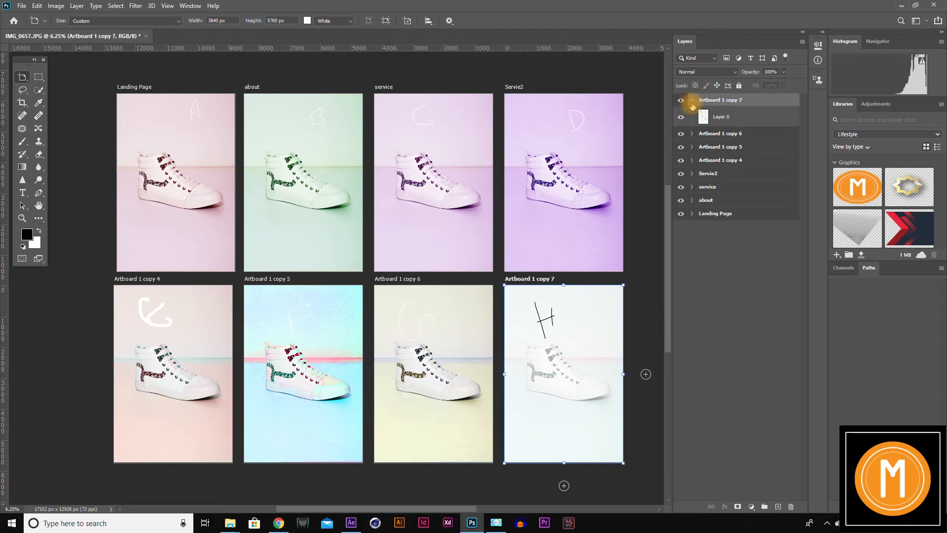
{"action": "left_click", "coordinate": [727, 119]}
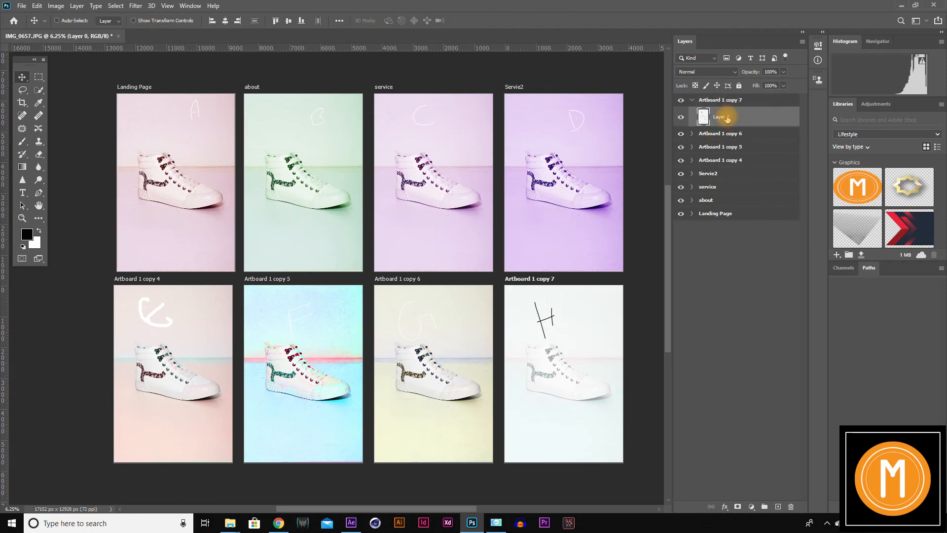
{"action": "left_click", "coordinate": [691, 100]}
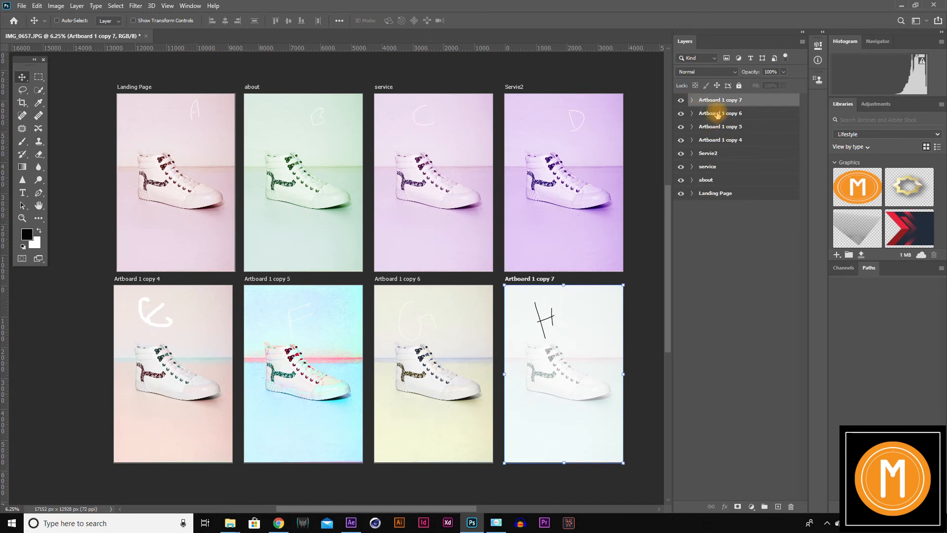
{"action": "left_click", "coordinate": [692, 101]}
{"action": "left_click", "coordinate": [730, 117]}
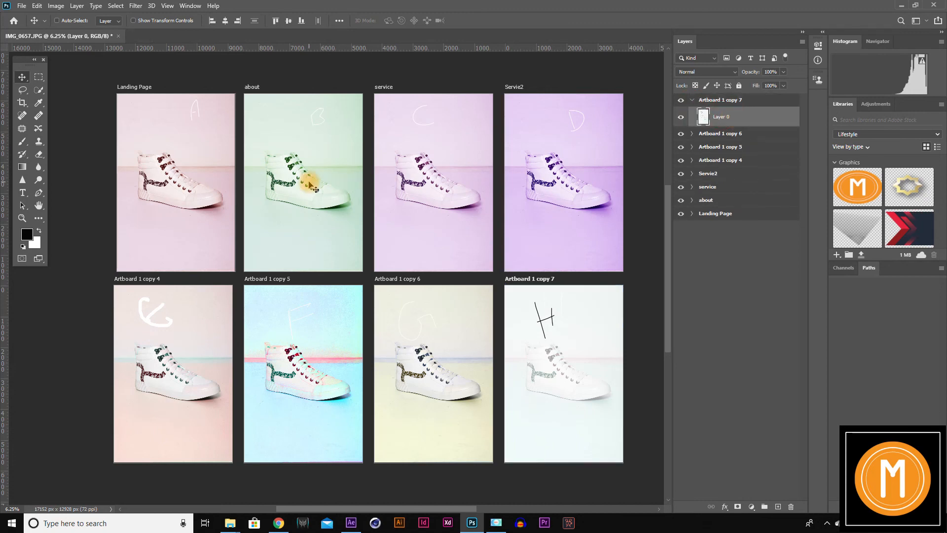
- Place image 2 from the Downloads folder into the document, enlarged to about 499%, and position it on the Landing Page artboard
{"action": "key", "text": "alt+Tab"}
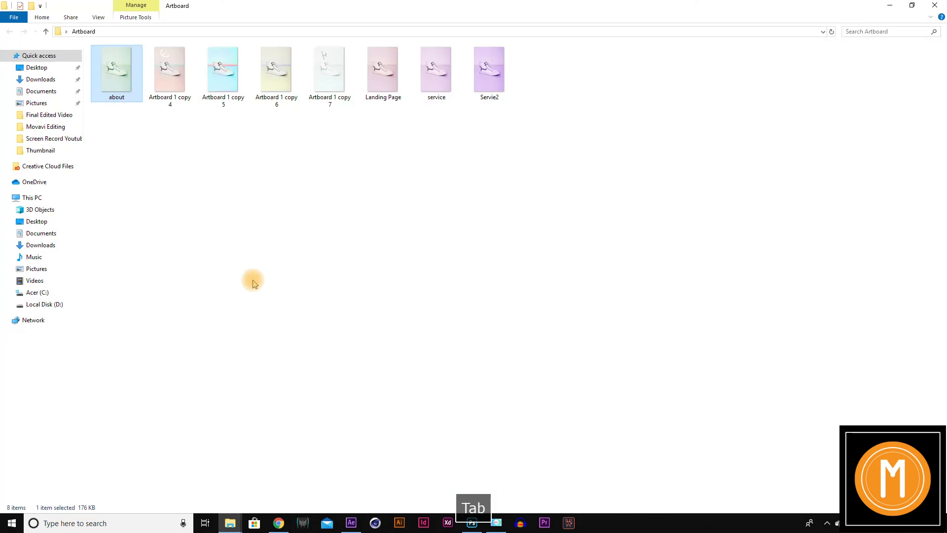
{"action": "key", "text": "alt+Tab"}
{"action": "key", "text": "Tab"}
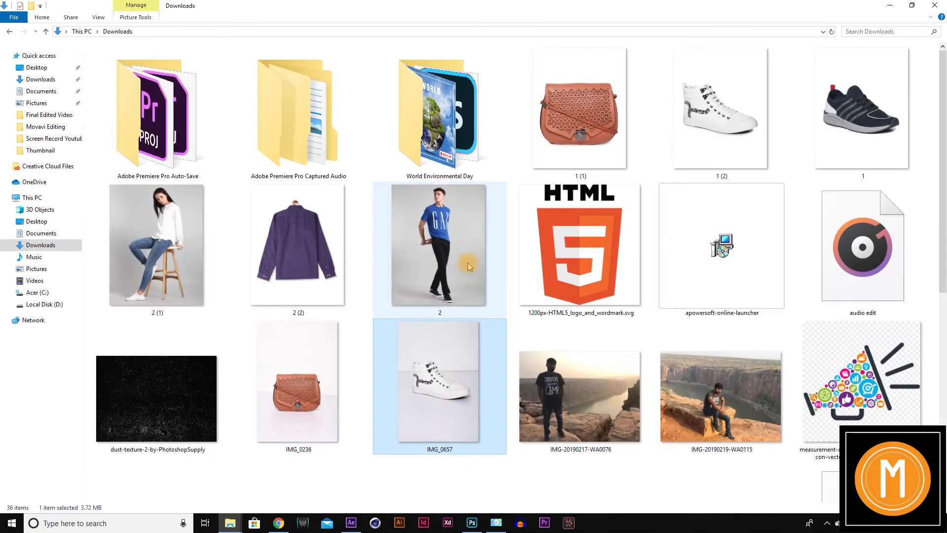
{"action": "mouse_move", "coordinate": [456, 269]}
{"action": "left_mouse_down"}
{"action": "mouse_move", "coordinate": [454, 256]}
{"action": "mouse_move", "coordinate": [447, 273]}
{"action": "left_mouse_up"}
{"action": "key", "text": "alt+Tab"}
{"action": "key", "text": "alt+Tab"}
{"action": "key", "text": "alt+Tab"}
{"action": "left_click_drag", "start_coordinate": [196, 235], "coordinate": [196, 232]}
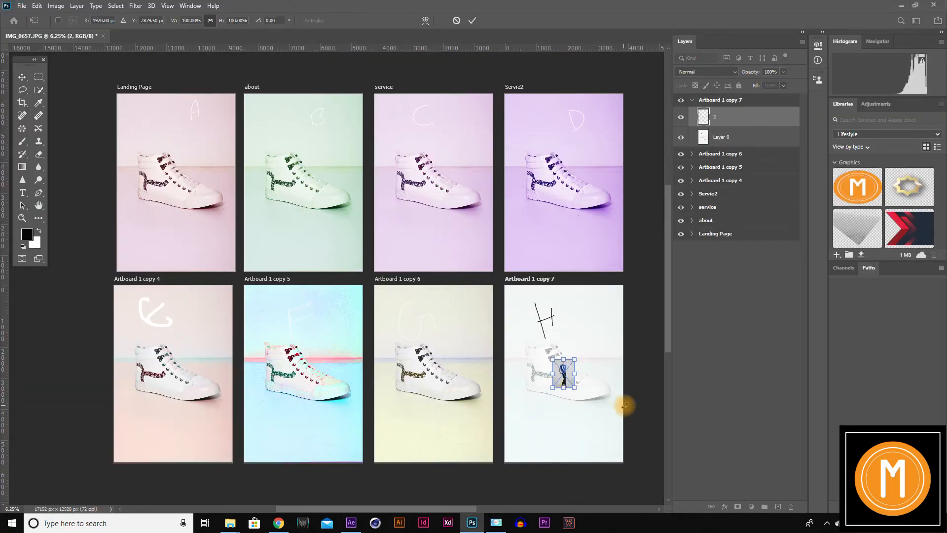
{"action": "left_click_drag", "start_coordinate": [575, 385], "coordinate": [179, 210]}
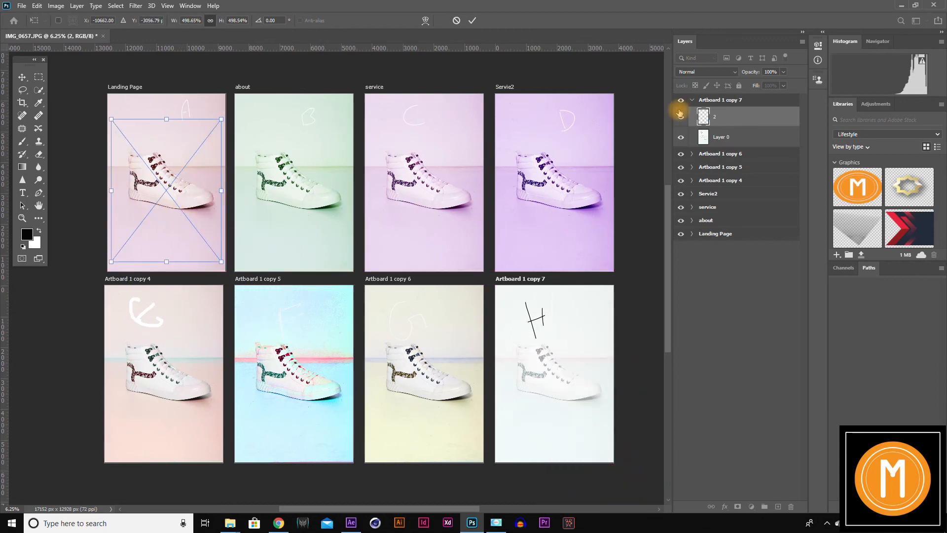
{"action": "left_click", "coordinate": [692, 102]}
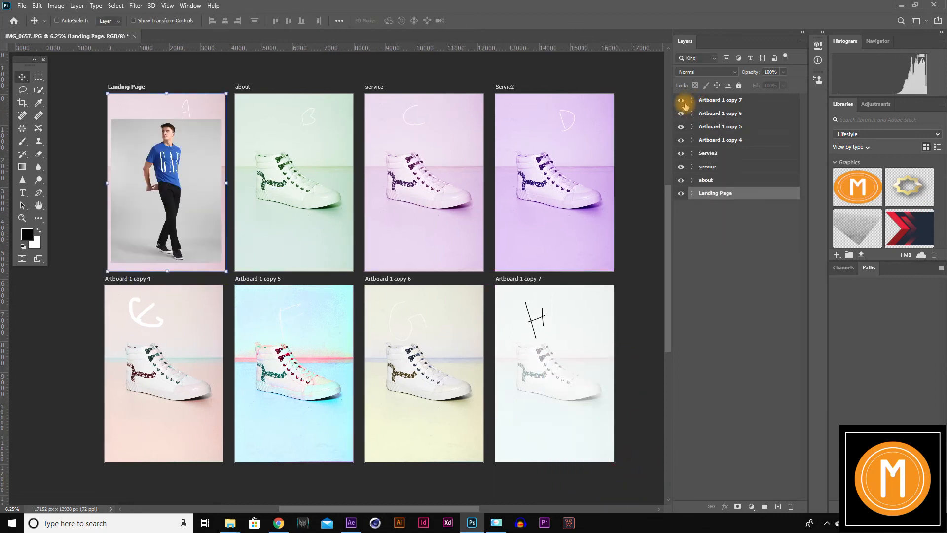
- Hide and show Artboard 1 copy 7 and expand its contents
{"action": "left_click", "coordinate": [680, 100]}
{"action": "left_click", "coordinate": [681, 100]}
{"action": "left_click", "coordinate": [691, 100]}
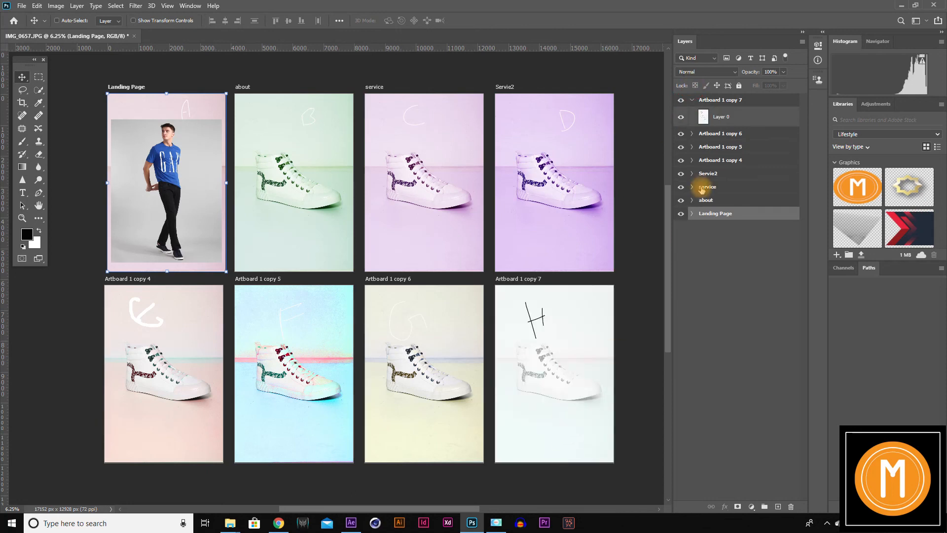
- Hide and show the Landing Page artboard several times, and briefly expand it to examine the layers it contains
{"action": "left_click", "coordinate": [680, 213]}
{"action": "left_click", "coordinate": [680, 213]}
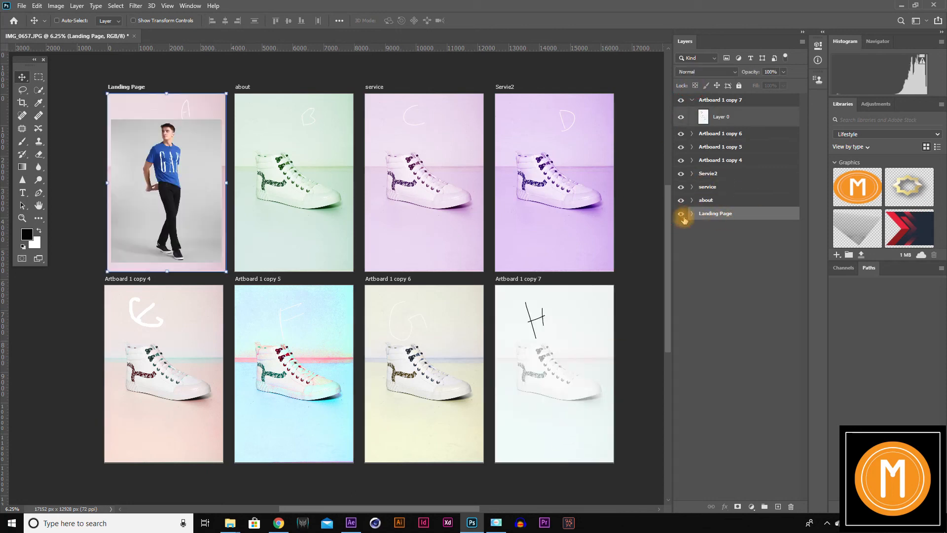
{"action": "left_click", "coordinate": [692, 213]}
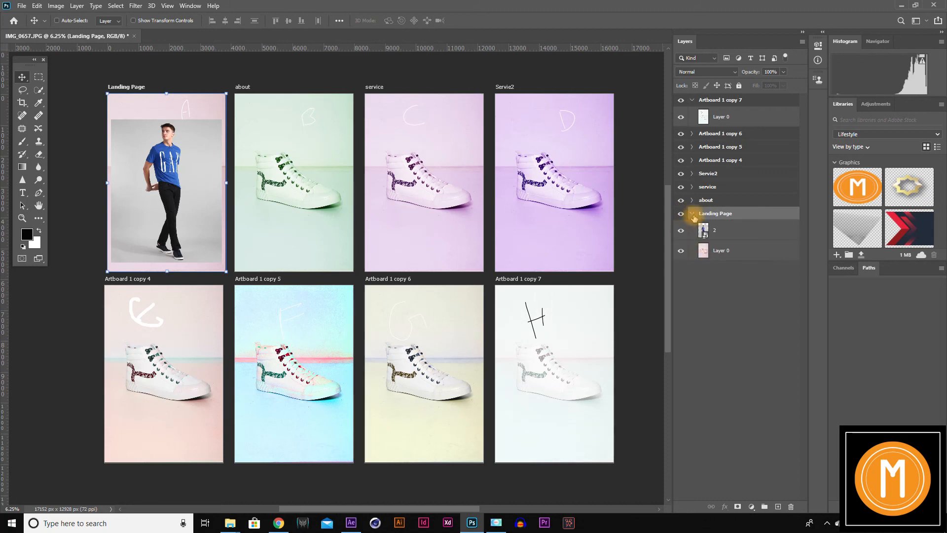
{"action": "left_click", "coordinate": [691, 213]}
{"action": "left_click", "coordinate": [681, 213]}
{"action": "left_click", "coordinate": [681, 213]}
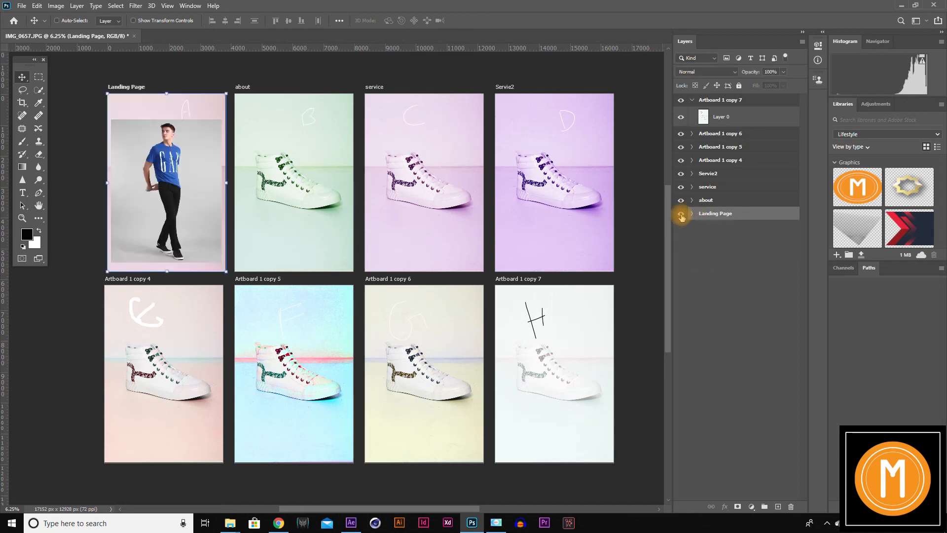
{"action": "left_click", "coordinate": [681, 214]}
{"action": "left_click", "coordinate": [682, 213]}
{"action": "left_click", "coordinate": [681, 214]}
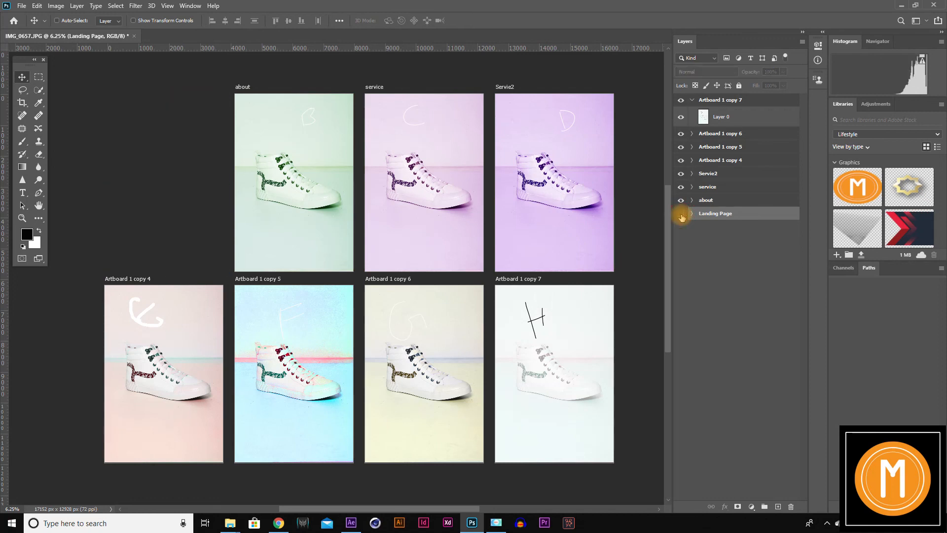
{"action": "left_click", "coordinate": [681, 214]}
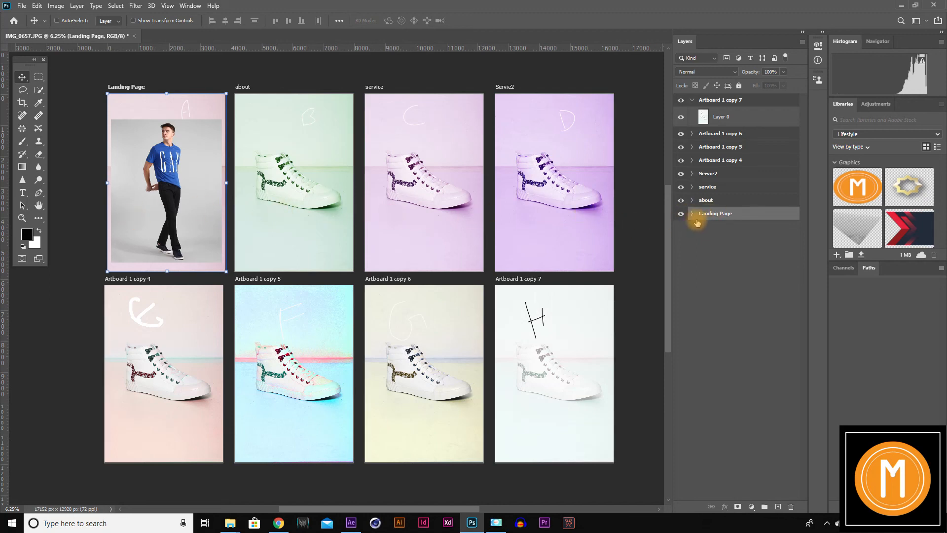
- Move the Landing Page artboard up and left, away from the other artboards, and undo the move
{"action": "left_click_drag", "start_coordinate": [191, 213], "coordinate": [154, 194]}
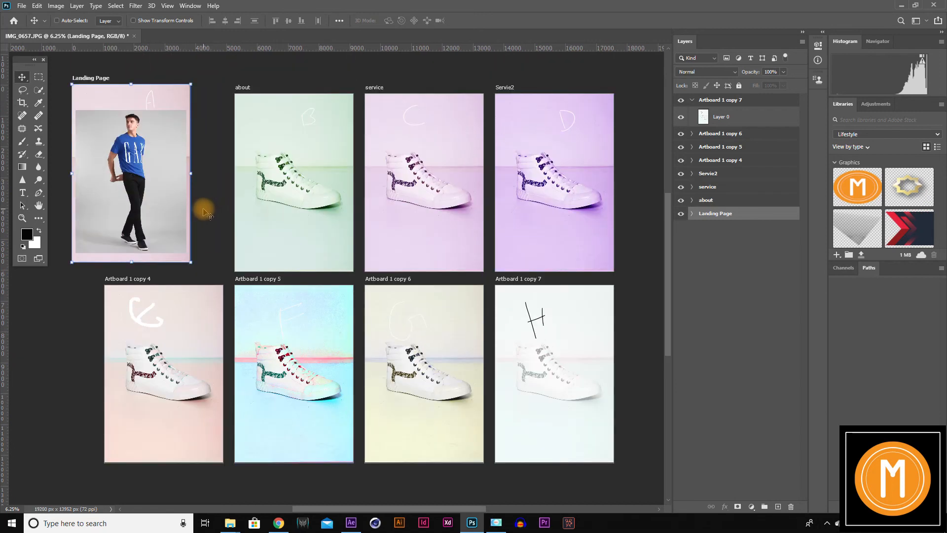
{"action": "key", "text": "ctrl+z"}
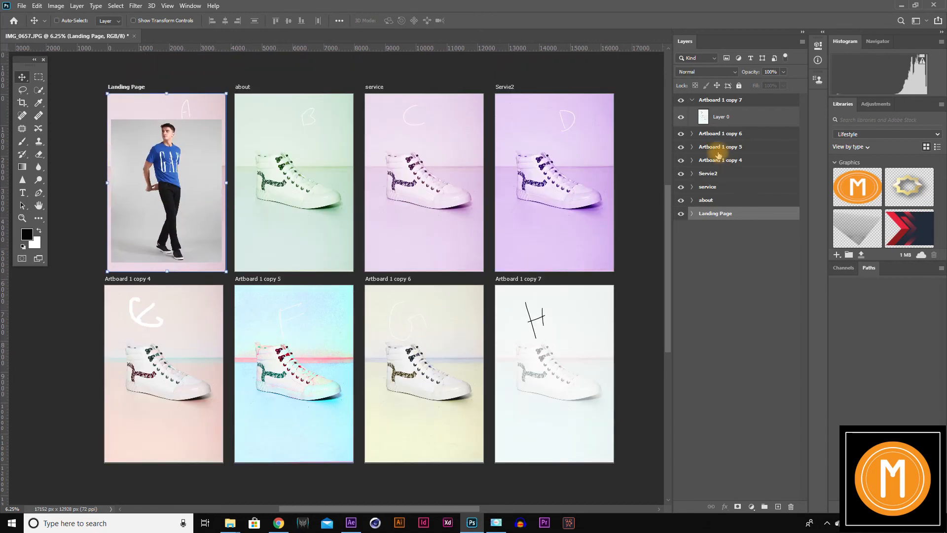